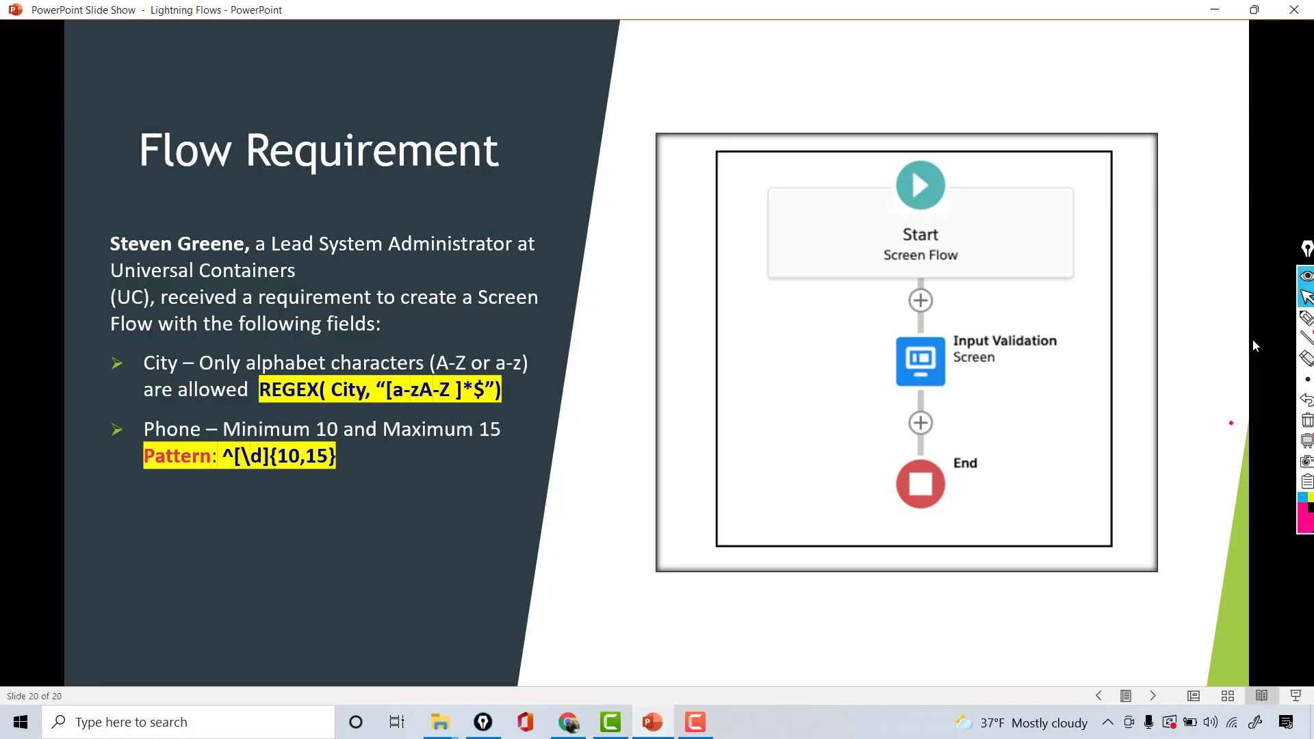
With the pen, underline the administrator's name and tick the City and Phone bullets
{"action": "left_click", "coordinate": [1306, 317]}
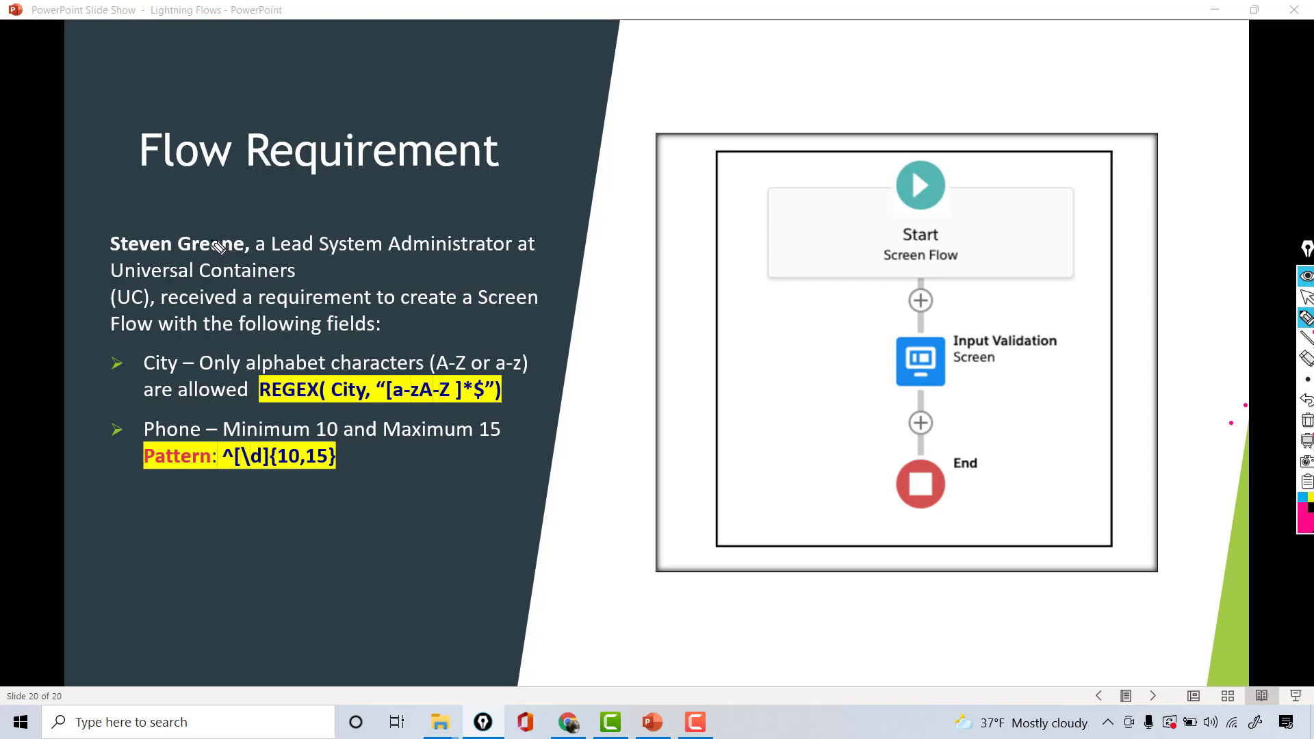
{"action": "left_click_drag", "start_coordinate": [123, 257], "coordinate": [212, 256]}
{"action": "mouse_move", "coordinate": [96, 378]}
{"action": "left_mouse_down"}
{"action": "mouse_move", "coordinate": [101, 388]}
{"action": "mouse_move", "coordinate": [145, 371]}
{"action": "left_mouse_up"}
{"action": "left_click_drag", "start_coordinate": [98, 431], "coordinate": [147, 426]}
Sketch a screen box above the diagram holding City and Phone field boxes
{"action": "left_click_drag", "start_coordinate": [566, 54], "coordinate": [565, 175]}
{"action": "mouse_move", "coordinate": [566, 56]}
{"action": "left_mouse_down"}
{"action": "mouse_move", "coordinate": [748, 146]}
{"action": "mouse_move", "coordinate": [563, 174]}
{"action": "left_mouse_up"}
{"action": "mouse_move", "coordinate": [605, 97]}
{"action": "left_mouse_down"}
{"action": "mouse_move", "coordinate": [608, 73]}
{"action": "mouse_move", "coordinate": [622, 70]}
{"action": "mouse_move", "coordinate": [685, 100]}
{"action": "mouse_move", "coordinate": [605, 104]}
{"action": "mouse_move", "coordinate": [619, 88]}
{"action": "mouse_move", "coordinate": [667, 101]}
{"action": "left_mouse_up"}
{"action": "mouse_move", "coordinate": [594, 156]}
{"action": "left_mouse_down"}
{"action": "mouse_move", "coordinate": [606, 135]}
{"action": "mouse_move", "coordinate": [699, 141]}
{"action": "mouse_move", "coordinate": [593, 162]}
{"action": "mouse_move", "coordinate": [606, 140]}
{"action": "mouse_move", "coordinate": [609, 153]}
{"action": "mouse_move", "coordinate": [662, 152]}
{"action": "left_mouse_up"}
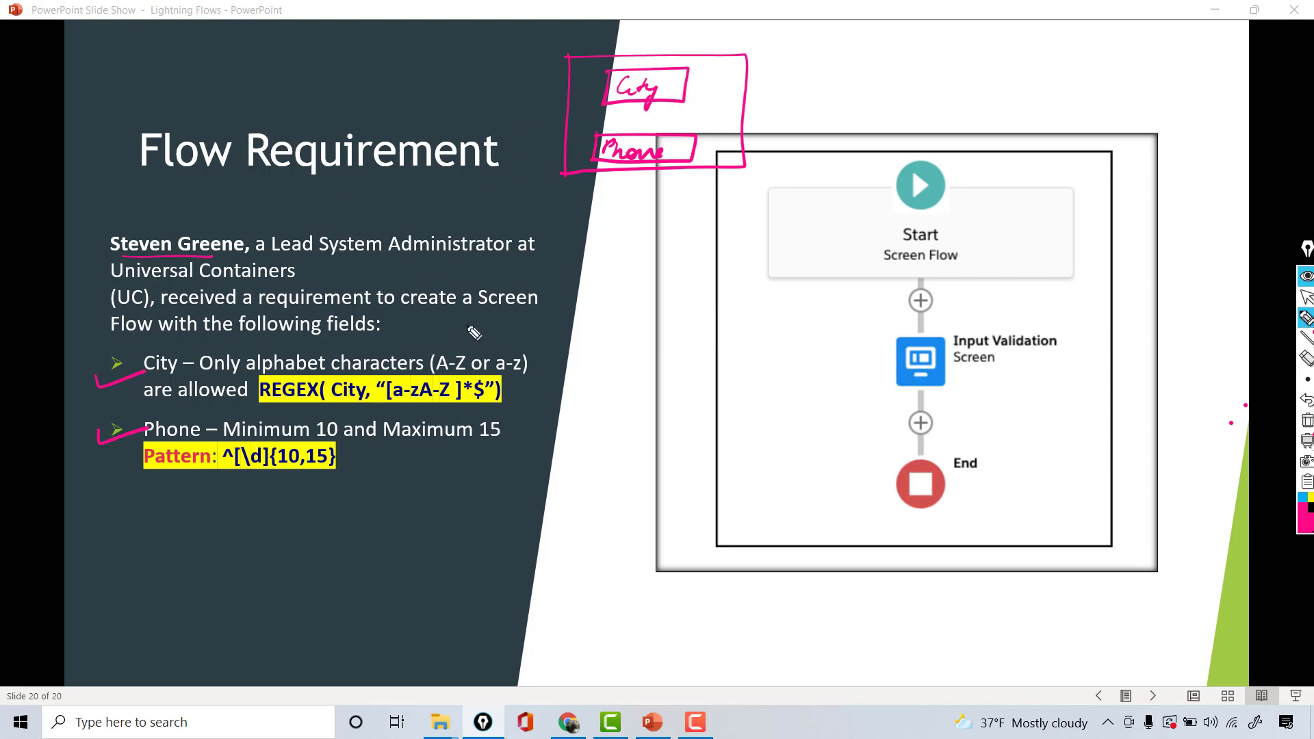
Circle the City REGEX, the Phone pattern ^[\d]{10,15}, and its 10 and 15 limits
{"action": "left_click_drag", "start_coordinate": [725, 82], "coordinate": [767, 89]}
{"action": "mouse_move", "coordinate": [448, 413]}
{"action": "left_mouse_down"}
{"action": "mouse_move", "coordinate": [411, 414]}
{"action": "mouse_move", "coordinate": [467, 415]}
{"action": "left_mouse_up"}
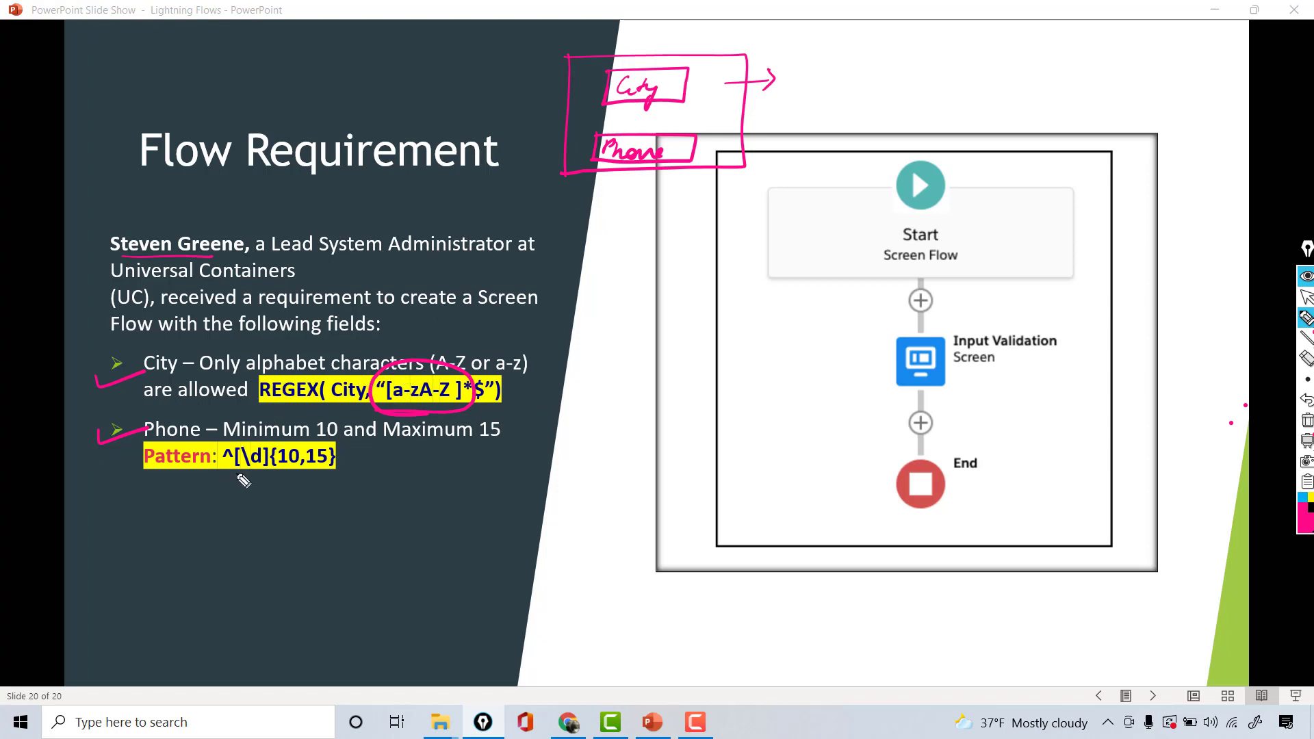
{"action": "mouse_move", "coordinate": [224, 449]}
{"action": "left_mouse_down"}
{"action": "mouse_move", "coordinate": [230, 488]}
{"action": "mouse_move", "coordinate": [349, 465]}
{"action": "mouse_move", "coordinate": [335, 445]}
{"action": "left_mouse_up"}
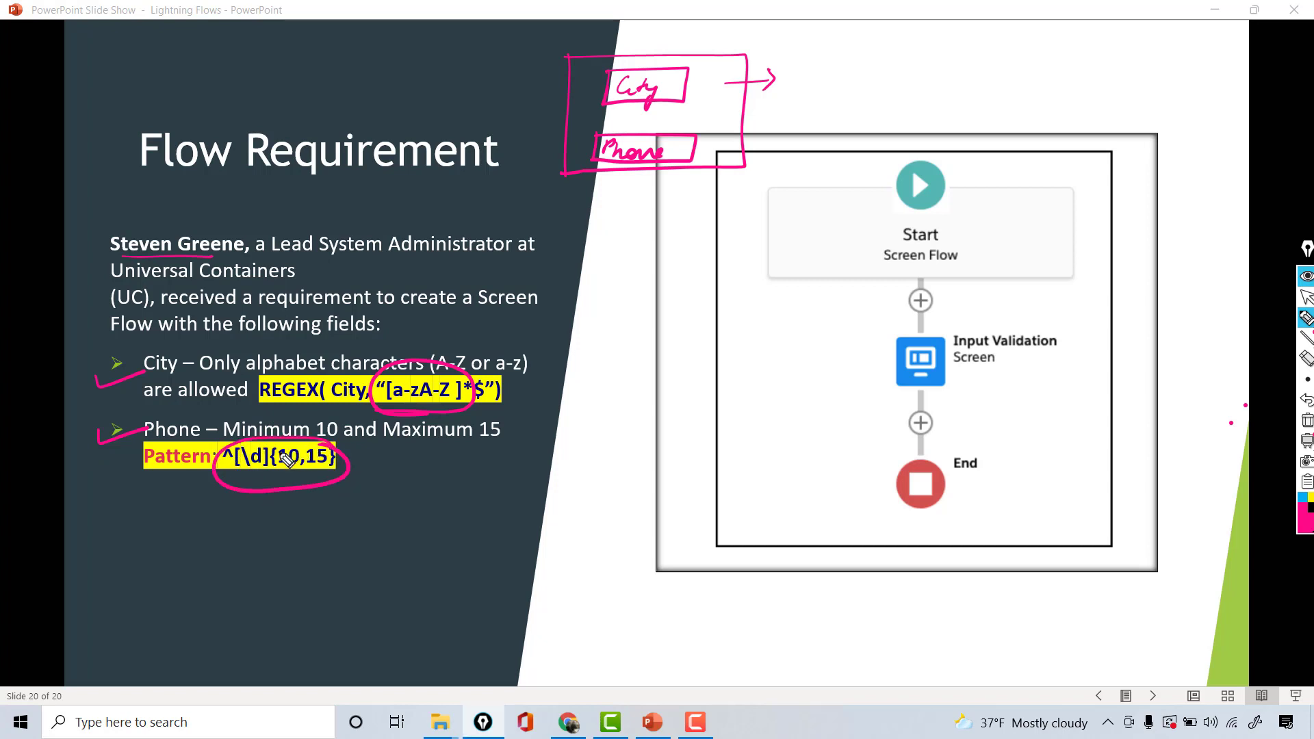
{"action": "mouse_move", "coordinate": [328, 423]}
{"action": "left_mouse_down"}
{"action": "mouse_move", "coordinate": [311, 438]}
{"action": "mouse_move", "coordinate": [323, 409]}
{"action": "left_mouse_up"}
{"action": "mouse_move", "coordinate": [494, 415]}
{"action": "left_mouse_down"}
{"action": "mouse_move", "coordinate": [479, 438]}
{"action": "mouse_move", "coordinate": [499, 414]}
{"action": "left_mouse_up"}
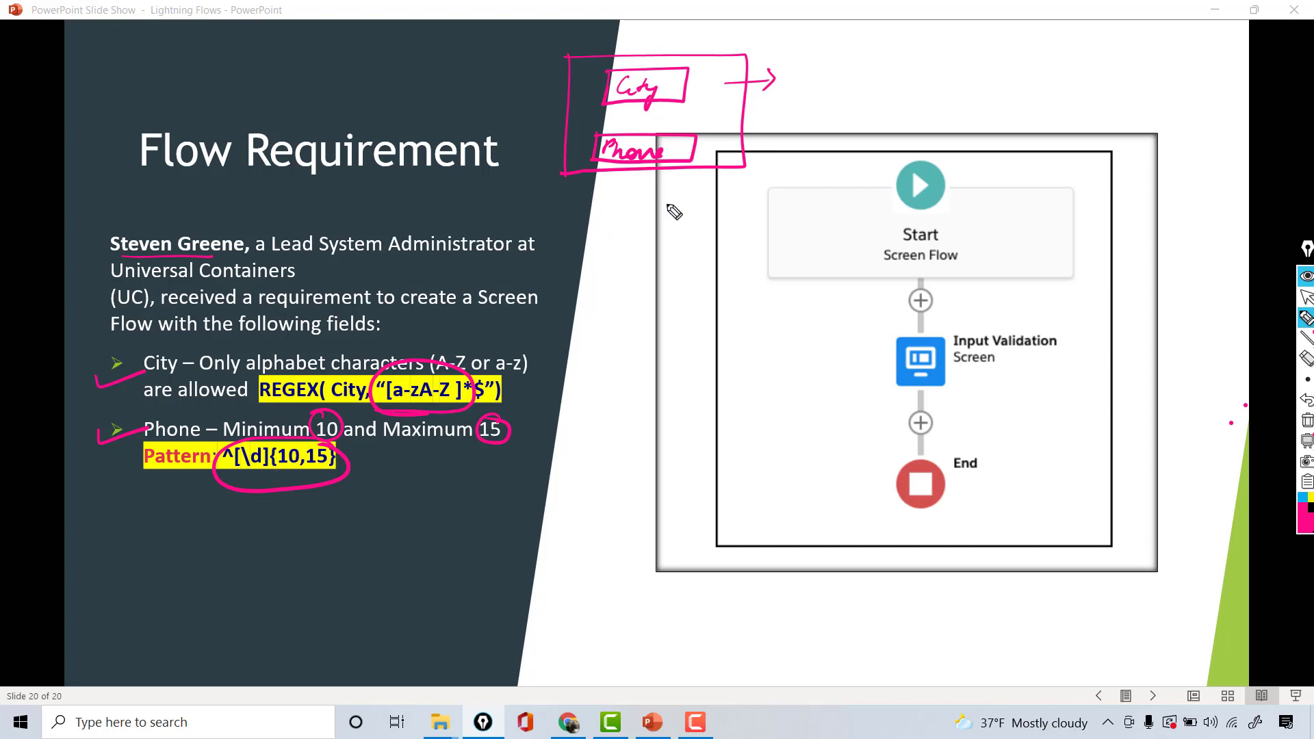
Sketch and circle small boxes beside the diagram, then erase all ink and return to the arrow
{"action": "mouse_move", "coordinate": [676, 196]}
{"action": "left_mouse_down"}
{"action": "mouse_move", "coordinate": [693, 219]}
{"action": "mouse_move", "coordinate": [671, 199]}
{"action": "mouse_move", "coordinate": [734, 208]}
{"action": "left_mouse_up"}
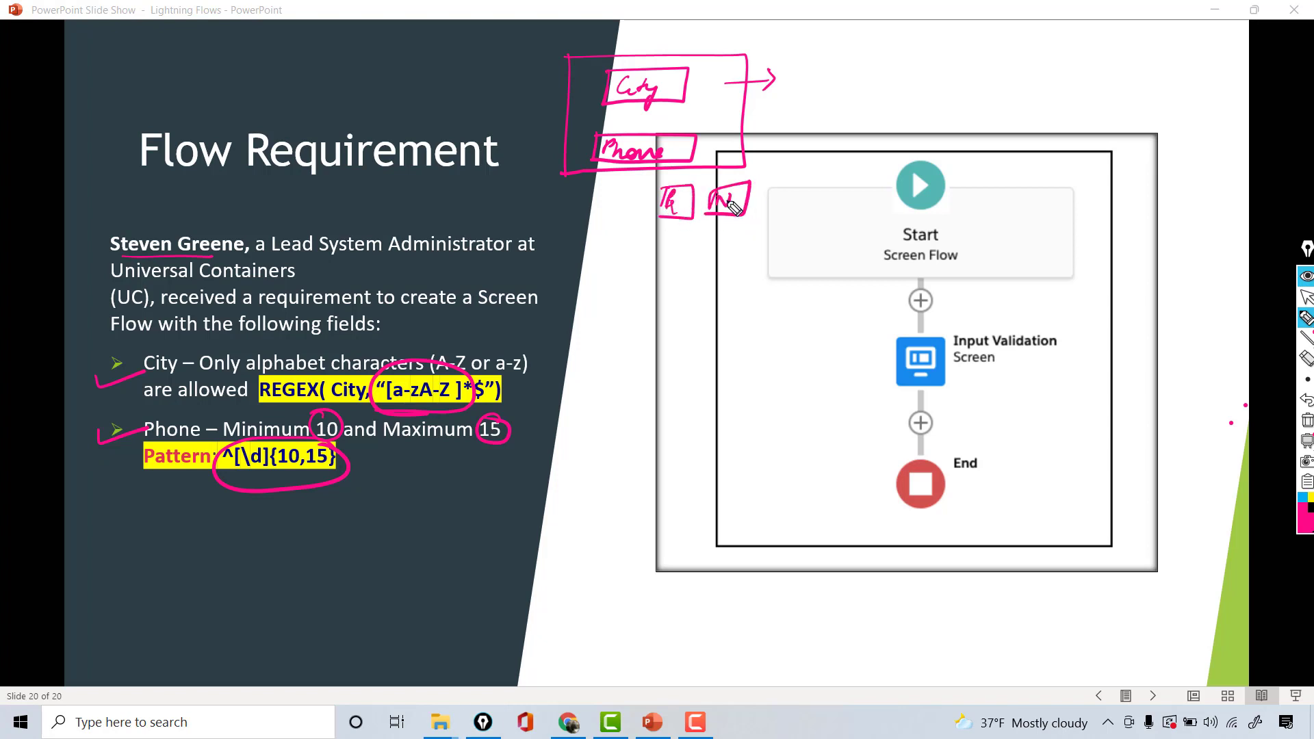
{"action": "mouse_move", "coordinate": [554, 229]}
{"action": "left_mouse_down"}
{"action": "mouse_move", "coordinate": [552, 198]}
{"action": "mouse_move", "coordinate": [593, 209]}
{"action": "mouse_move", "coordinate": [551, 228]}
{"action": "left_mouse_up"}
{"action": "mouse_move", "coordinate": [695, 222]}
{"action": "left_mouse_down"}
{"action": "mouse_move", "coordinate": [691, 184]}
{"action": "mouse_move", "coordinate": [653, 218]}
{"action": "mouse_move", "coordinate": [672, 231]}
{"action": "left_mouse_up"}
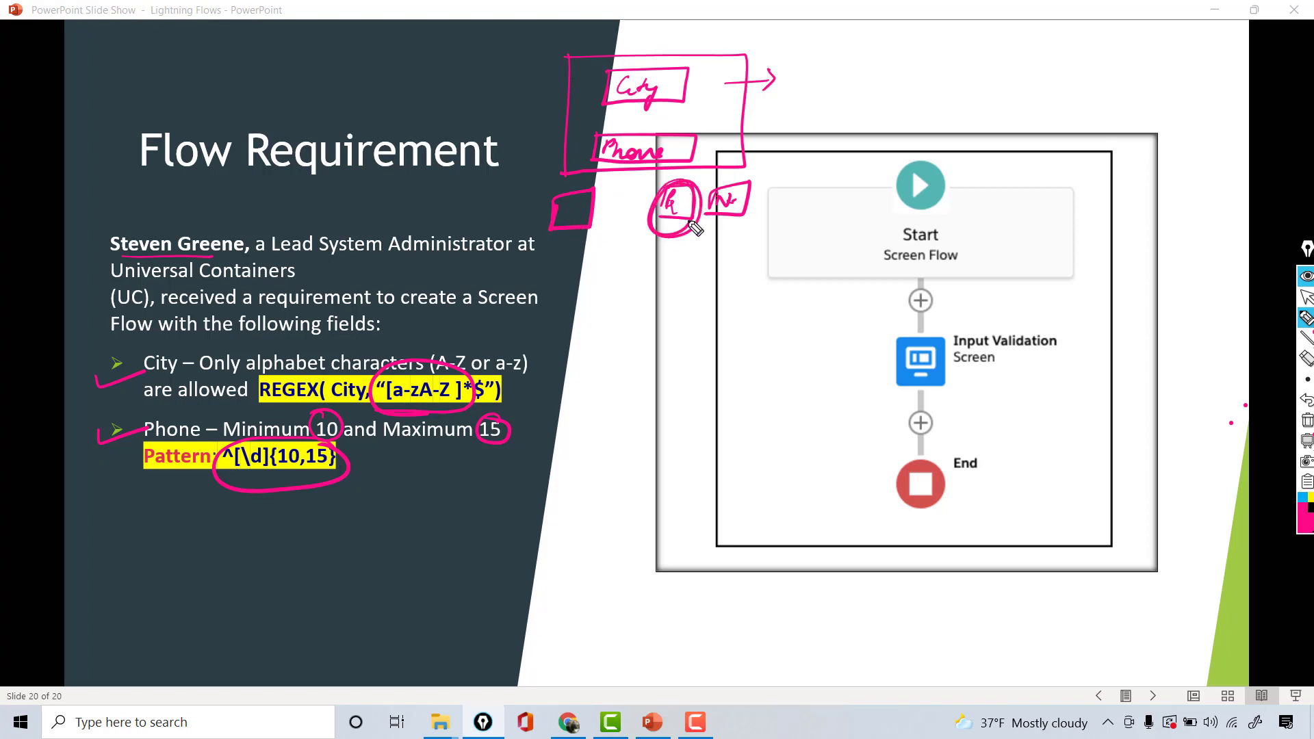
{"action": "mouse_move", "coordinate": [751, 199]}
{"action": "left_mouse_down"}
{"action": "mouse_move", "coordinate": [770, 211]}
{"action": "mouse_move", "coordinate": [720, 240]}
{"action": "mouse_move", "coordinate": [736, 248]}
{"action": "mouse_move", "coordinate": [658, 255]}
{"action": "mouse_move", "coordinate": [674, 252]}
{"action": "mouse_move", "coordinate": [646, 274]}
{"action": "mouse_move", "coordinate": [687, 273]}
{"action": "left_mouse_up"}
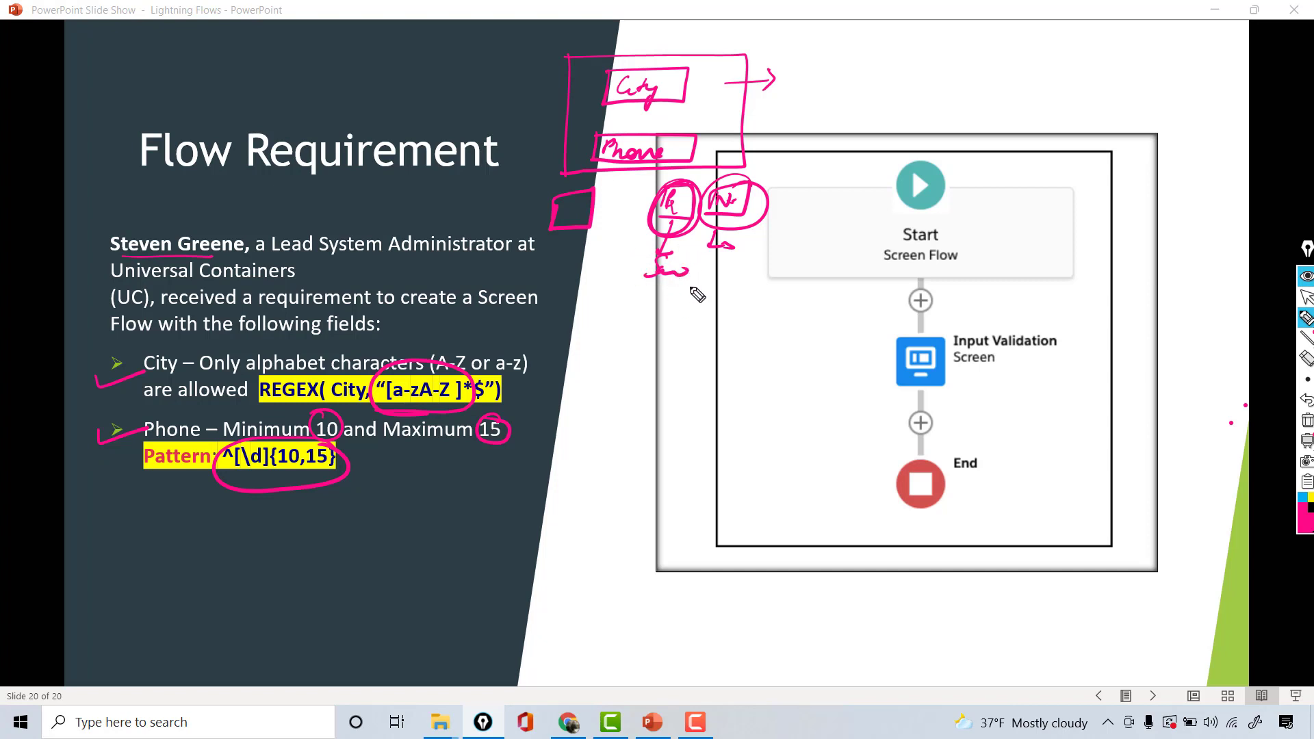
{"action": "left_click_drag", "start_coordinate": [670, 274], "coordinate": [742, 271]}
{"action": "left_click", "coordinate": [1308, 420]}
{"action": "left_click", "coordinate": [1307, 297]}
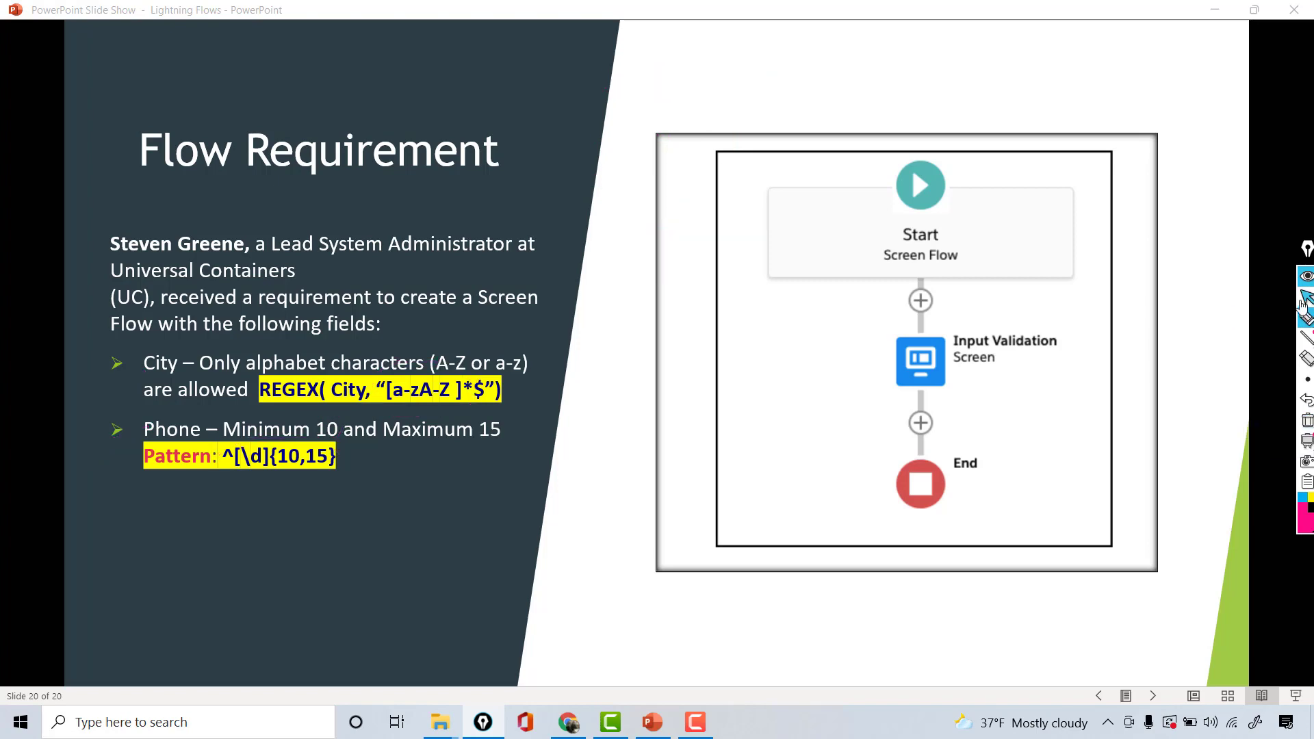
Skim the Wikipedia Regular expression article, then return to Salesforce Flows and start a new flow
{"action": "left_click", "coordinate": [568, 722]}
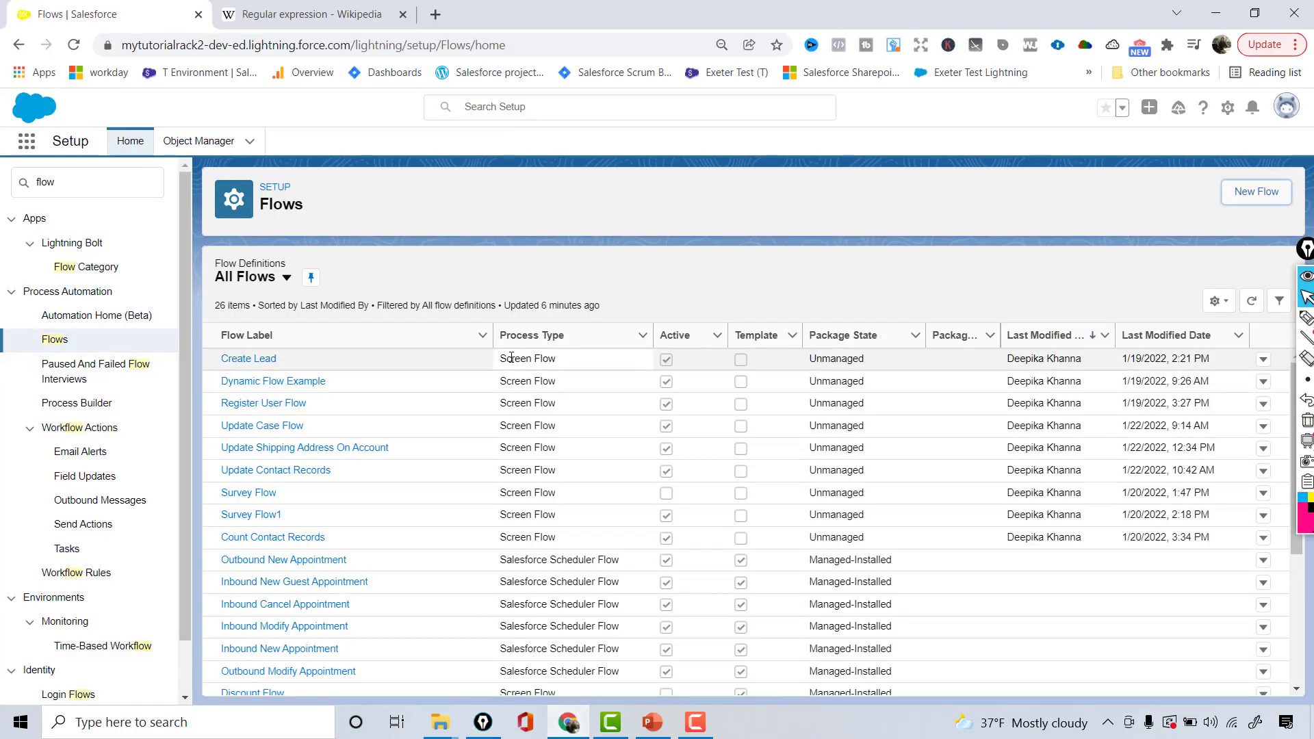
{"action": "left_click", "coordinate": [310, 15]}
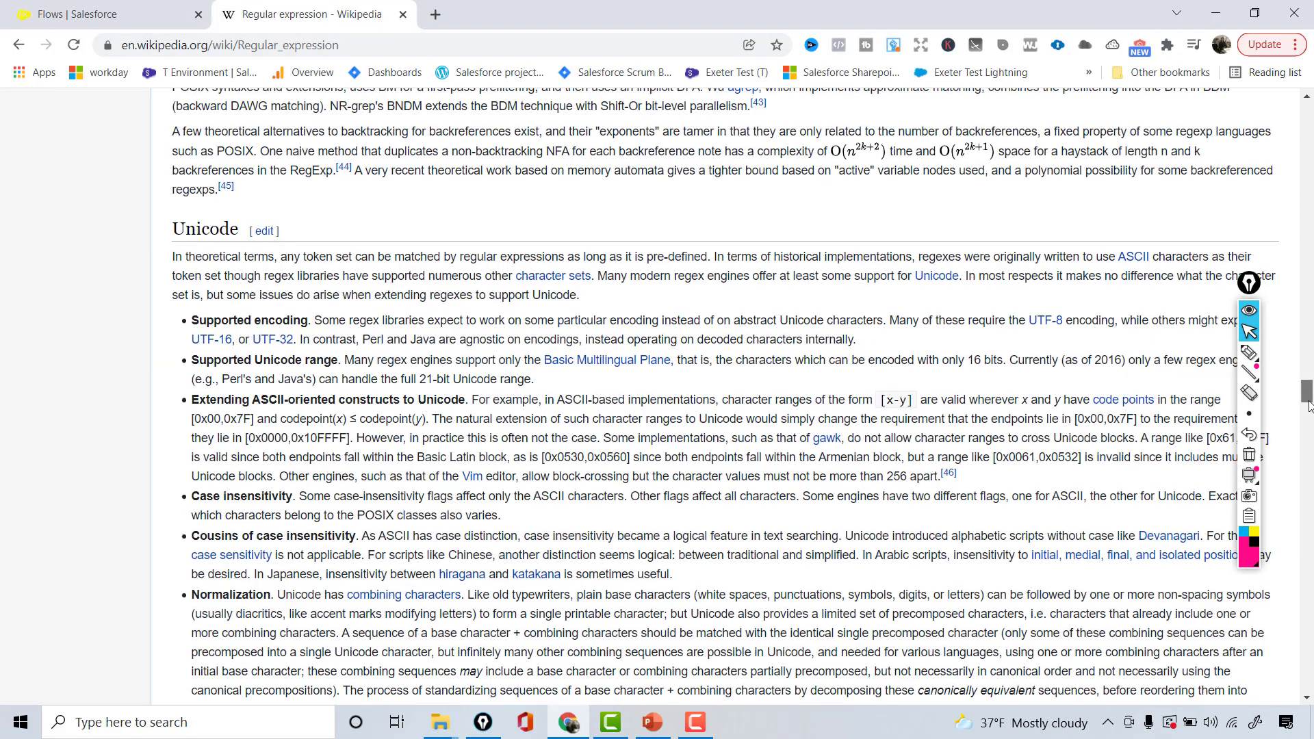
{"action": "mouse_move", "coordinate": [1307, 404]}
{"action": "left_mouse_down"}
{"action": "mouse_move", "coordinate": [1306, 448]}
{"action": "mouse_move", "coordinate": [1307, 138]}
{"action": "mouse_move", "coordinate": [1312, 188]}
{"action": "left_mouse_up"}
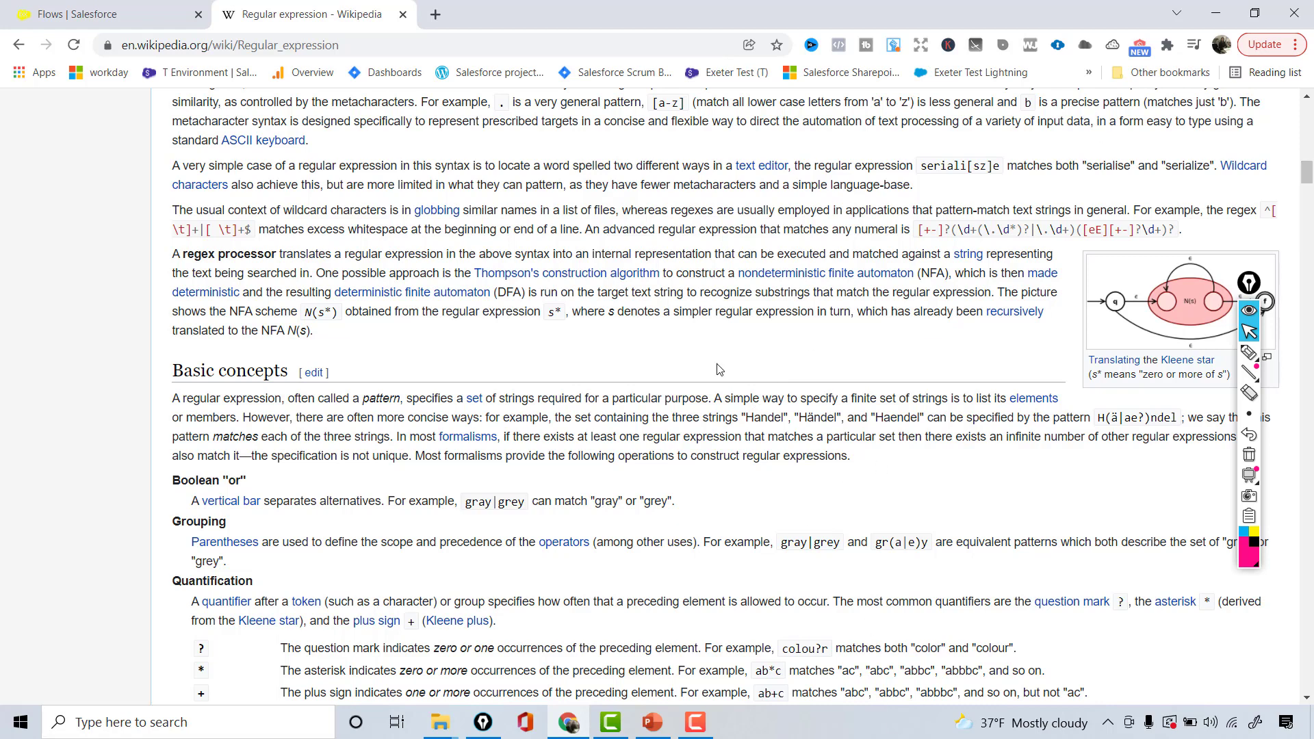
{"action": "left_click", "coordinate": [103, 14]}
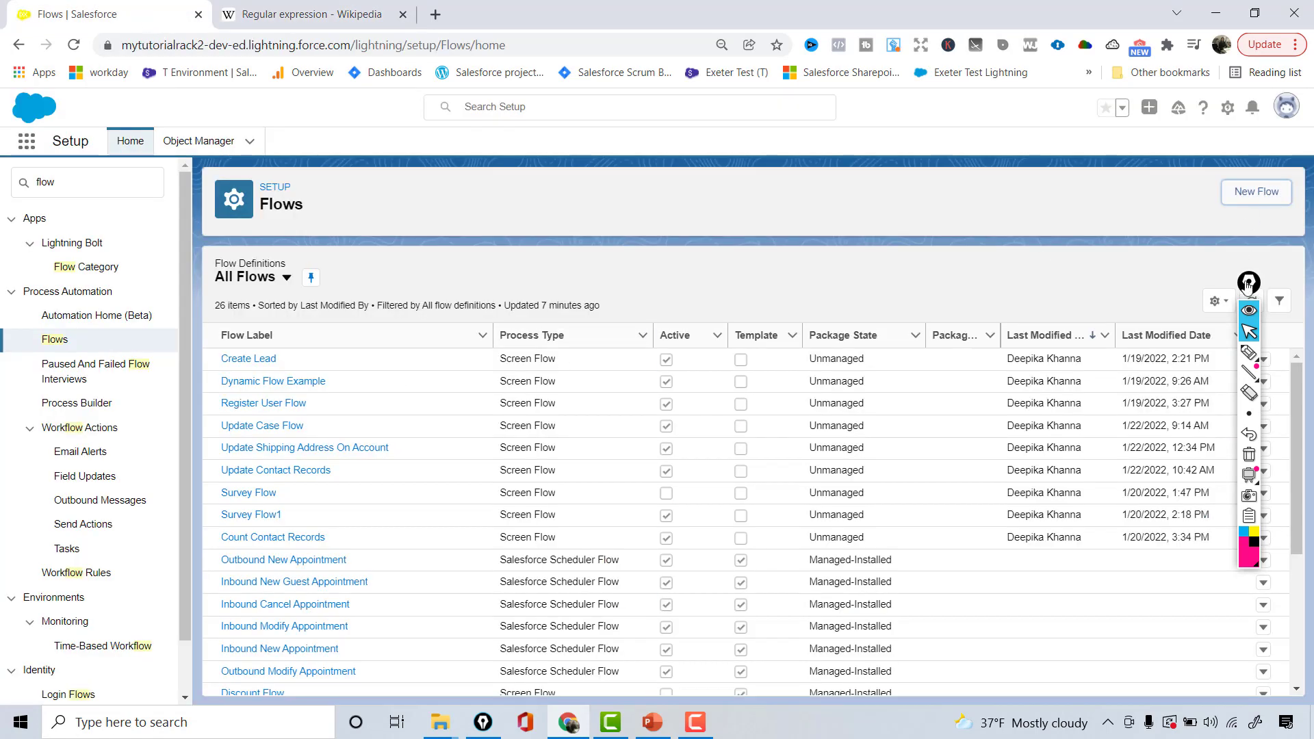
{"action": "left_click", "coordinate": [1258, 192]}
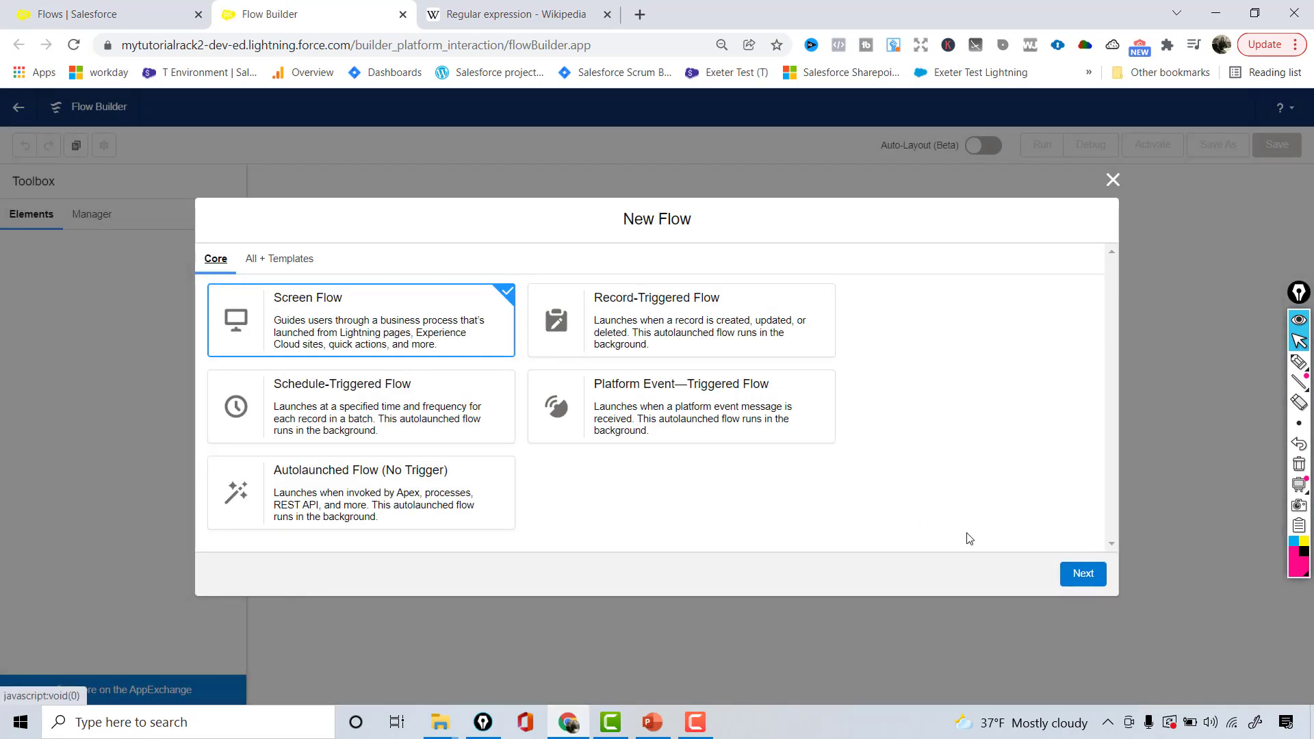
Choose Screen Flow on a freeform canvas and drop a Screen element onto it
{"action": "left_click", "coordinate": [1083, 574]}
{"action": "left_click", "coordinate": [596, 386]}
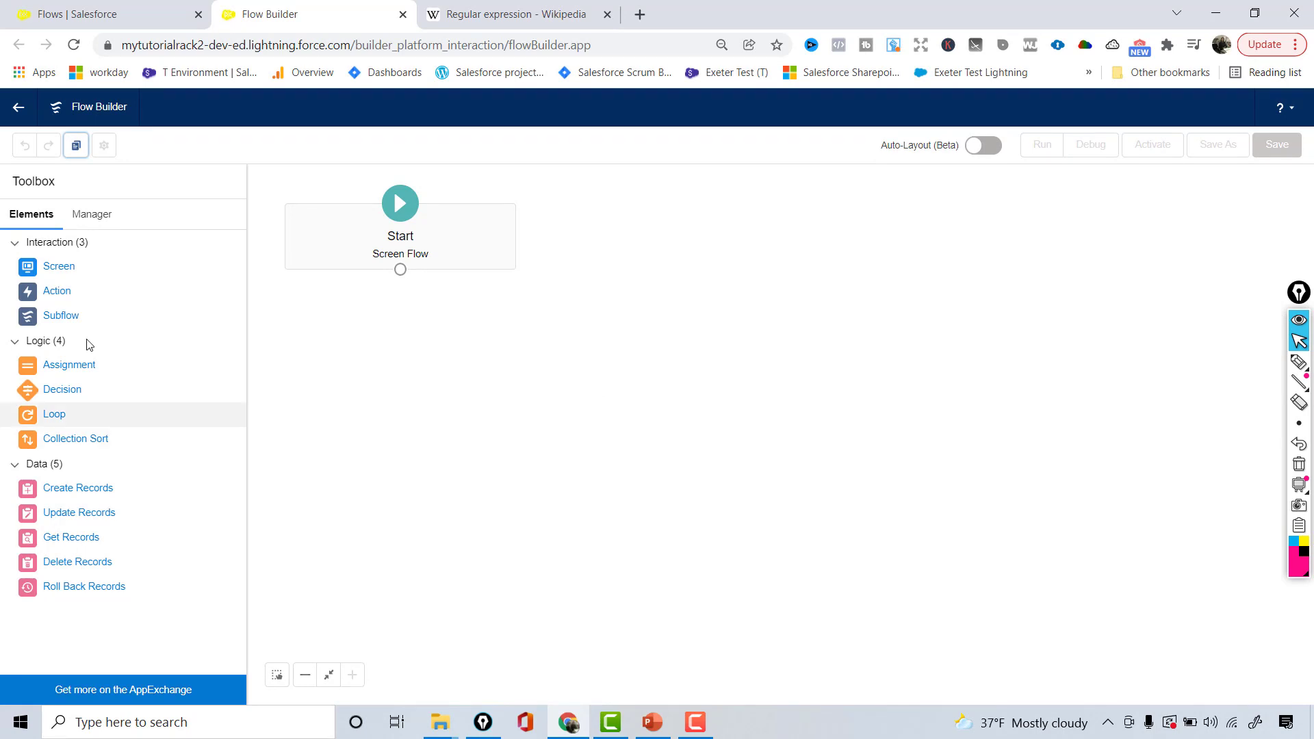
{"action": "left_click_drag", "start_coordinate": [31, 267], "coordinate": [359, 323]}
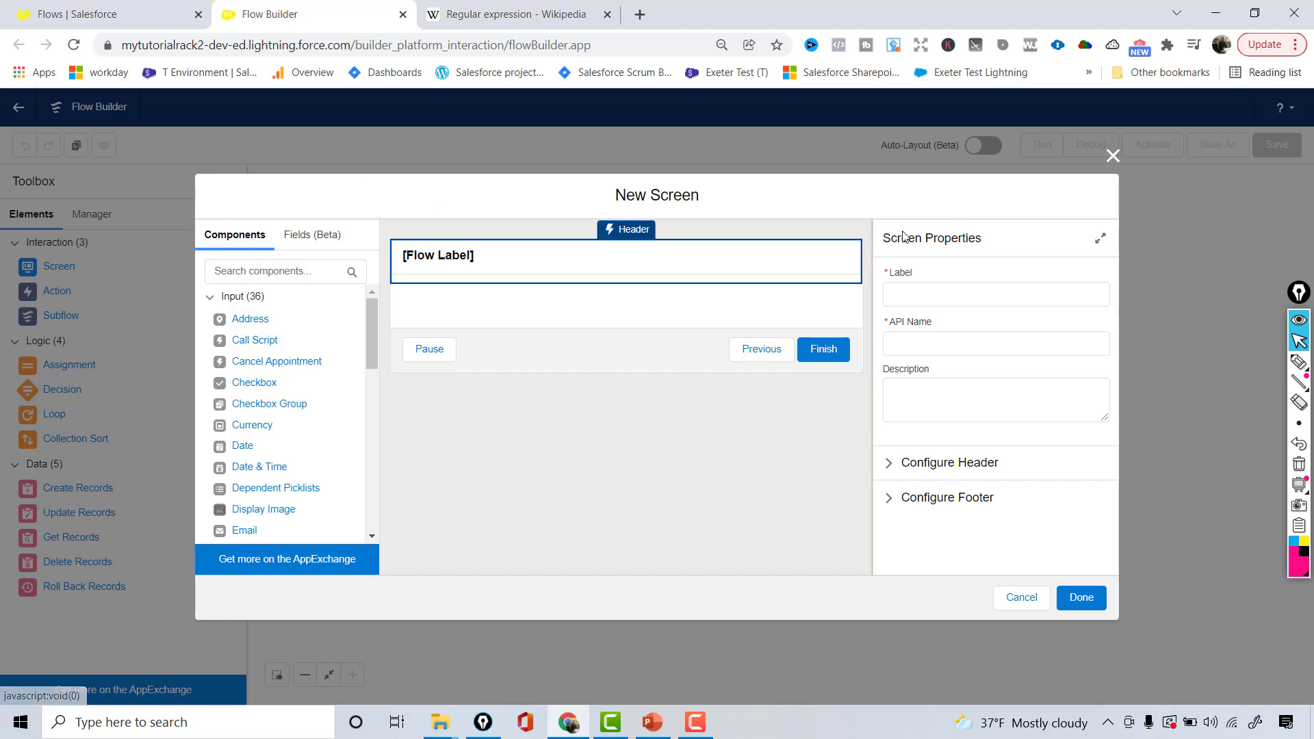
Label the screen 'Screen Validation' with its API name auto-filled
{"action": "left_click", "coordinate": [1040, 303]}
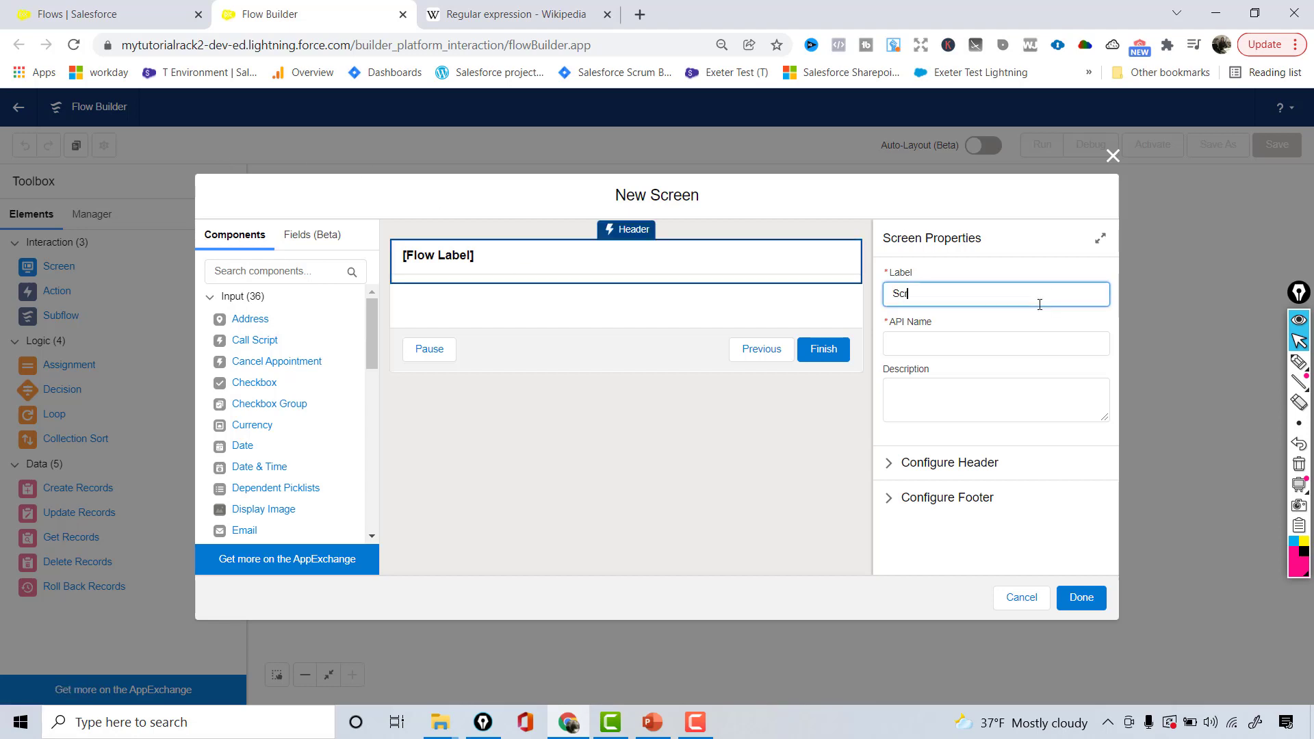
{"action": "type", "text": "Screen Validation"}
{"action": "key", "text": "Tab"}
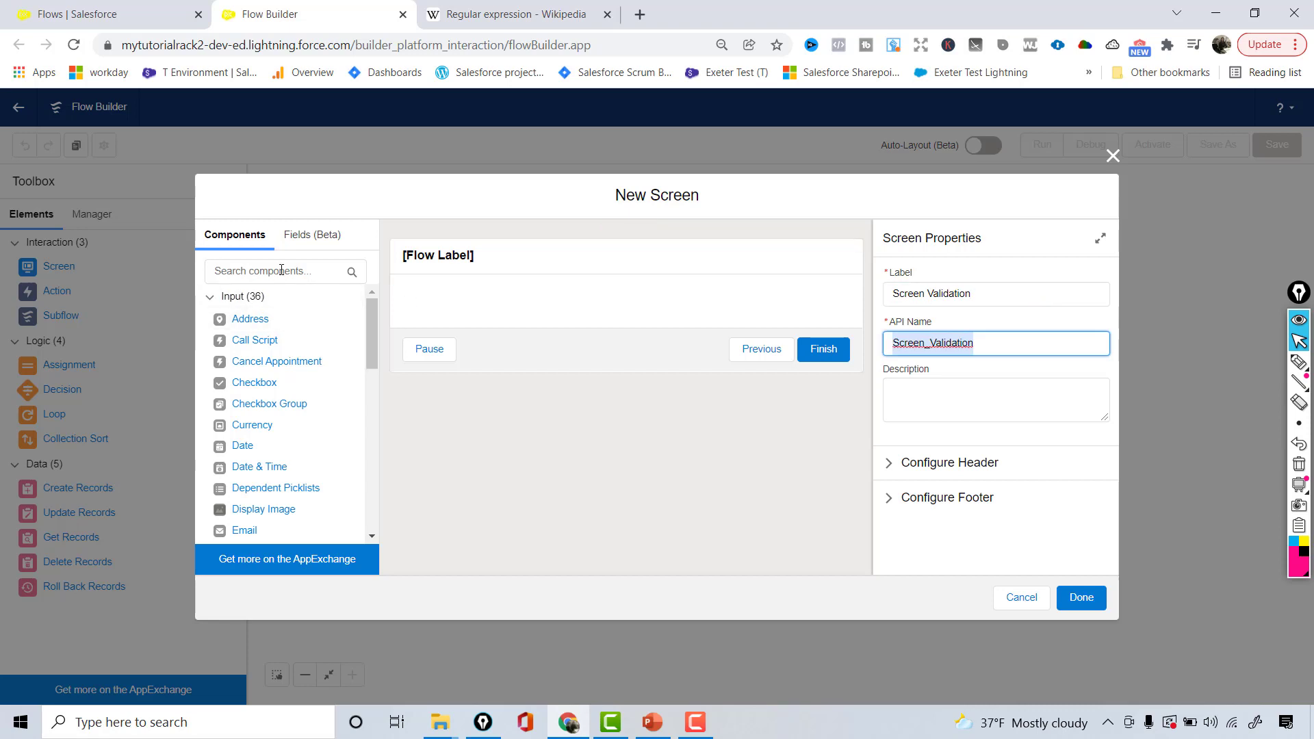
Add a Text input to the screen and label it City
{"action": "left_click", "coordinate": [281, 270]}
{"action": "type", "text": "tex"}
{"action": "left_click_drag", "start_coordinate": [221, 352], "coordinate": [428, 308]}
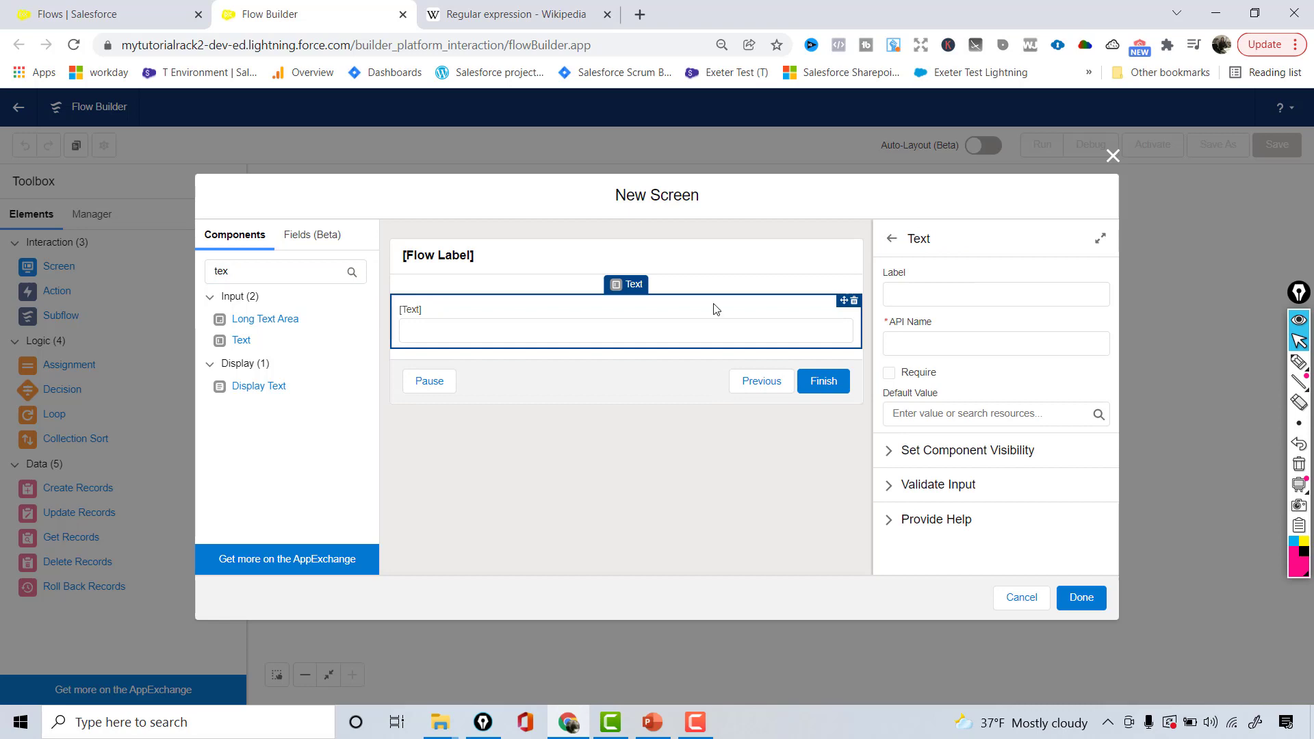
{"action": "left_click", "coordinate": [937, 295]}
{"action": "type", "text": "C"}
{"action": "key", "text": "Tab"}
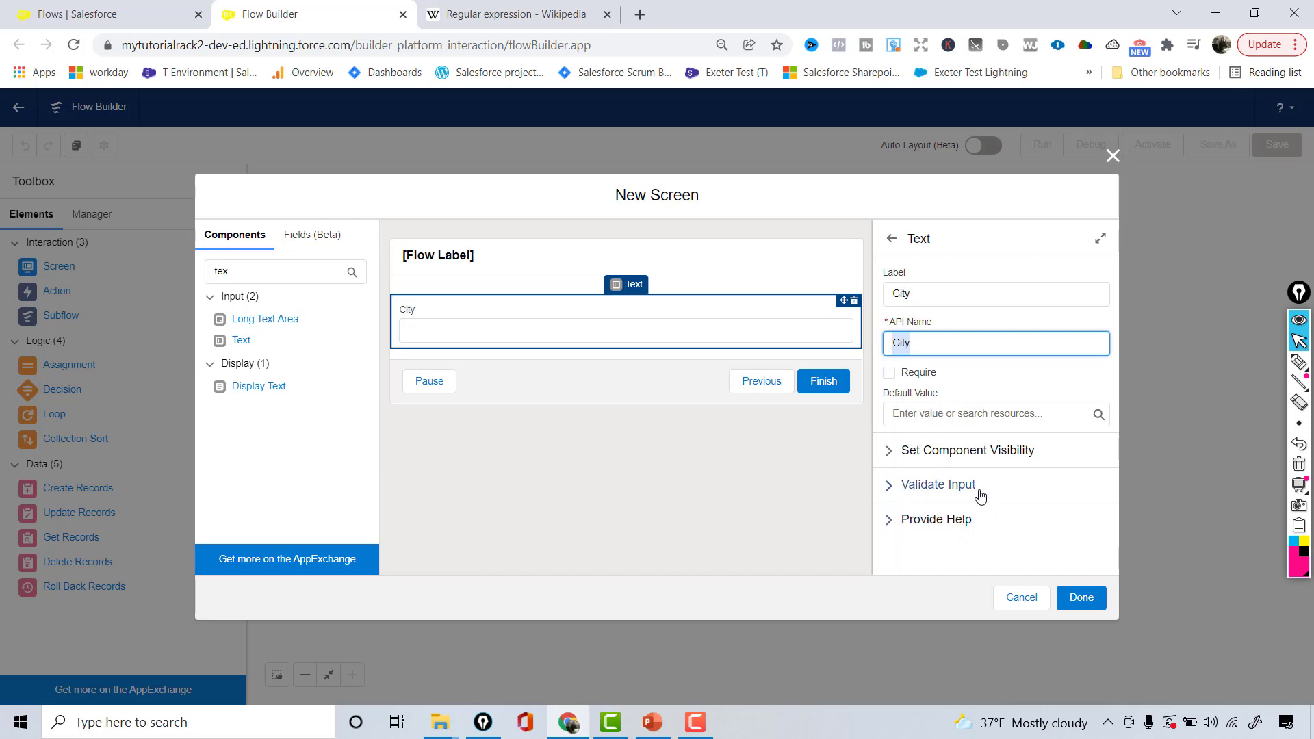
Expand the City input's Provide Help and Validate Input sections
{"action": "left_click", "coordinate": [890, 522]}
{"action": "scroll", "coordinate": [1116, 457], "scroll_direction": "down", "scroll_amount": 1}
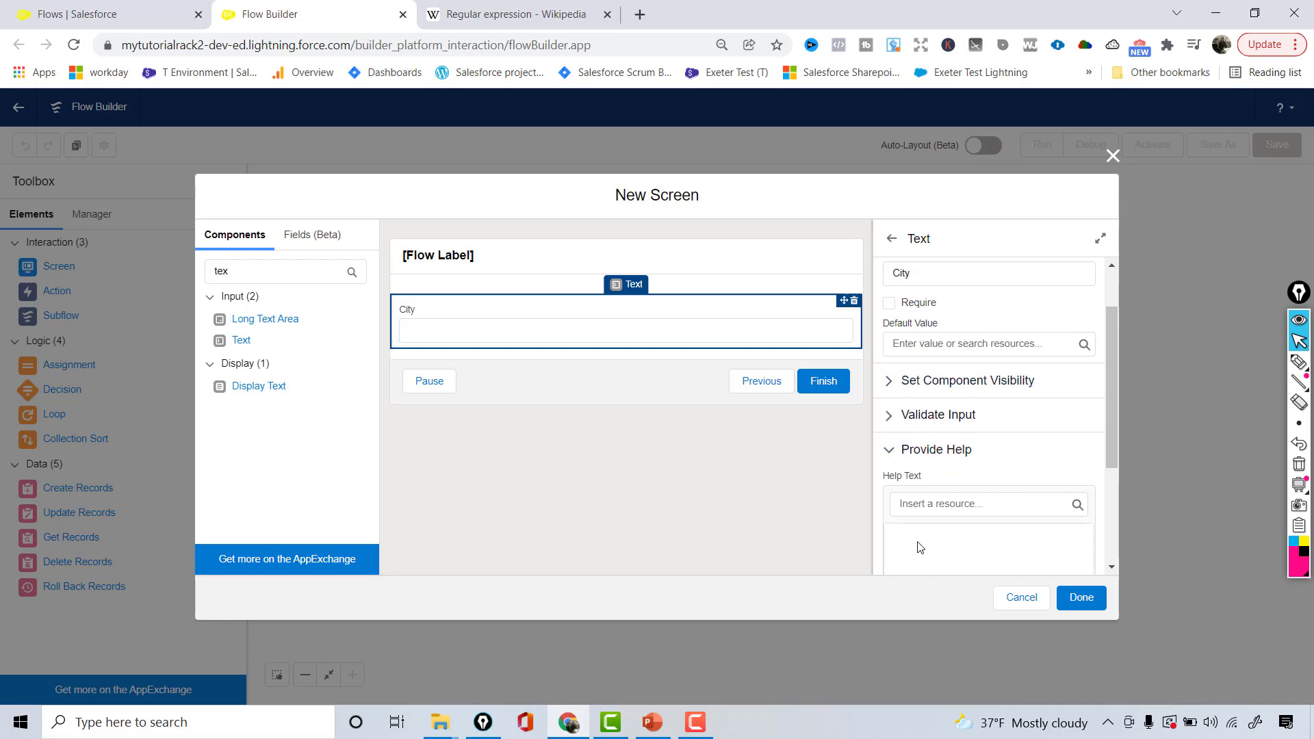
{"action": "left_click", "coordinate": [889, 425]}
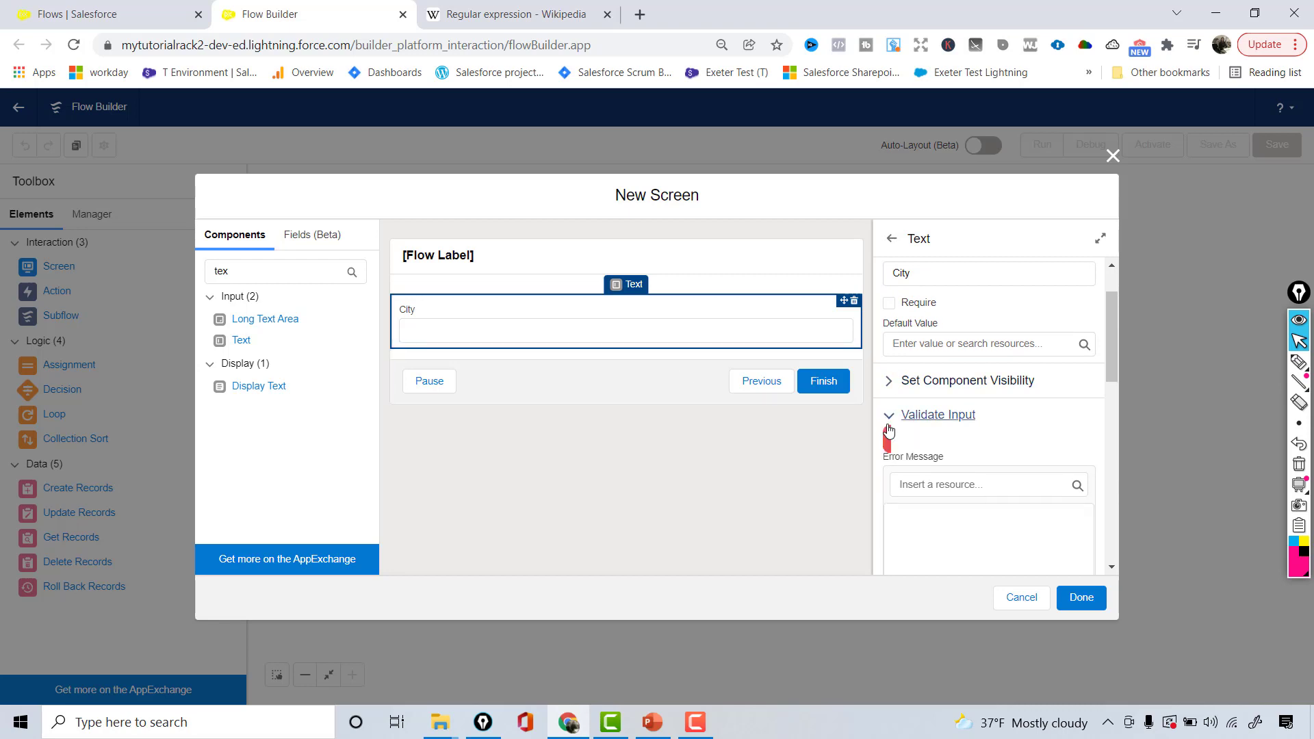
{"action": "left_click_drag", "start_coordinate": [1111, 352], "coordinate": [1115, 365]}
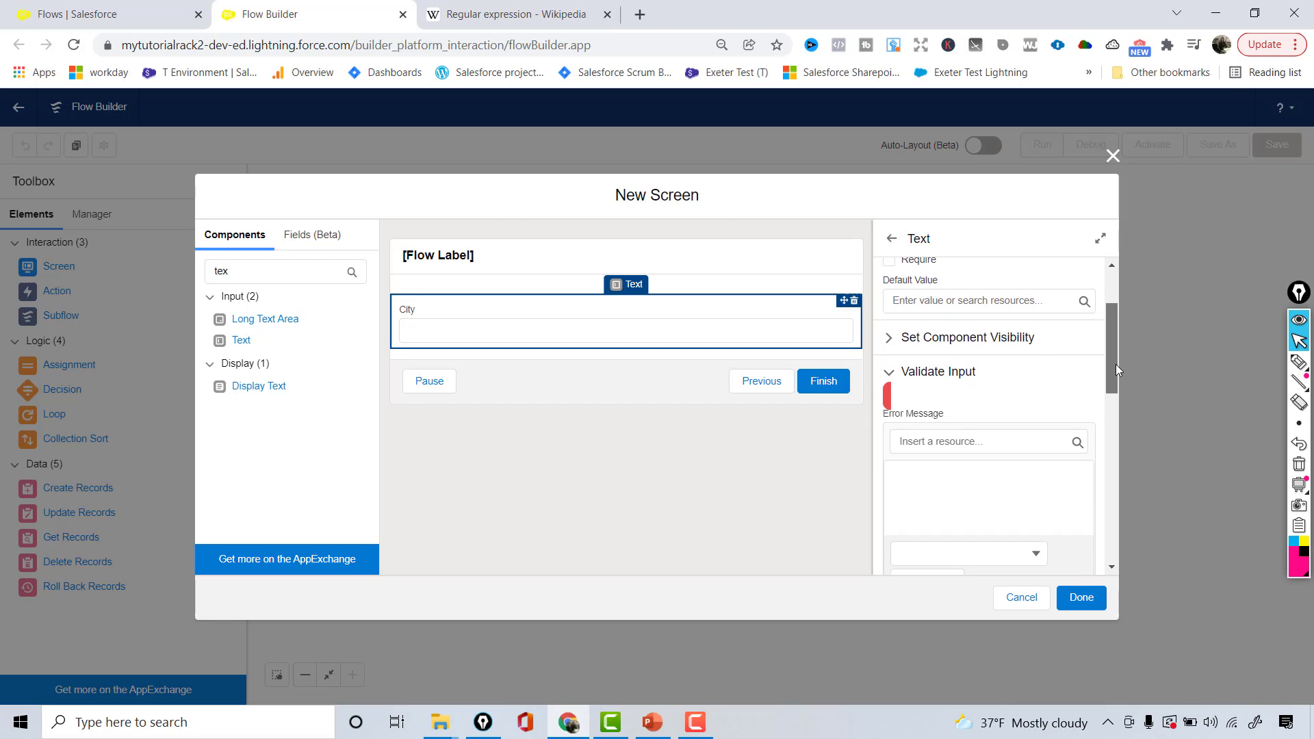
{"action": "left_click_drag", "start_coordinate": [1116, 364], "coordinate": [1116, 446]}
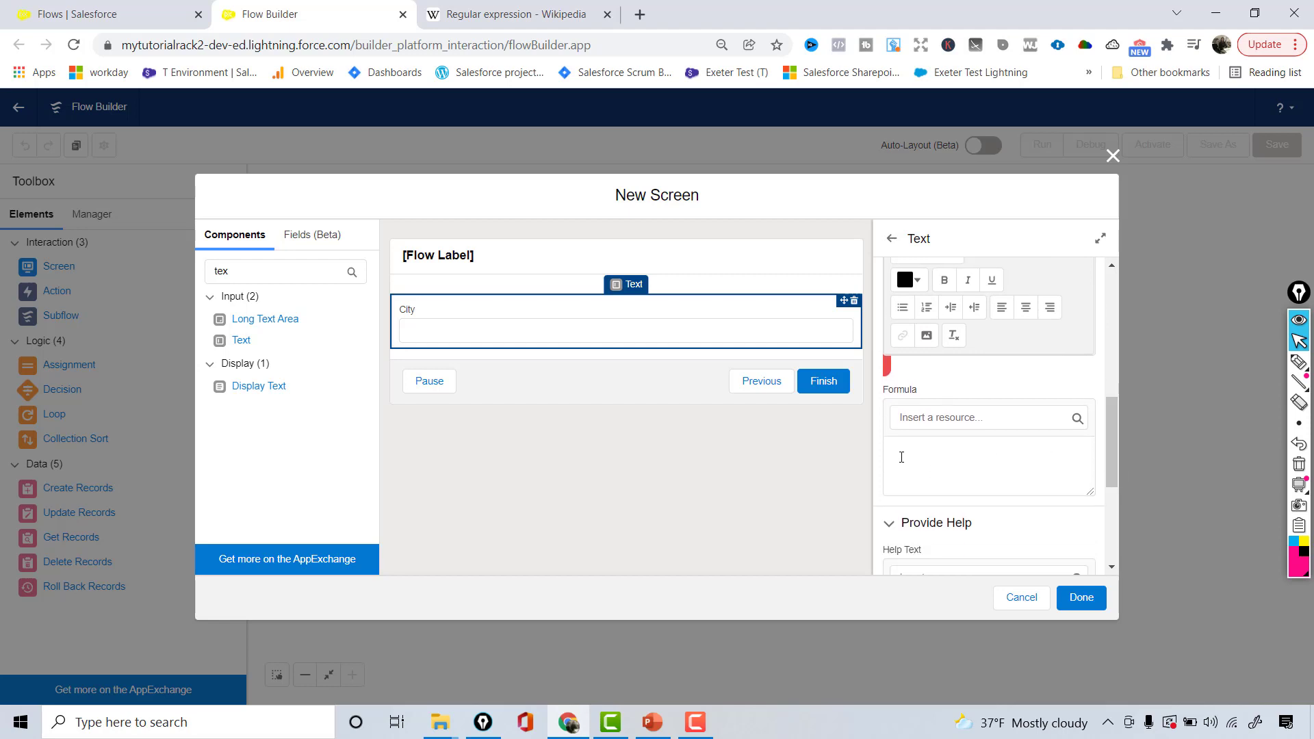
{"action": "left_click_drag", "start_coordinate": [1111, 461], "coordinate": [1116, 395]}
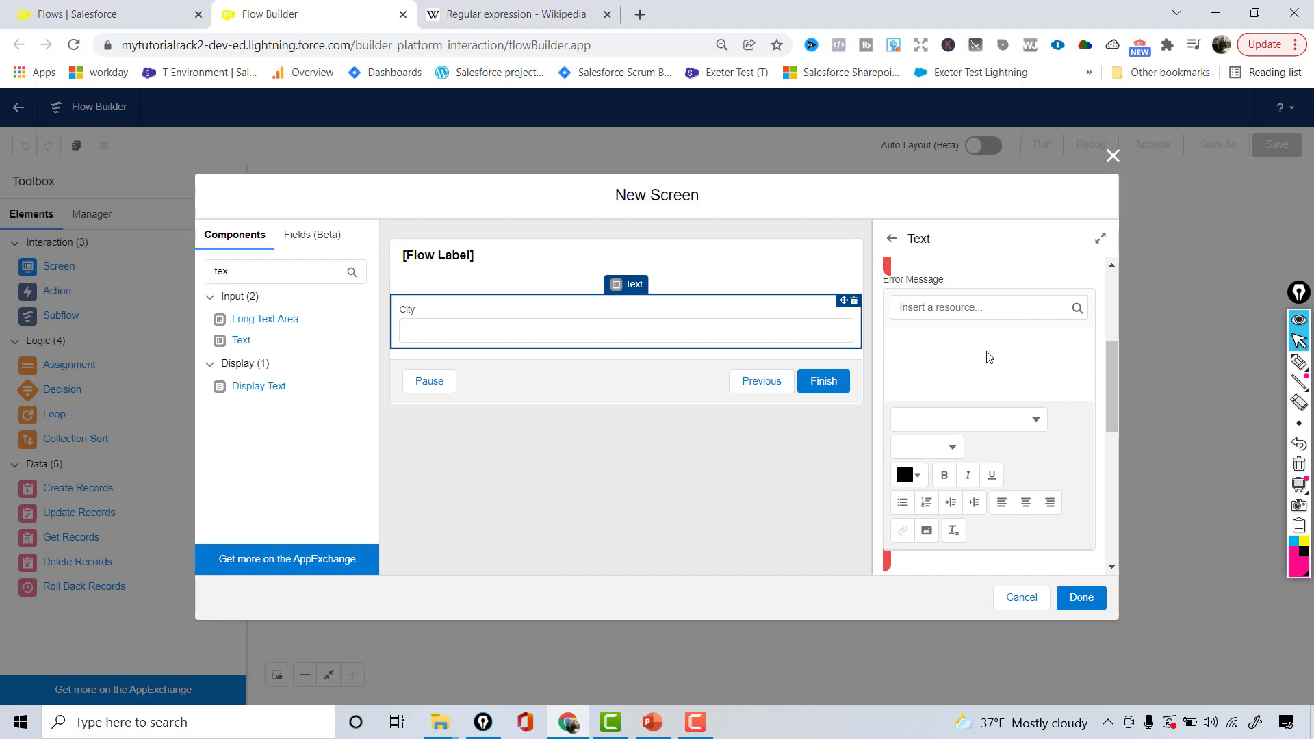
Enter 'Please enter valid value for City. No Numbers allowed.' as City's error message, then show the requirement slide
{"action": "left_click", "coordinate": [931, 376]}
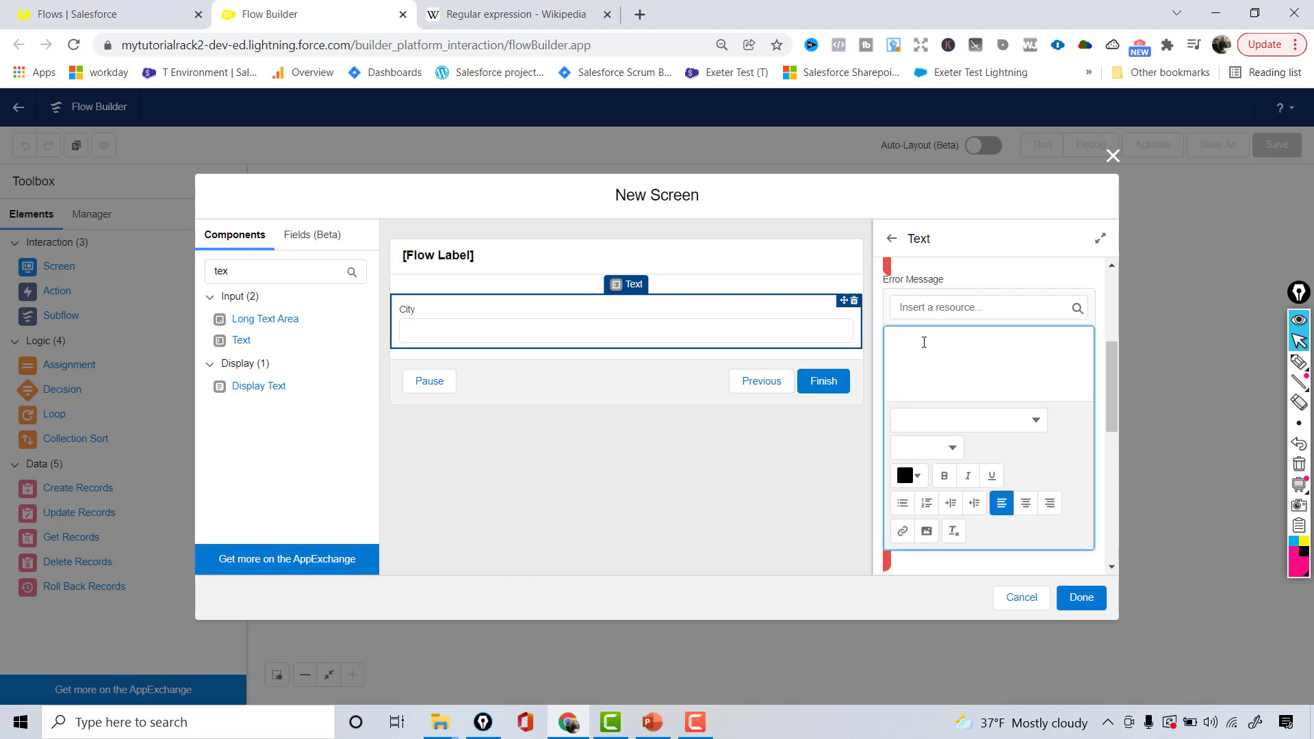
{"action": "type", "text": "Please enter valid value for City"}
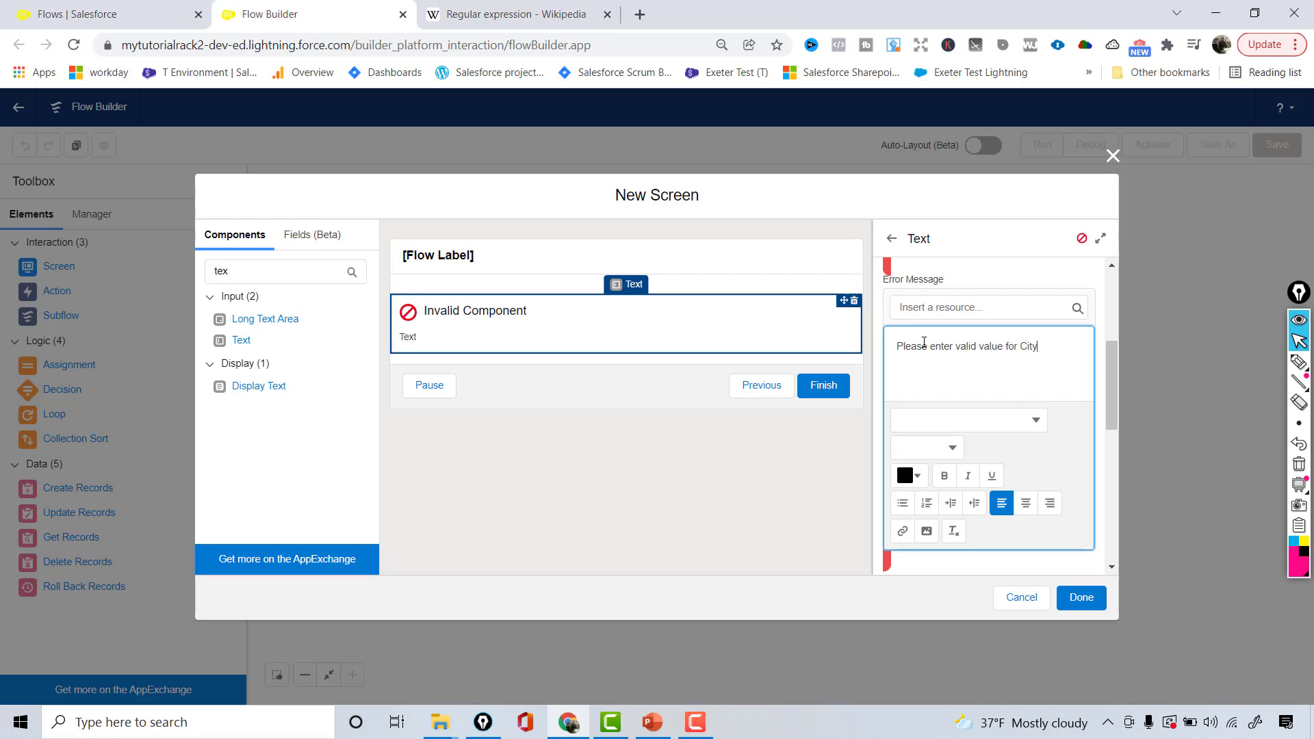
{"action": "type", "text": ". No Numbers allowed."}
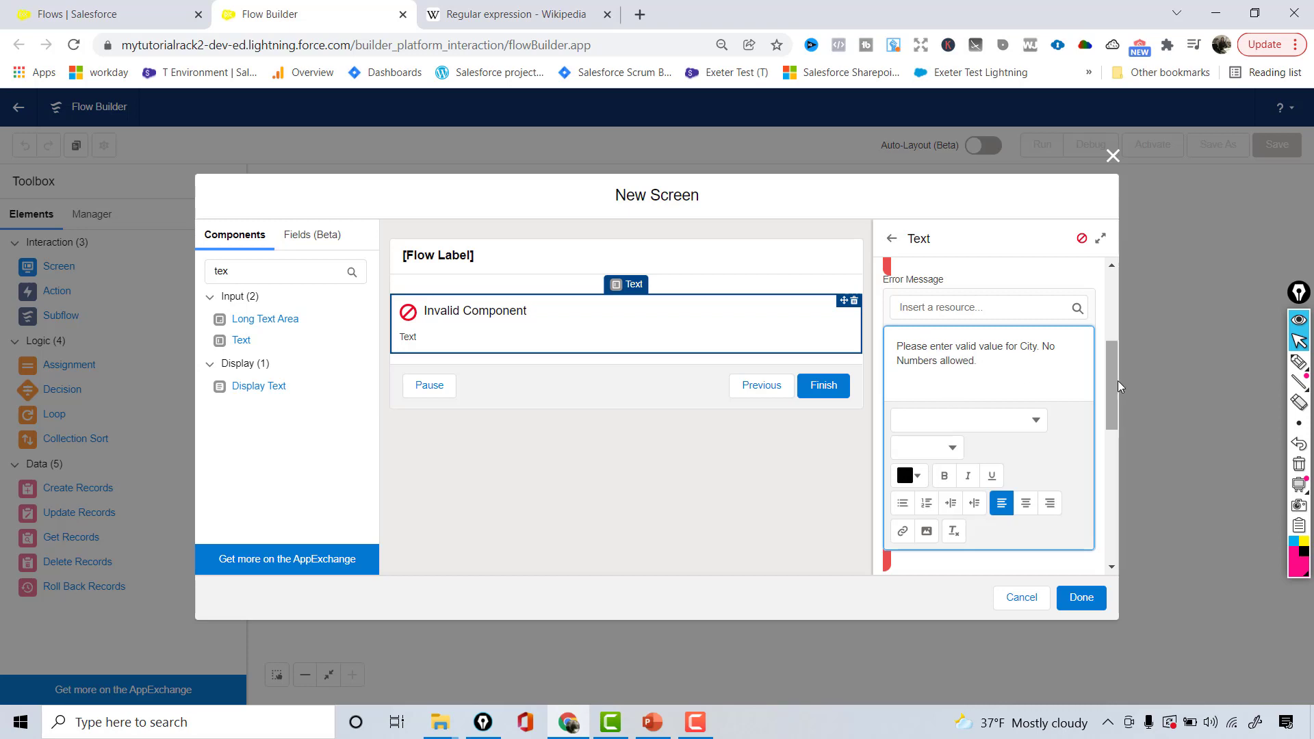
{"action": "scroll", "coordinate": [1110, 427], "scroll_direction": "down", "scroll_amount": 2}
{"action": "scroll", "coordinate": [1110, 433], "scroll_direction": "down", "scroll_amount": 2}
{"action": "left_click", "coordinate": [950, 440]}
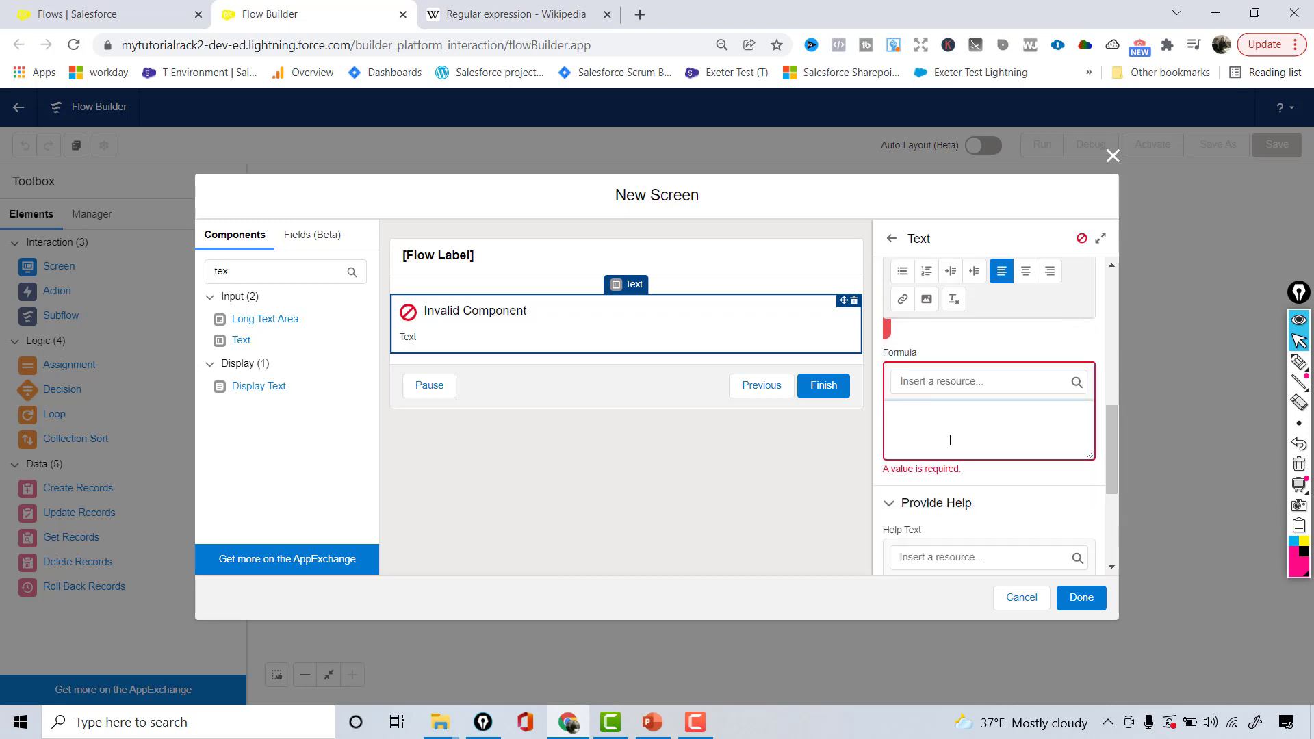
{"action": "left_click", "coordinate": [649, 733]}
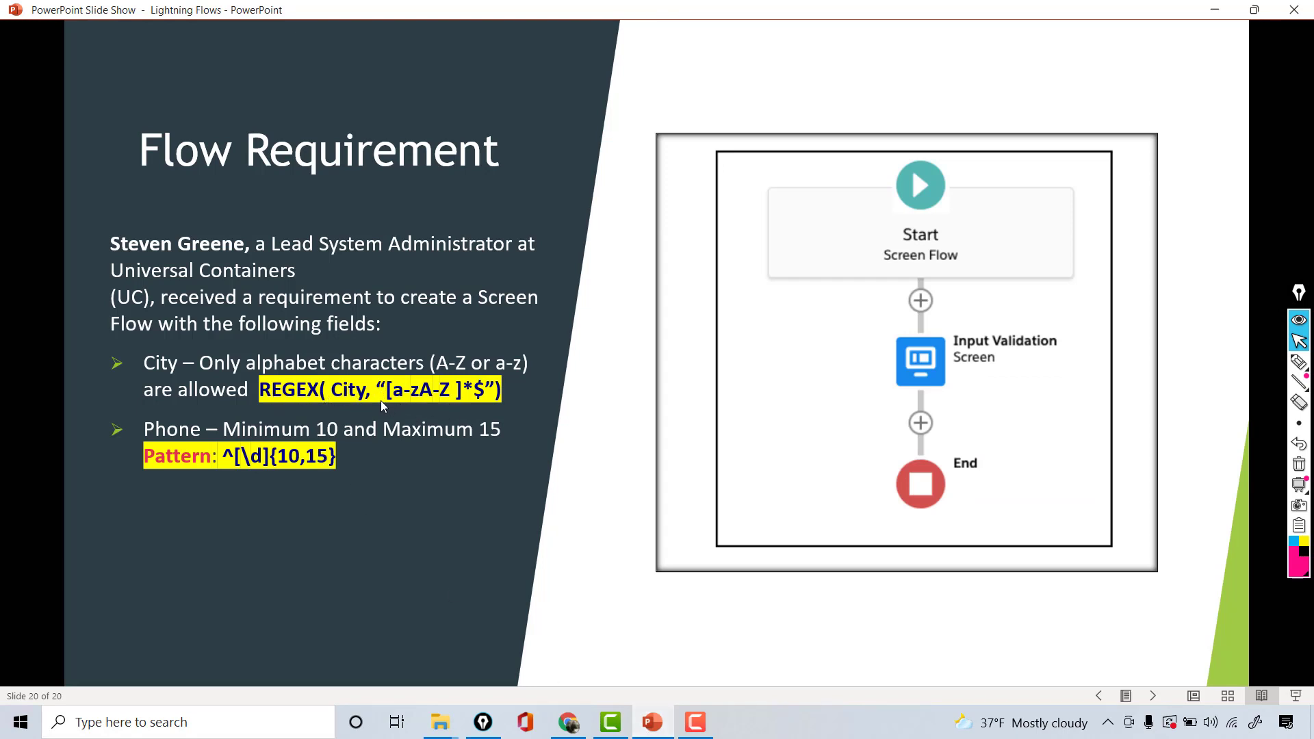
Copy the City REGEX formula from the slide into the City input's Formula field
{"action": "key", "text": "Escape"}
{"action": "left_click_drag", "start_coordinate": [496, 387], "coordinate": [650, 388]}
{"action": "key", "text": "ctrl+c"}
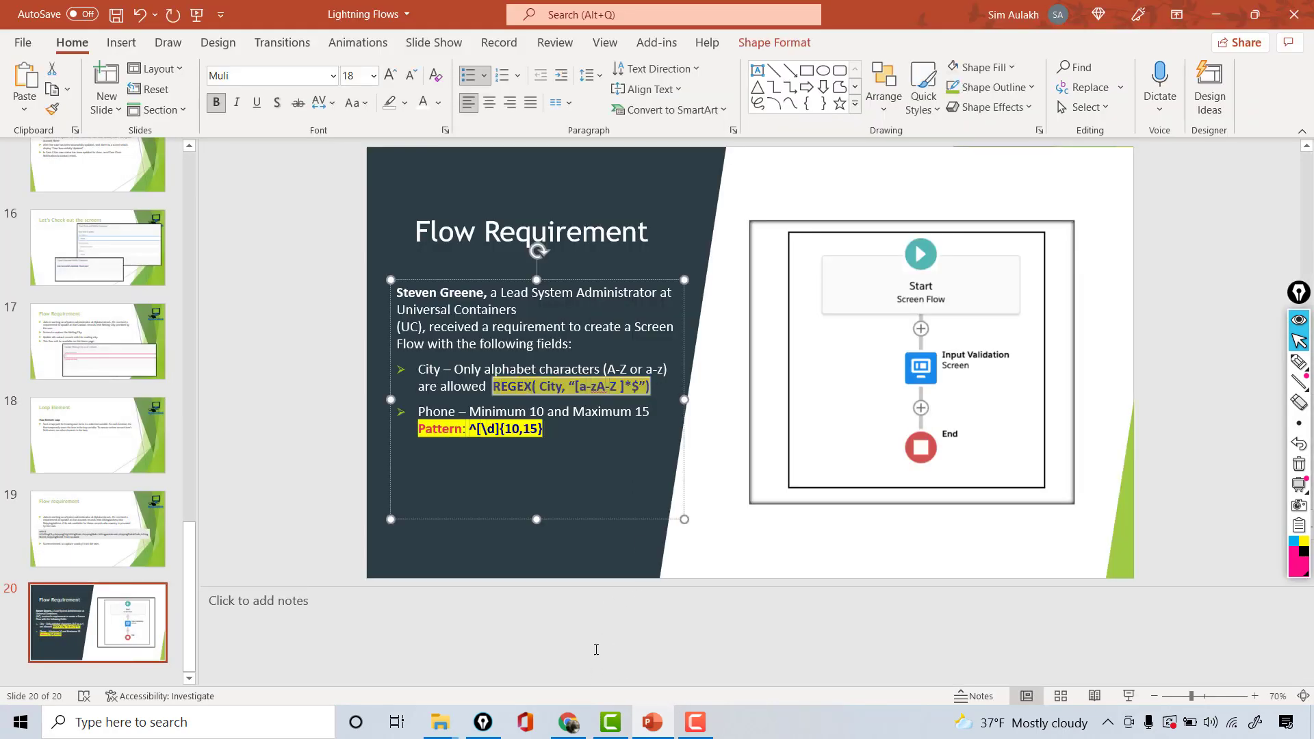
{"action": "left_click", "coordinate": [568, 722]}
{"action": "key", "text": "ctrl+v"}
Replace the formula's curly opening quote with a straight one, confirm, and reopen the screen
{"action": "left_click", "coordinate": [964, 421]}
{"action": "key", "text": "BackSpace"}
{"action": "type", "text": "\""}
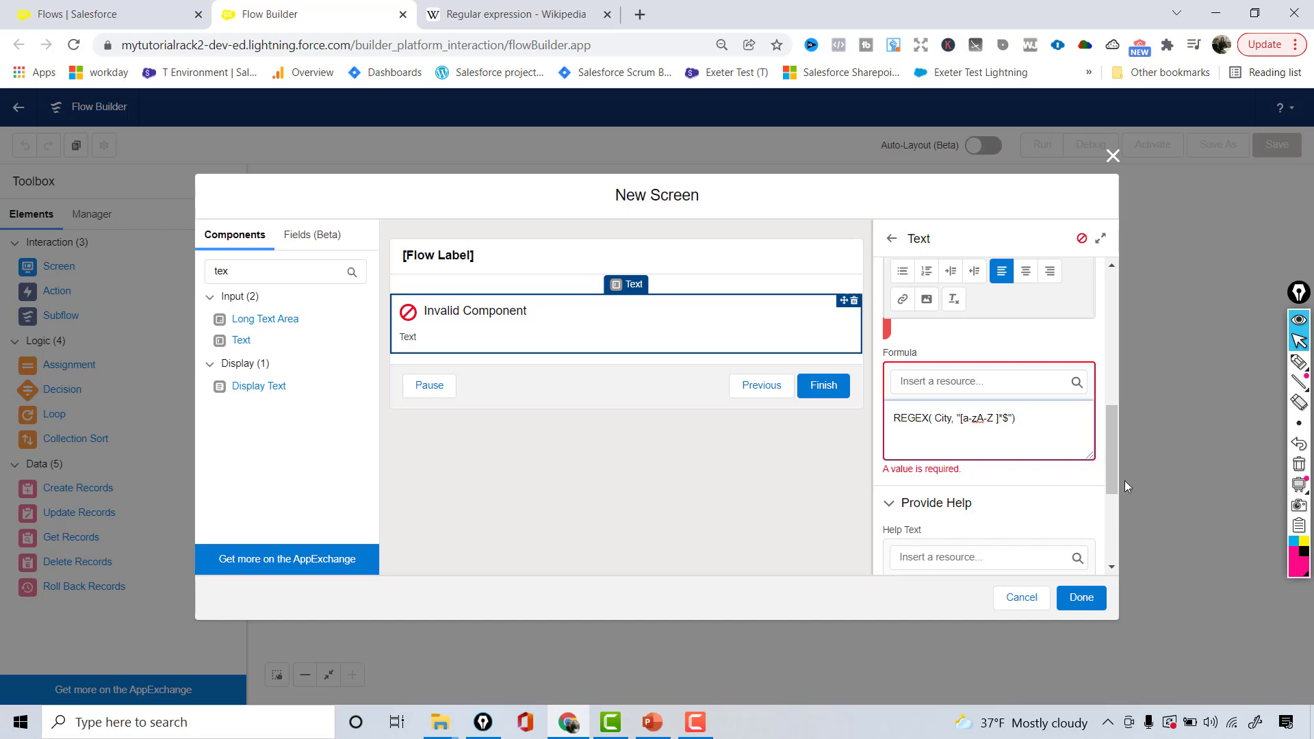
{"action": "left_click", "coordinate": [1082, 597]}
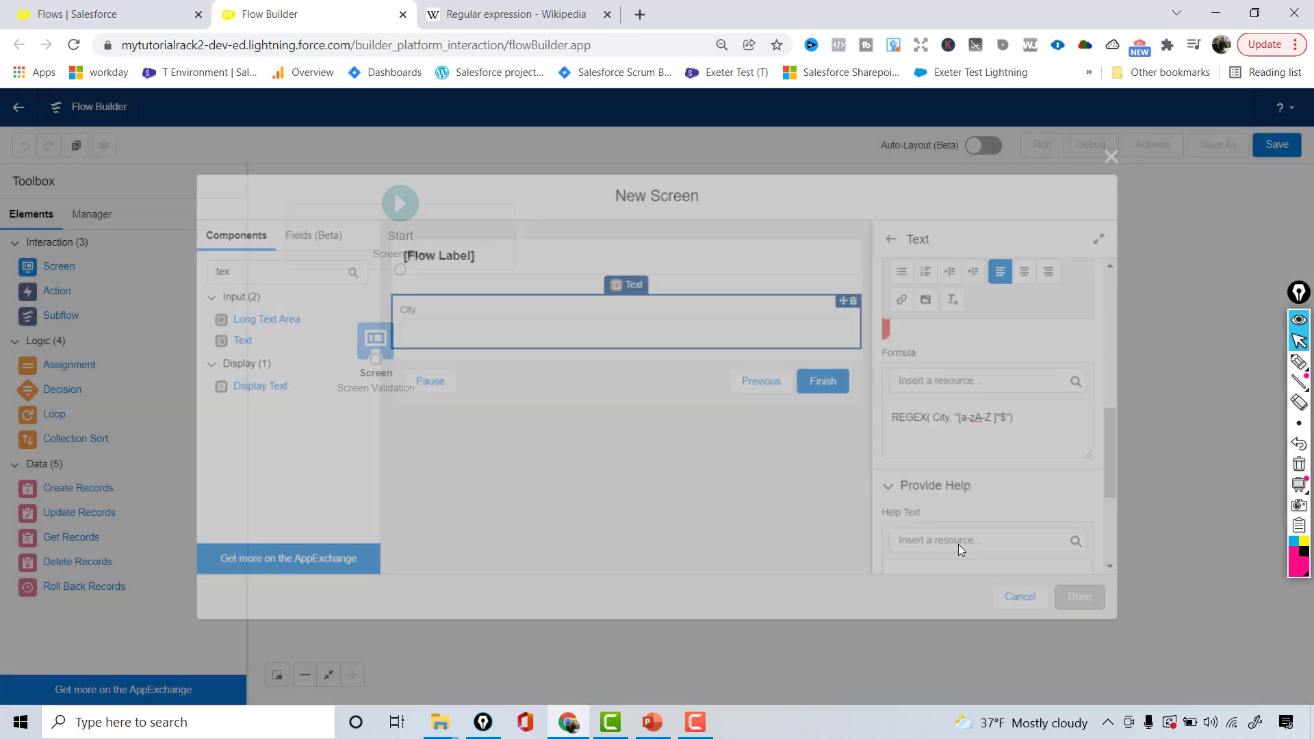
{"action": "double_click", "coordinate": [376, 339]}
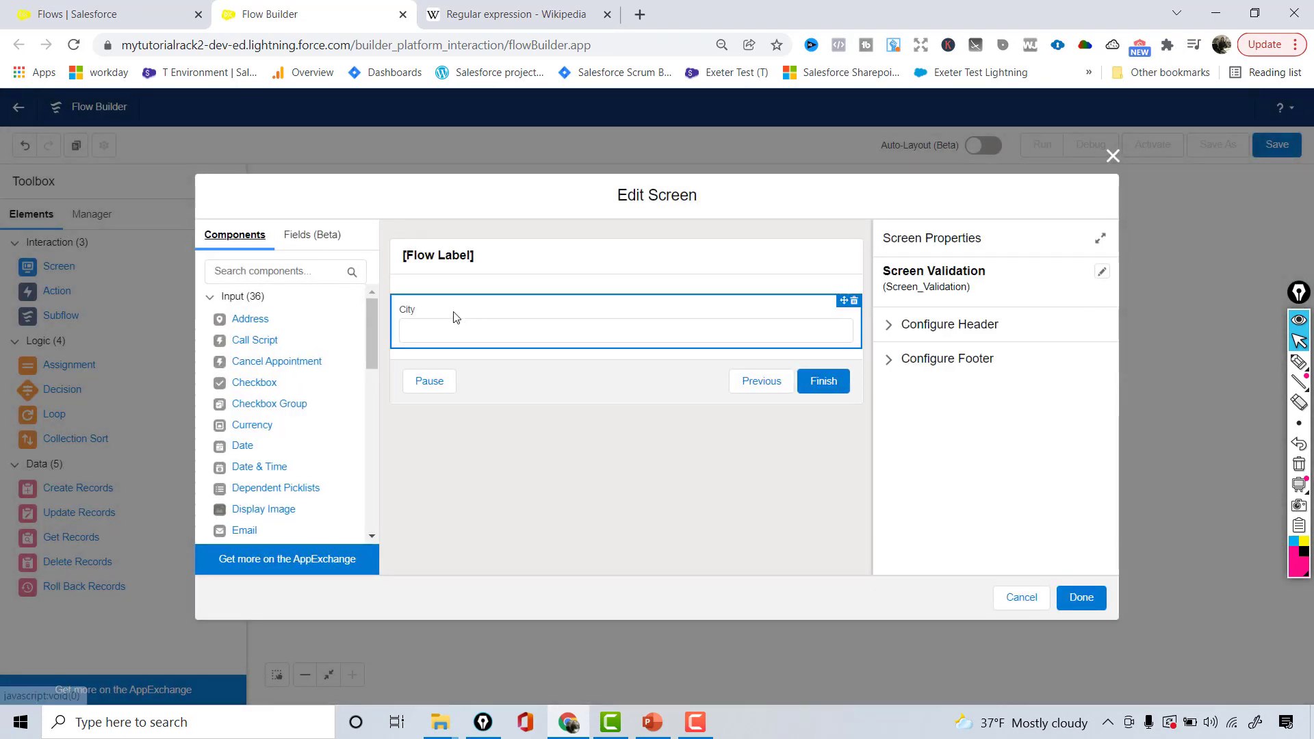
Add a Phone input below City with API name Phone
{"action": "left_click", "coordinate": [281, 280]}
{"action": "type", "text": "Pho"}
{"action": "left_click_drag", "start_coordinate": [243, 319], "coordinate": [428, 356]}
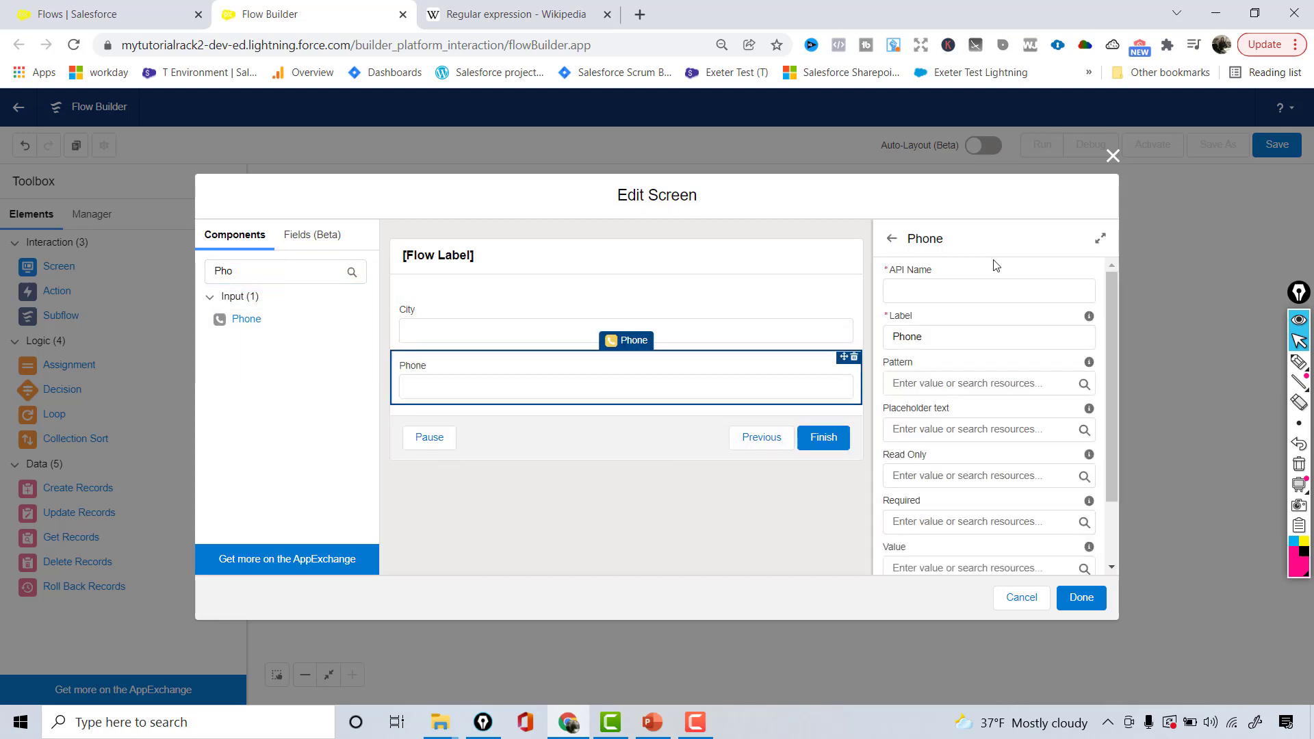
{"action": "left_click", "coordinate": [937, 289]}
{"action": "type", "text": "Phone"}
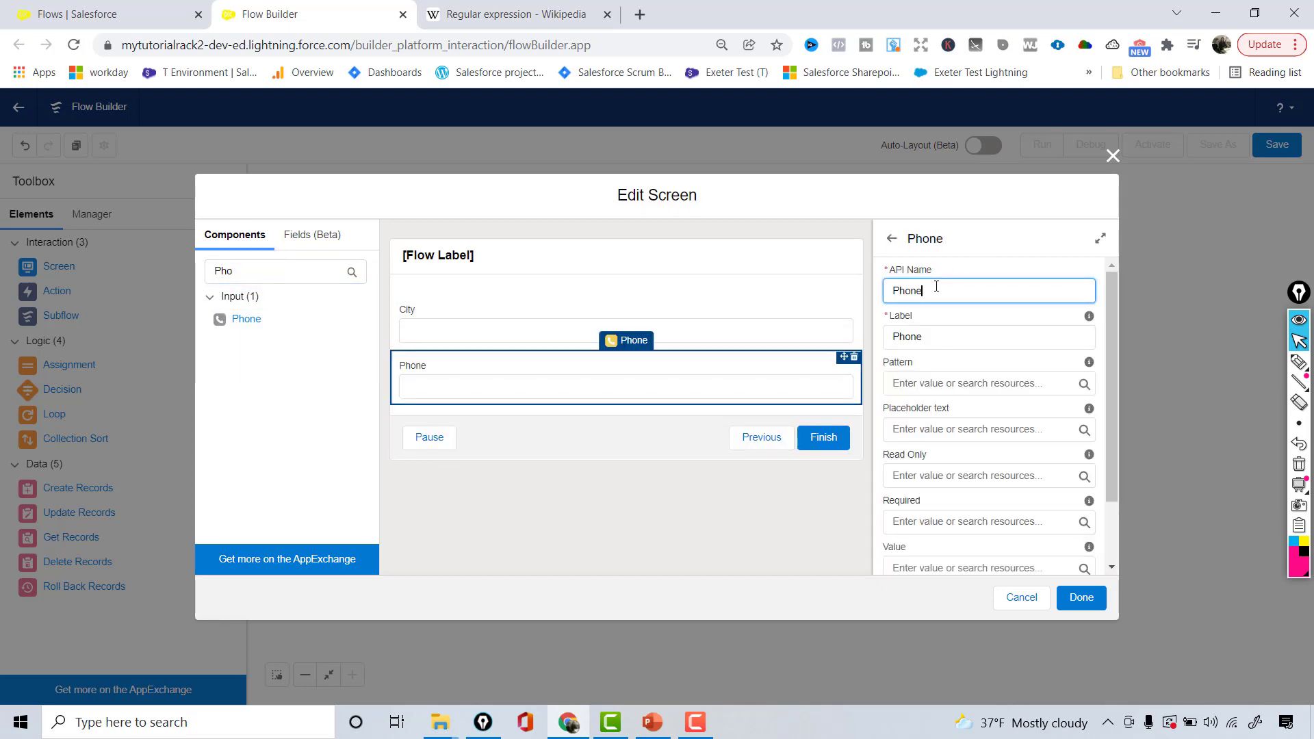
{"action": "left_click", "coordinate": [965, 381]}
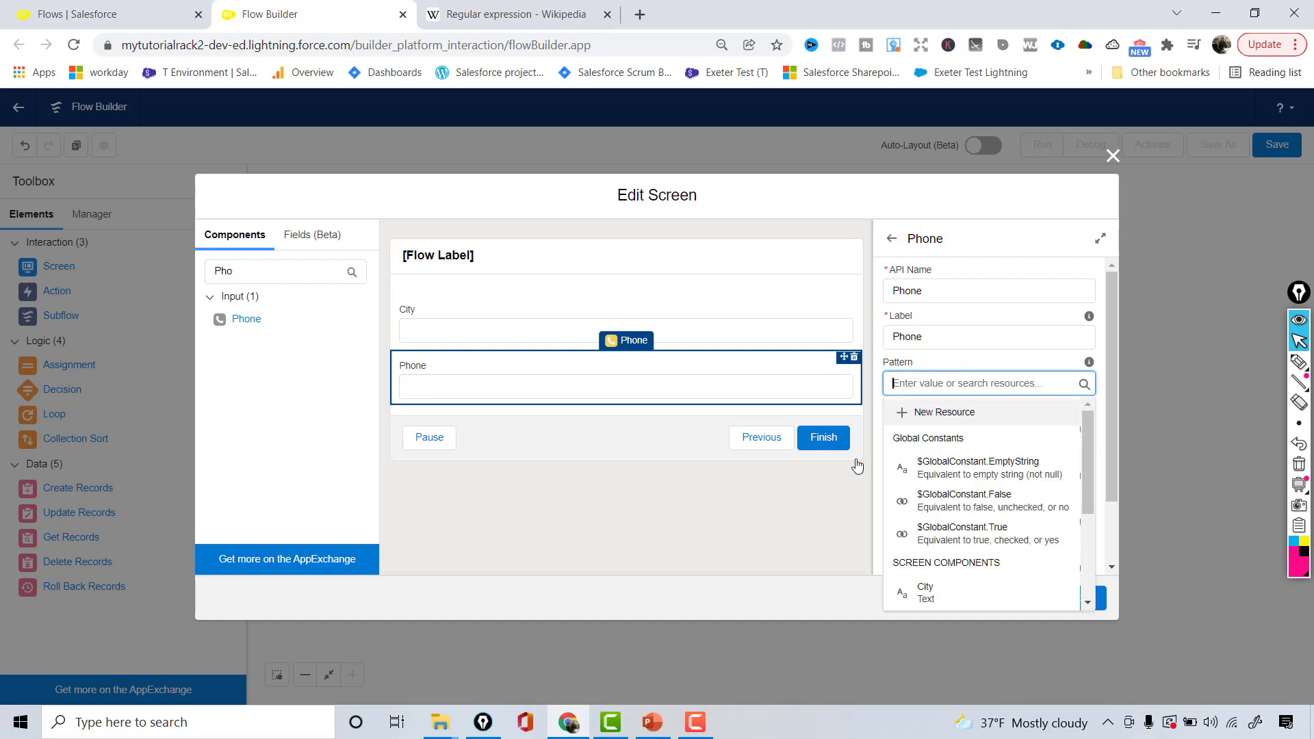
Copy the phone pattern ^[\d]{10,15} from the requirement slide
{"action": "left_click", "coordinate": [652, 722]}
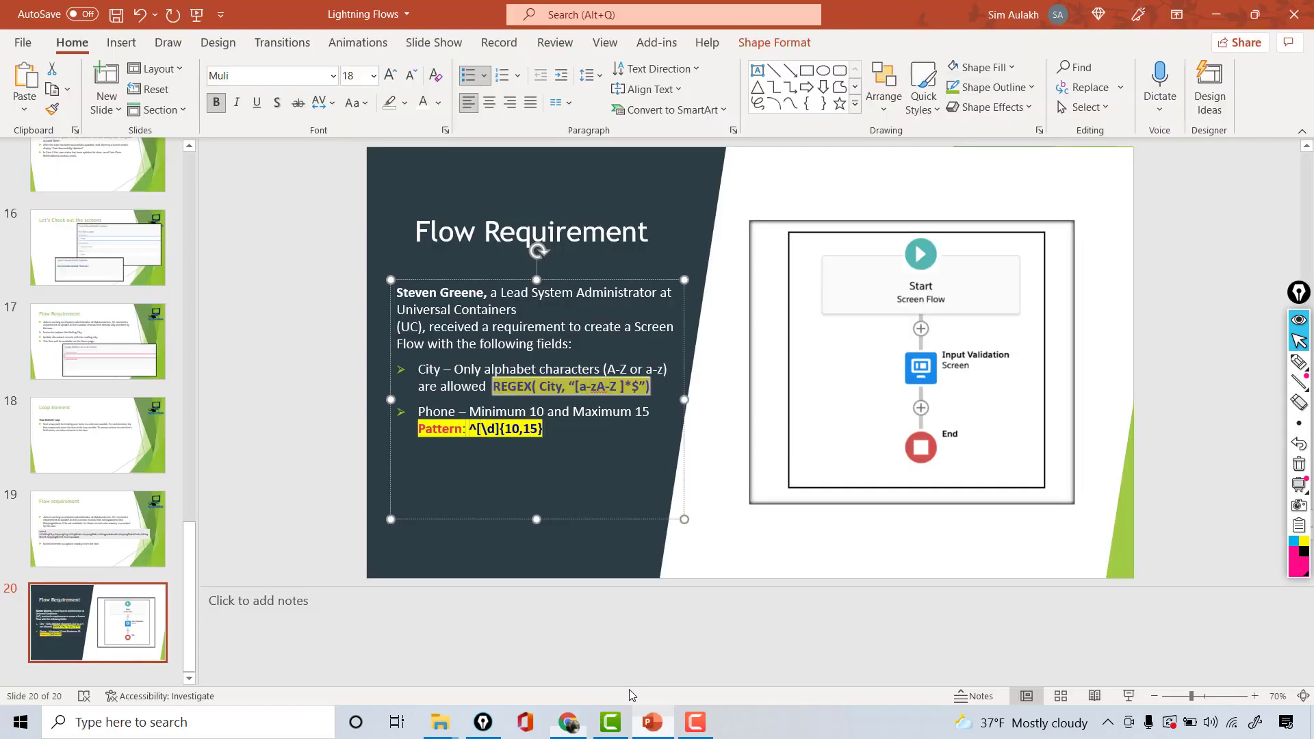
{"action": "left_click_drag", "start_coordinate": [542, 428], "coordinate": [469, 428]}
{"action": "key", "text": "ctrl+c"}
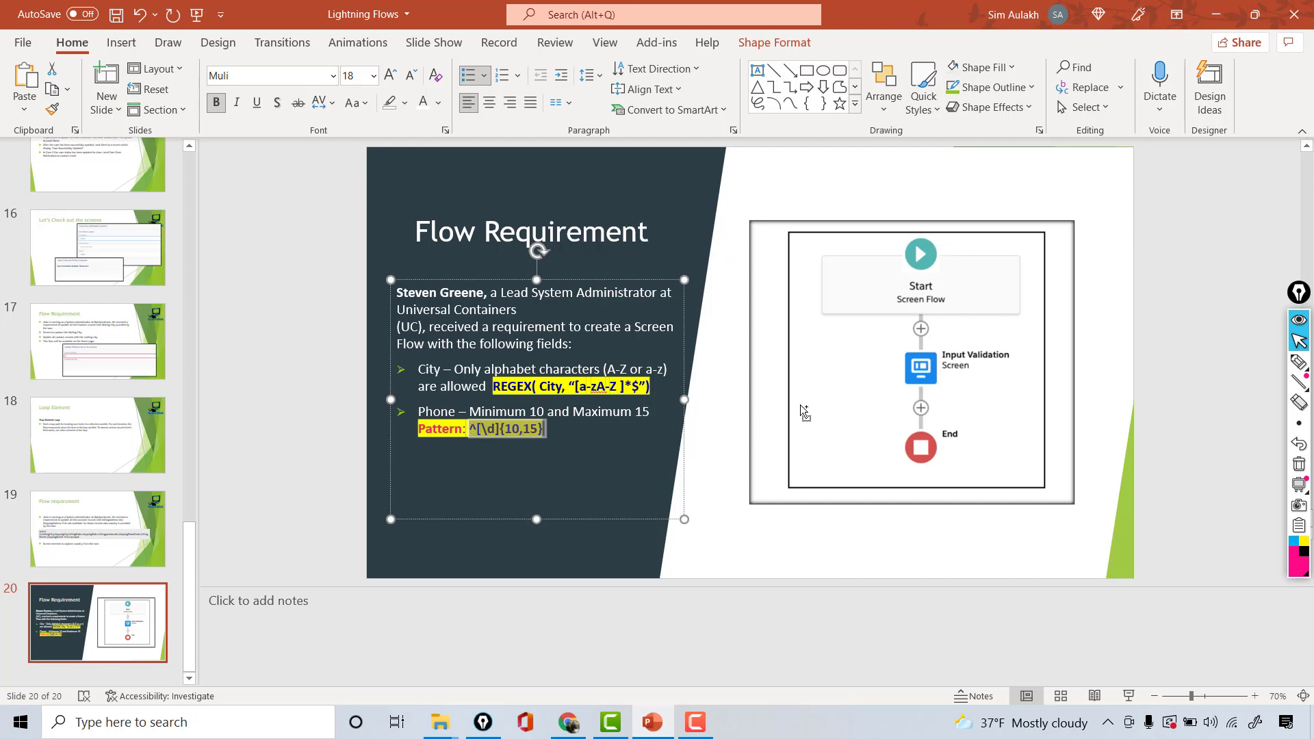
{"action": "left_click", "coordinate": [1216, 14]}
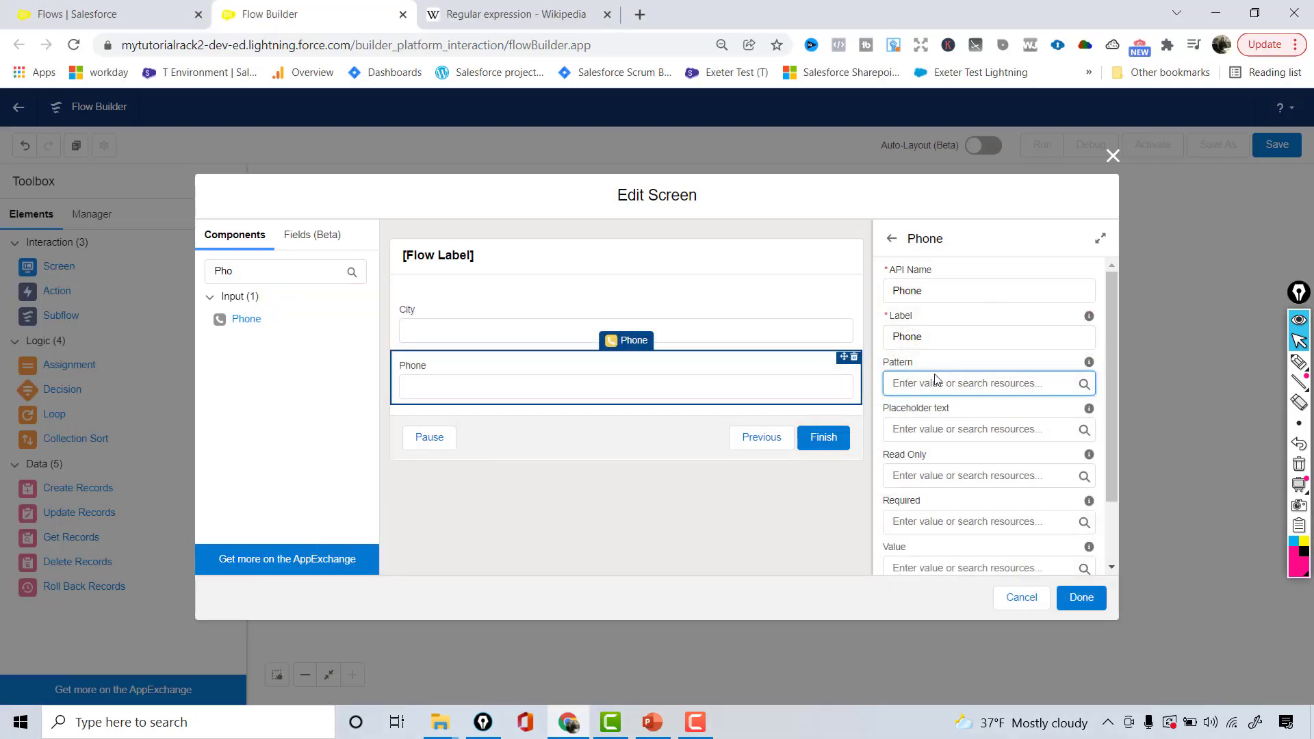
Paste ^[\d]{10,15} as the Phone input's pattern and review its Advanced options
{"action": "key", "text": "ctrl+v"}
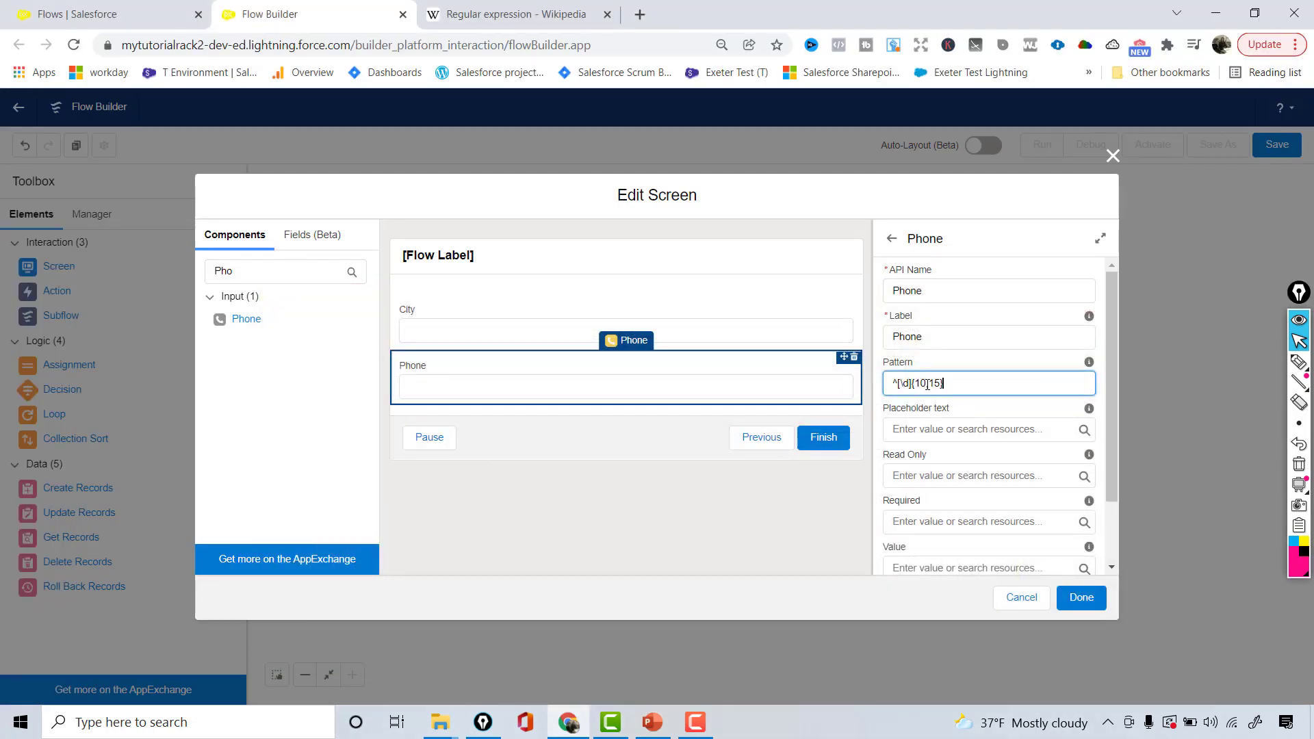
{"action": "left_click_drag", "start_coordinate": [1111, 390], "coordinate": [1112, 450]}
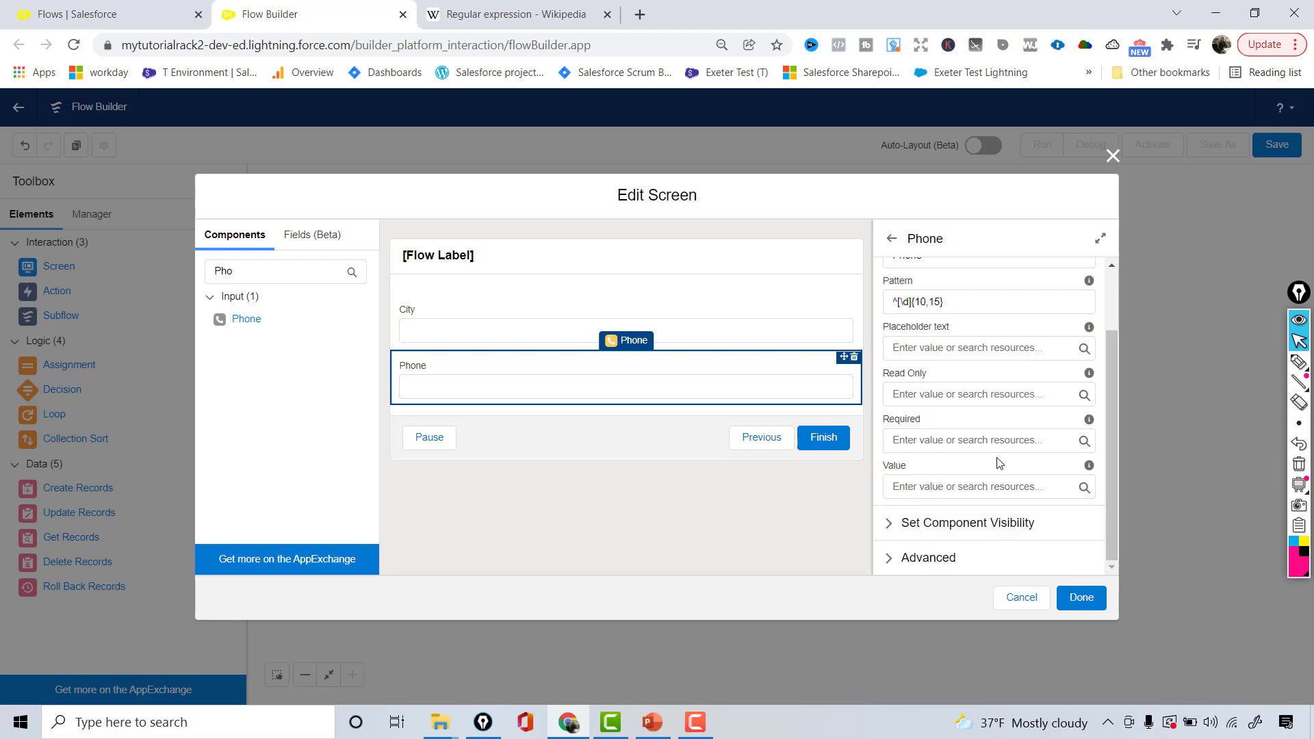
{"action": "mouse_move", "coordinate": [1111, 507]}
{"action": "left_mouse_down"}
{"action": "mouse_move", "coordinate": [1125, 346]}
{"action": "mouse_move", "coordinate": [1106, 378]}
{"action": "mouse_move", "coordinate": [1106, 274]}
{"action": "mouse_move", "coordinate": [1131, 389]}
{"action": "mouse_move", "coordinate": [1115, 492]}
{"action": "left_mouse_up"}
{"action": "left_click", "coordinate": [887, 557]}
{"action": "left_click_drag", "start_coordinate": [1109, 415], "coordinate": [1124, 548]}
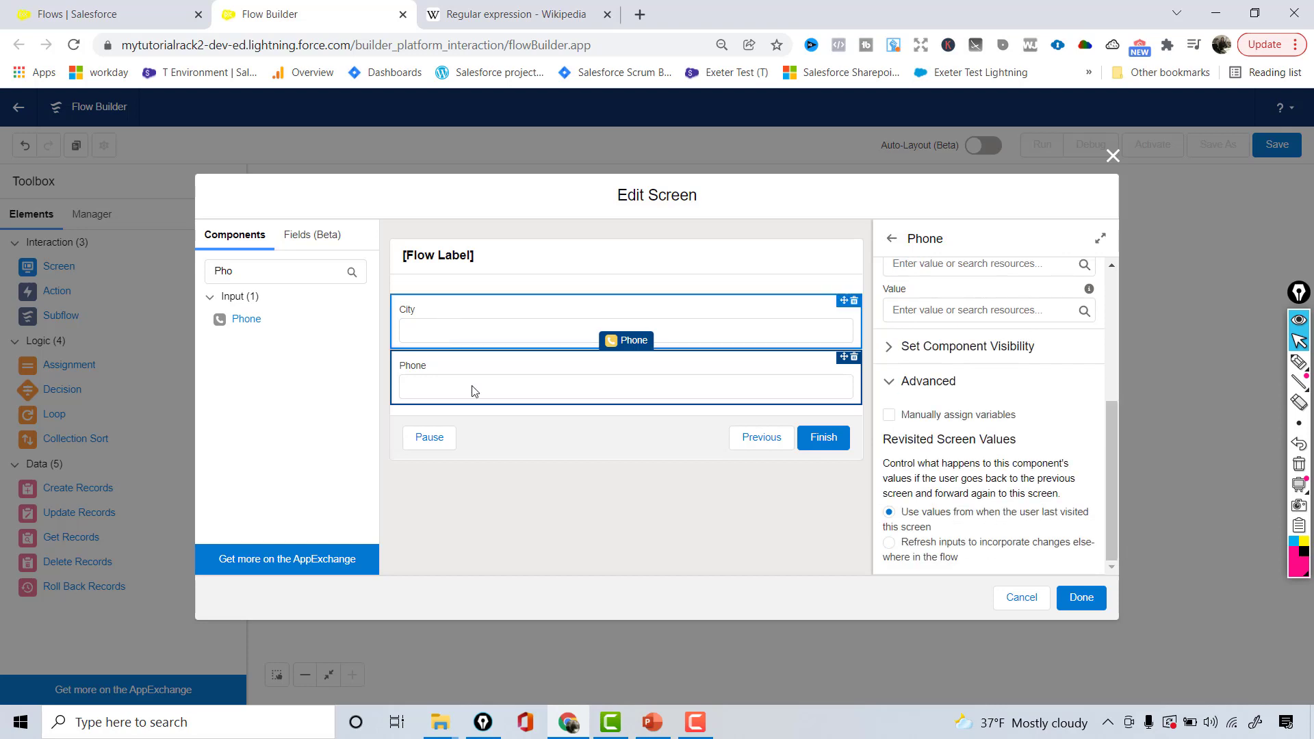
{"action": "left_click", "coordinate": [515, 447]}
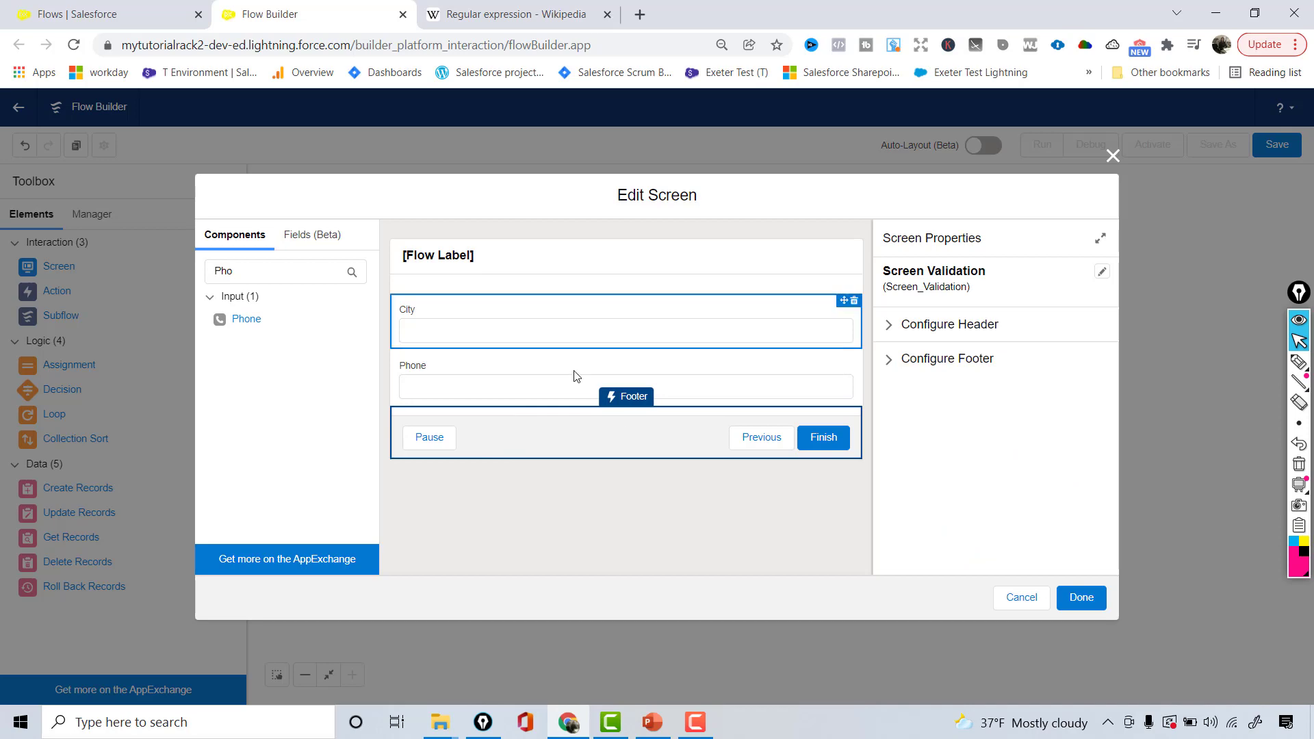
Connect Start to the screen, save the flow as 'Screen Input Validations', and run it
{"action": "left_click", "coordinate": [1082, 598]}
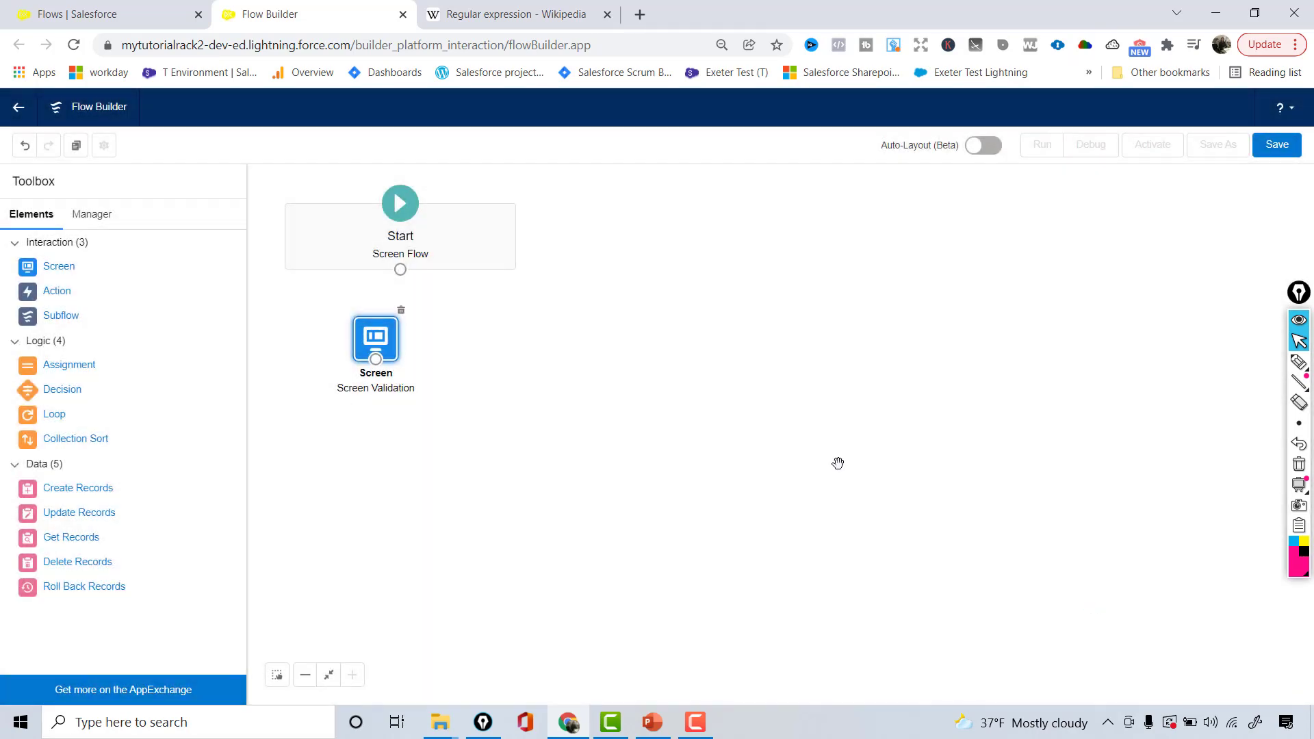
{"action": "left_click_drag", "start_coordinate": [397, 276], "coordinate": [401, 341]}
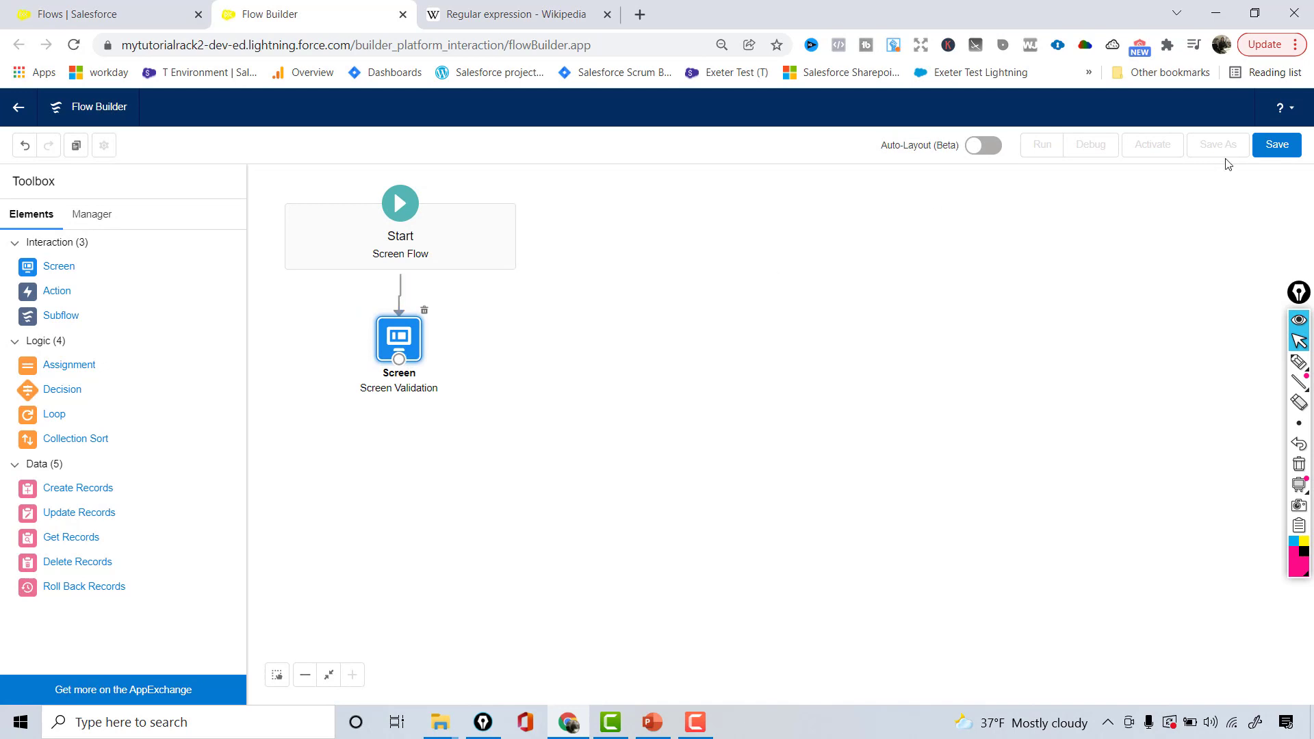
{"action": "left_click", "coordinate": [1254, 145]}
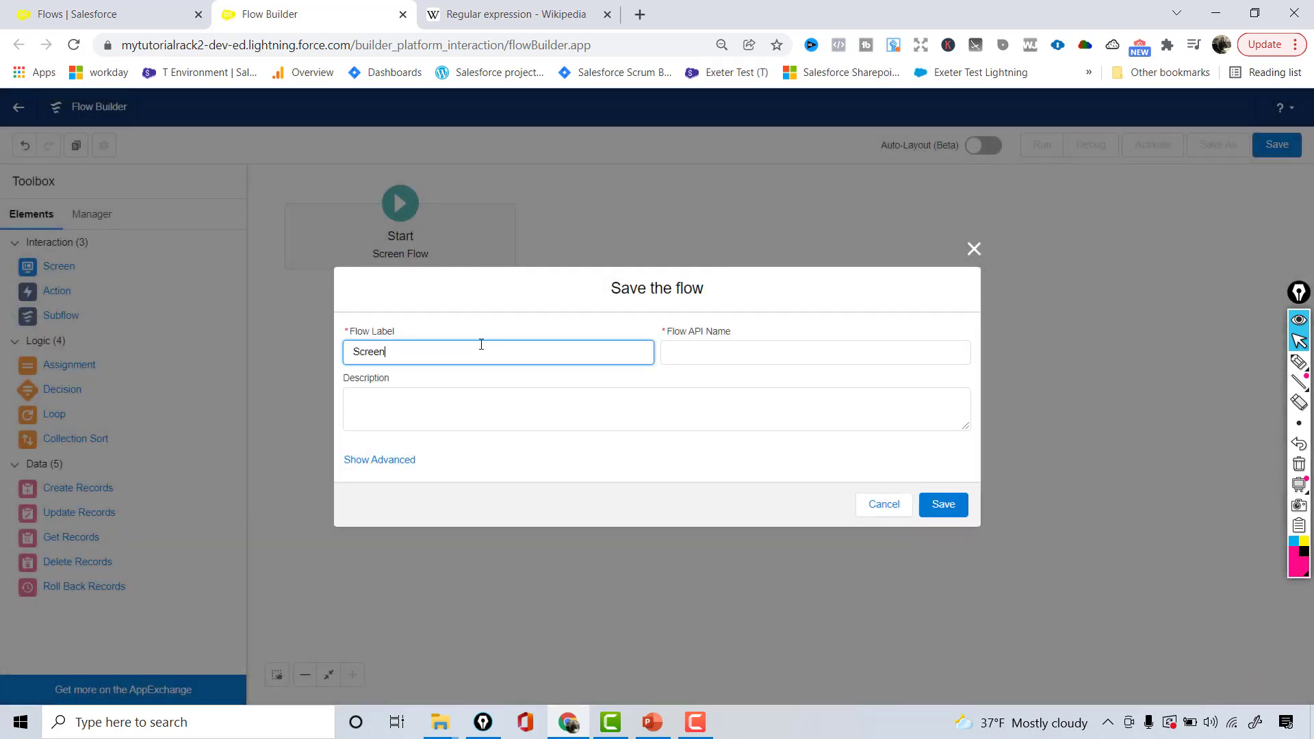
{"action": "type", "text": "Screen Input Validations"}
{"action": "key", "text": "Tab"}
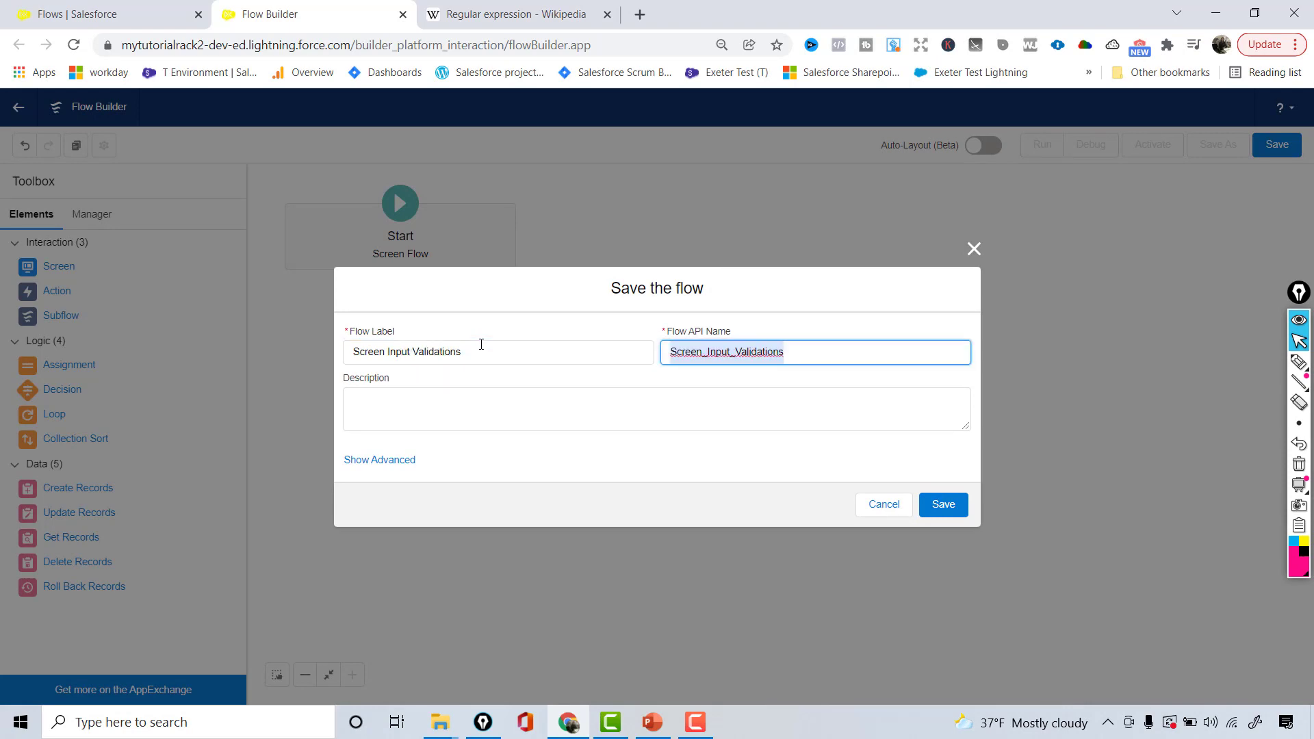
{"action": "left_click", "coordinate": [938, 505]}
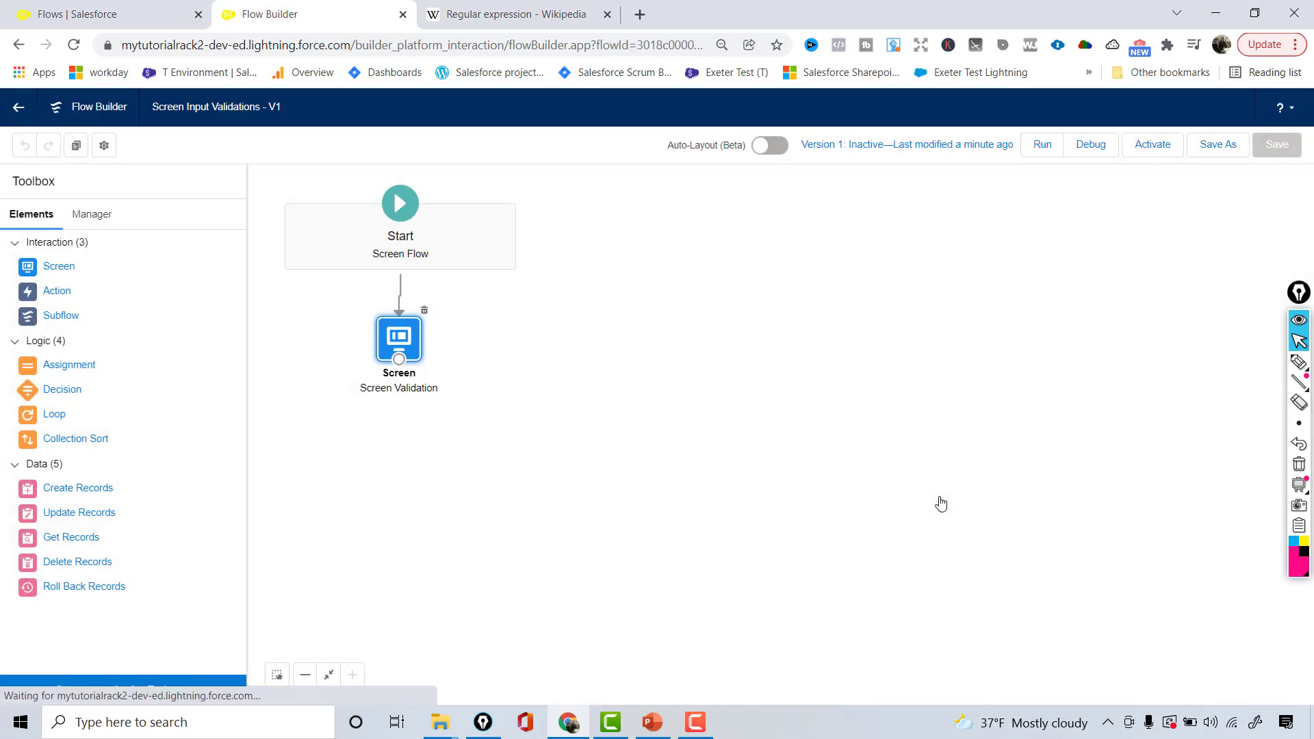
{"action": "left_click", "coordinate": [1045, 150]}
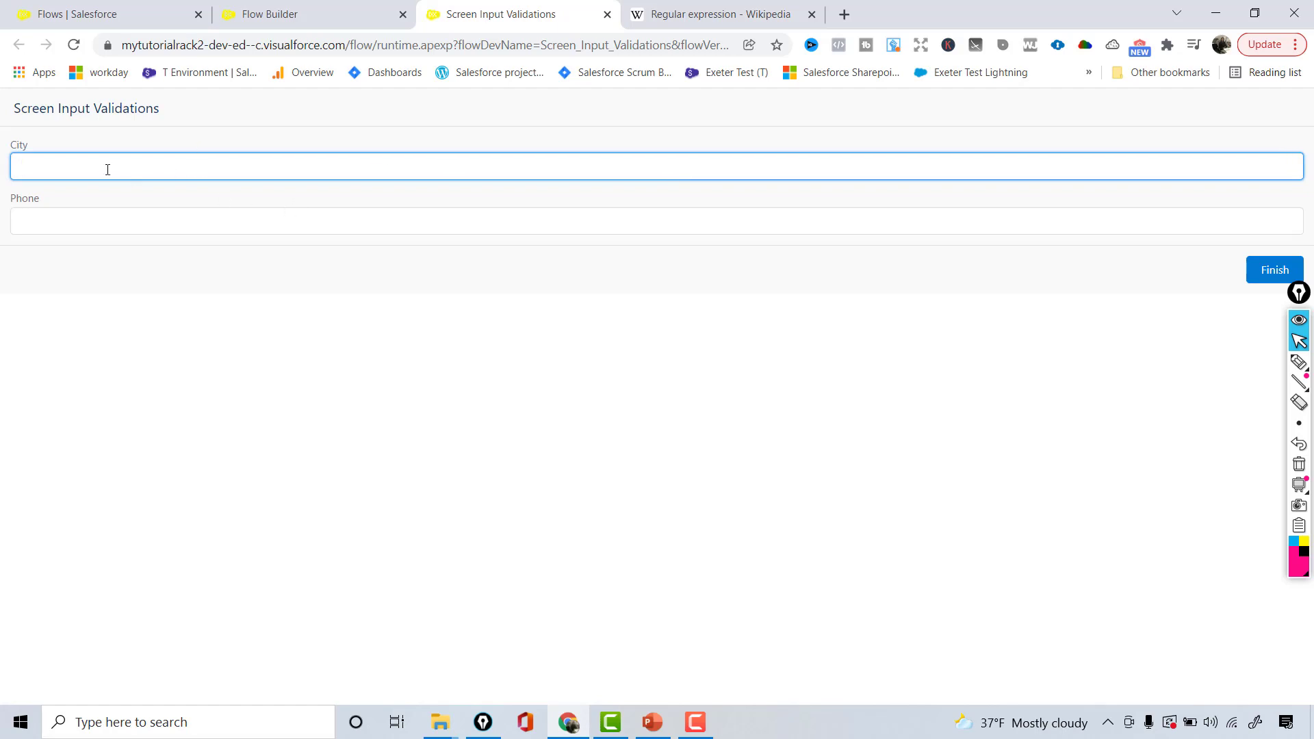
Submit City 1231 to trigger its error, then correct the City to Junn and finish to restart the form
{"action": "type", "text": "1231"}
{"action": "left_click", "coordinate": [1258, 270]}
{"action": "left_click_drag", "start_coordinate": [18, 192], "coordinate": [2, 156]}
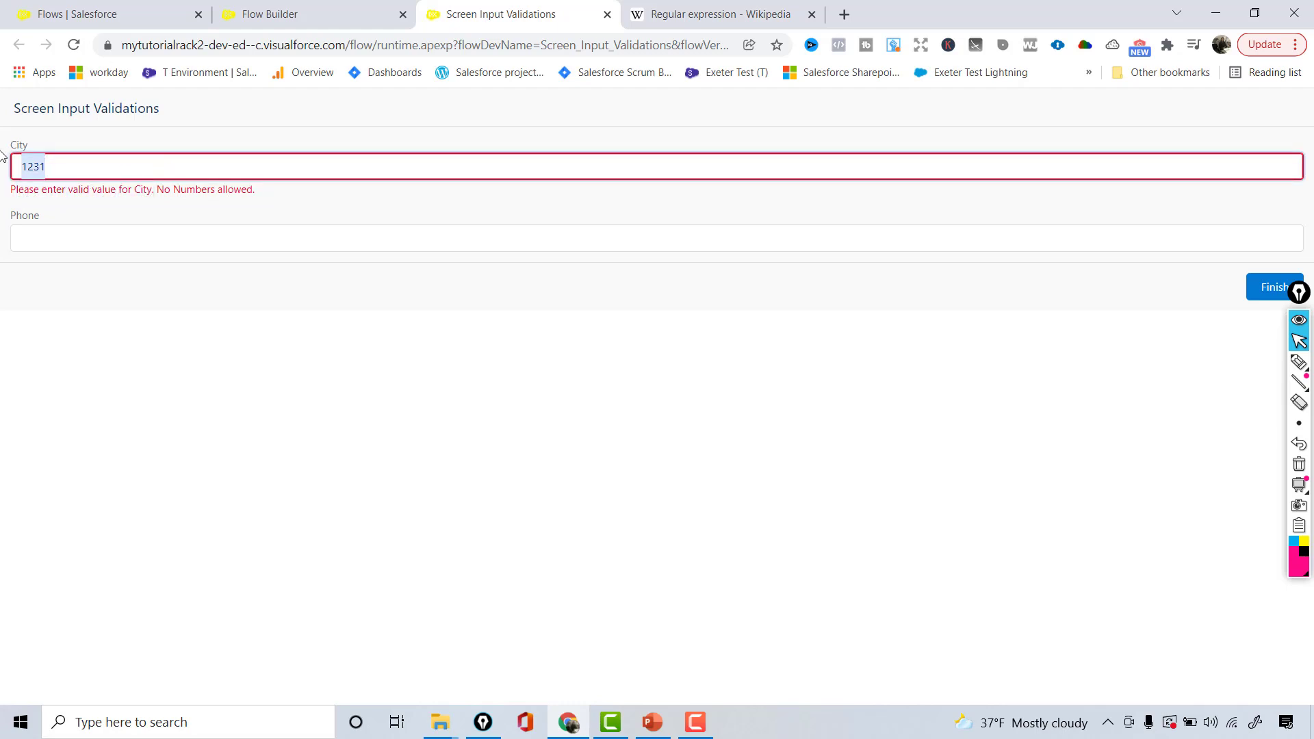
{"action": "key", "text": "BackSpace"}
{"action": "type", "text": "Junn"}
{"action": "left_click", "coordinate": [53, 229]}
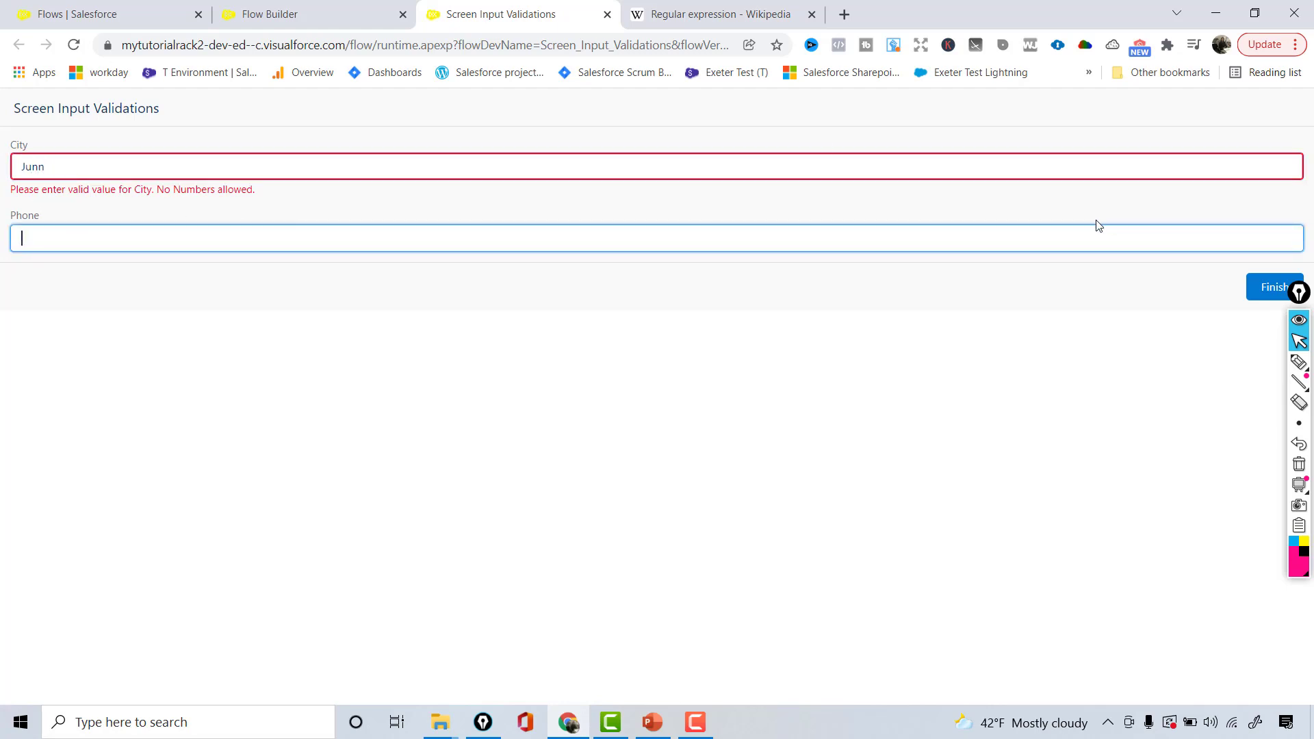
{"action": "left_click", "coordinate": [1274, 295]}
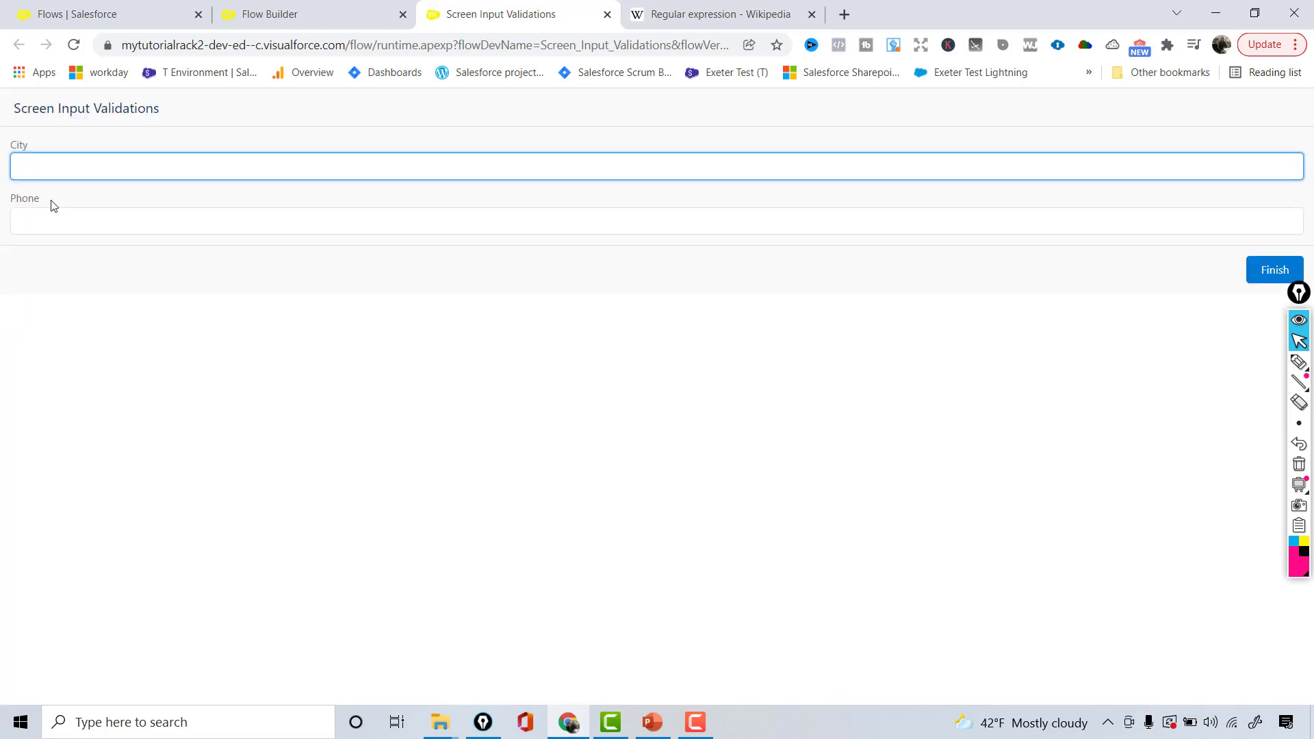
Submit City Junn with Phone qweqeqeqe to show the Phone pattern error
{"action": "type", "text": "Junn"}
{"action": "key", "text": "Tab"}
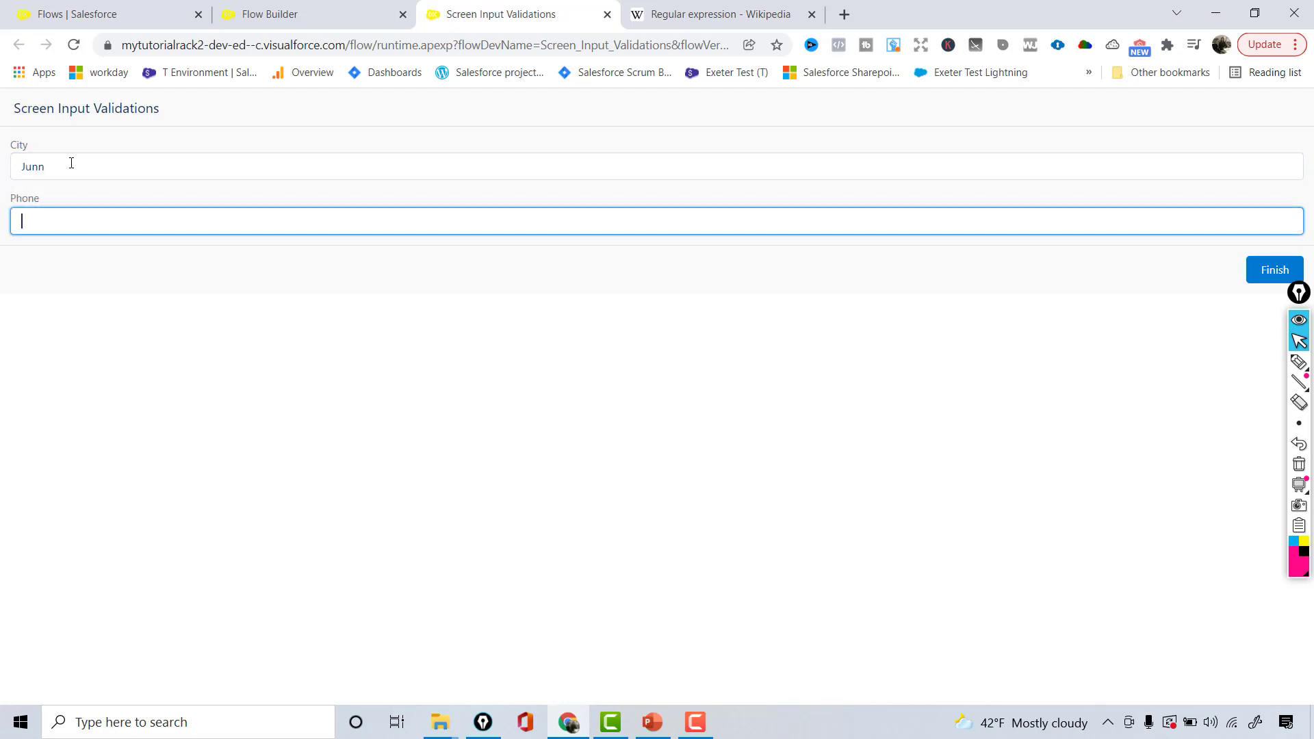
{"action": "type", "text": "qweqeqeqe"}
{"action": "left_click", "coordinate": [1275, 270]}
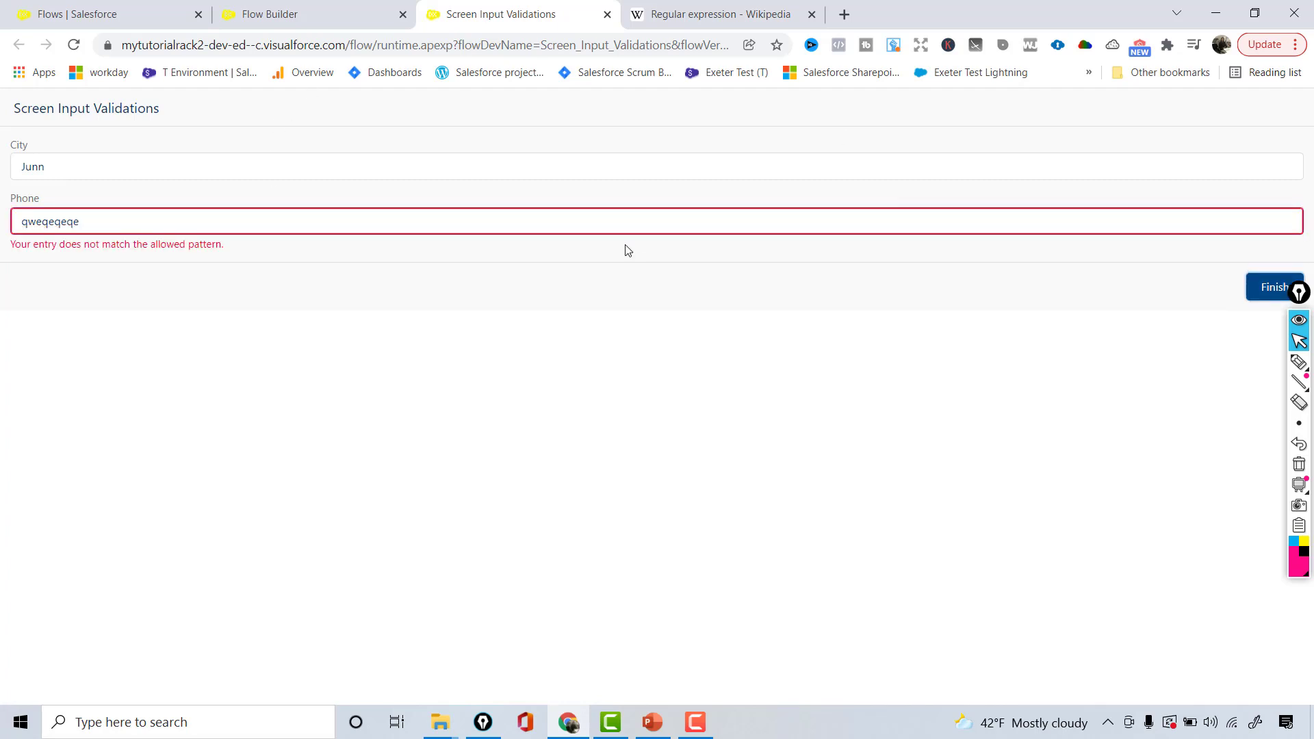
{"action": "mouse_move", "coordinate": [228, 250]}
{"action": "left_mouse_down"}
{"action": "mouse_move", "coordinate": [10, 253]}
{"action": "mouse_move", "coordinate": [223, 250]}
{"action": "left_mouse_up"}
{"action": "key", "text": "shift+Tab"}
{"action": "left_click_drag", "start_coordinate": [18, 238], "coordinate": [243, 271]}
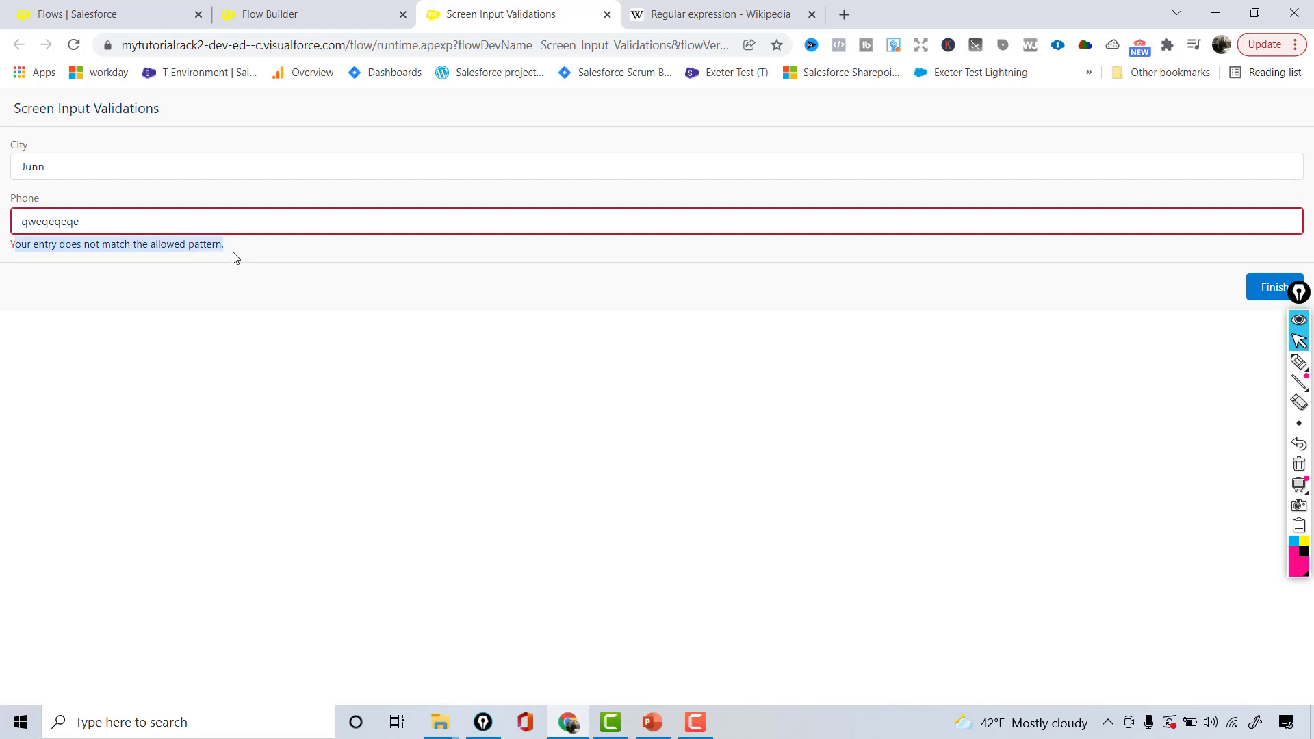
{"action": "double_click", "coordinate": [29, 218]}
{"action": "type", "text": "1234567"}
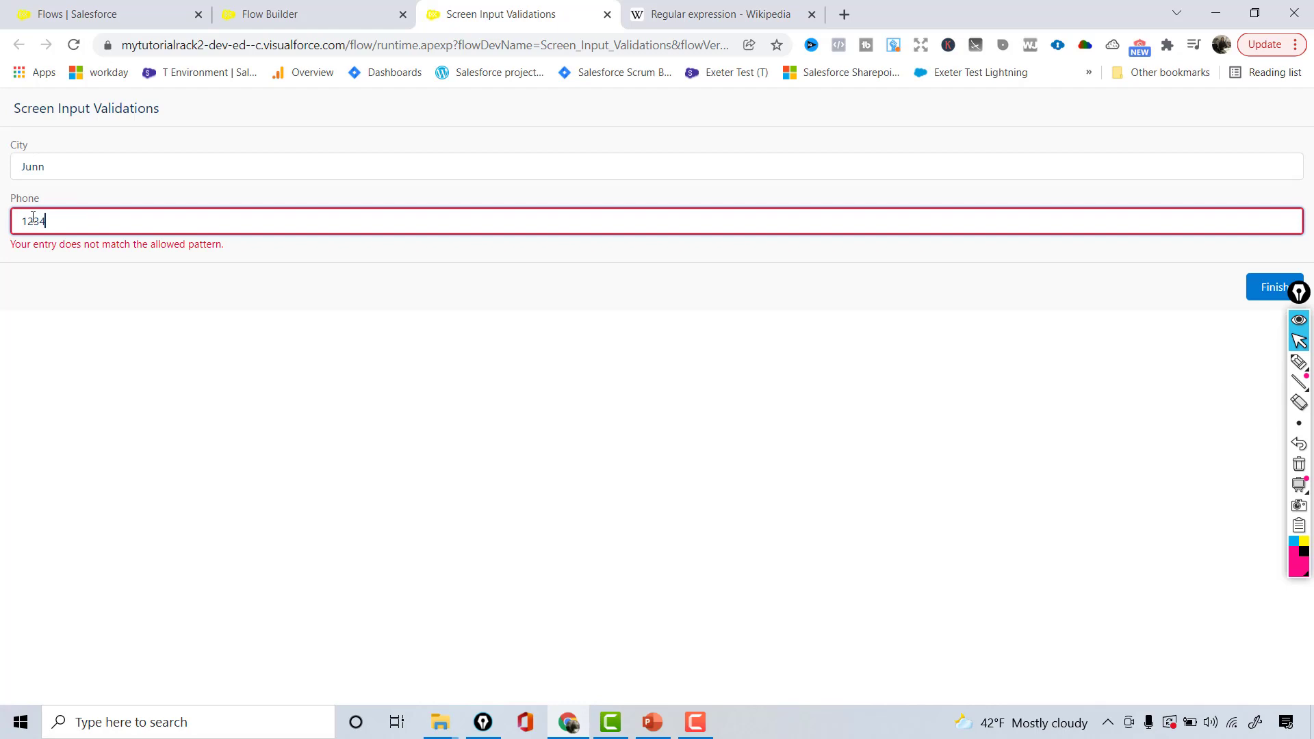
{"action": "left_click", "coordinate": [1267, 289]}
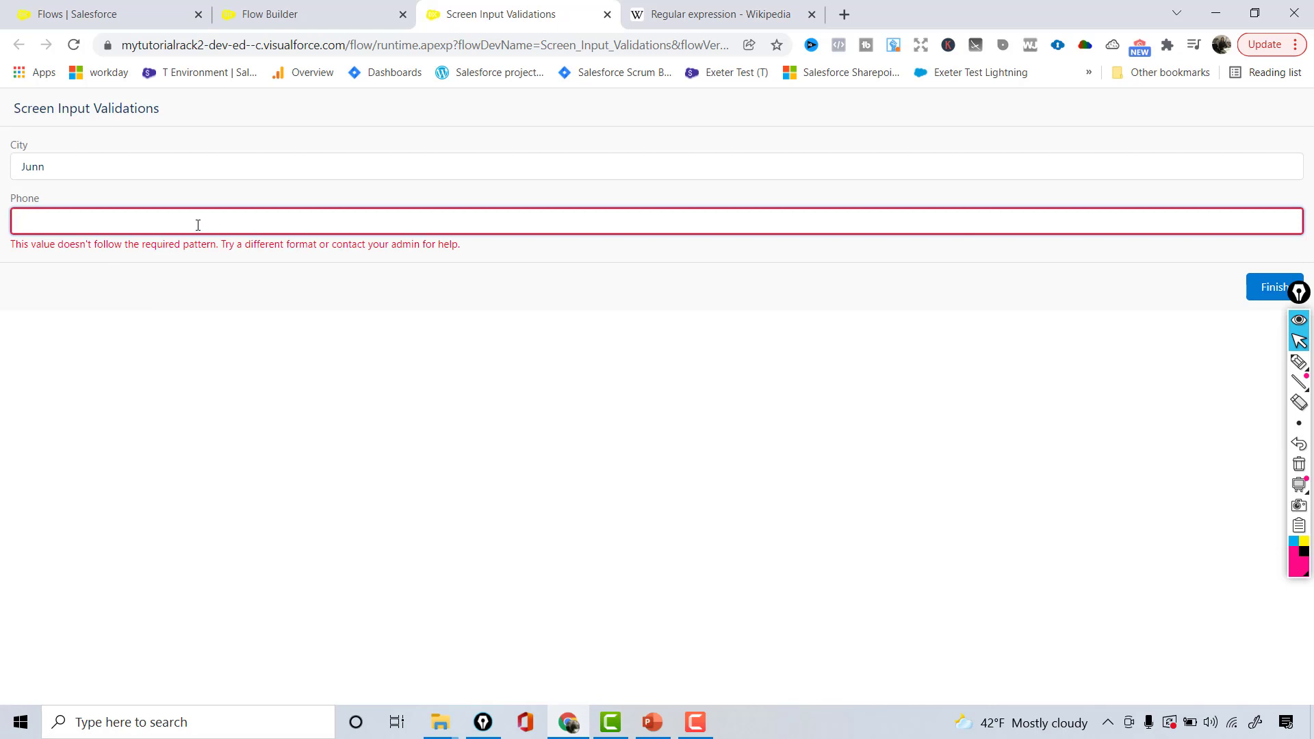
{"action": "type", "text": "4567890000"}
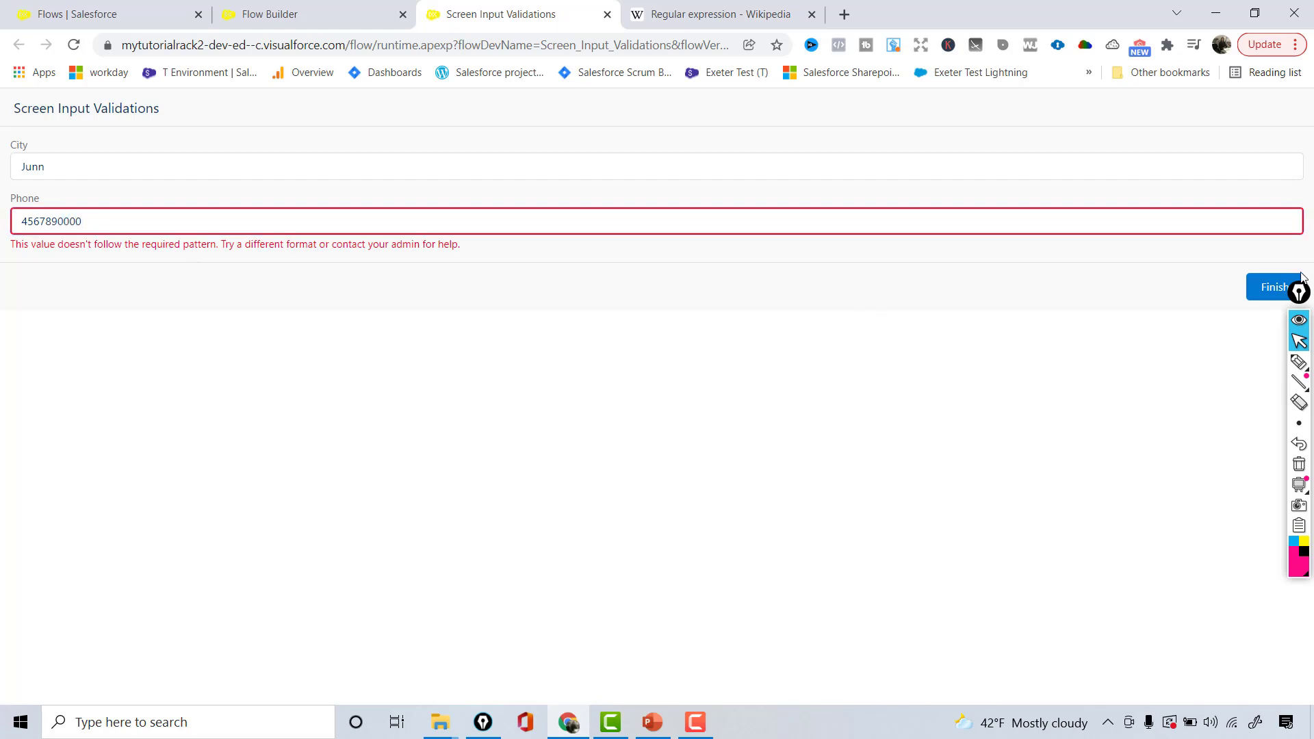
{"action": "left_click", "coordinate": [1263, 291]}
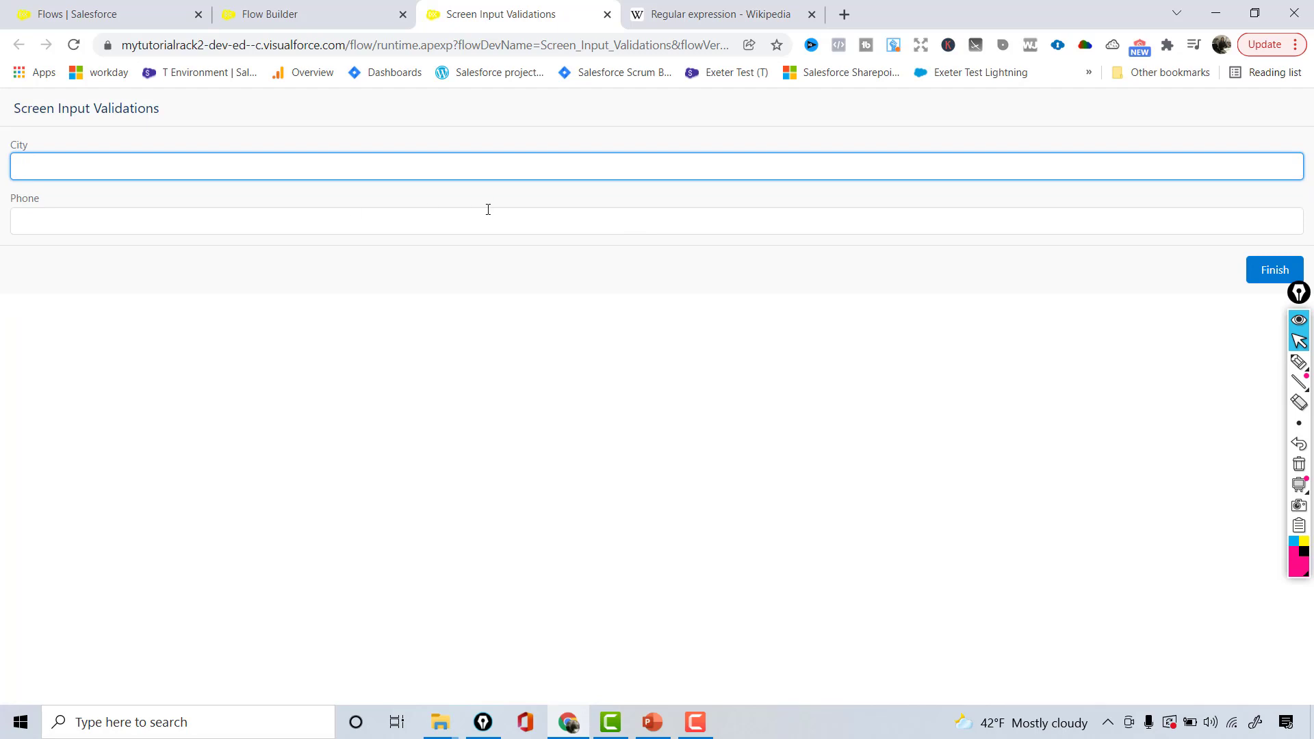
Enter City Dallas12 and Phone 345567888, then submit to trigger the Phone pattern error
{"action": "left_click", "coordinate": [539, 163]}
{"action": "type", "text": "Junne12"}
{"action": "key", "text": "ctrl+a"}
{"action": "type", "text": "Dallas"}
{"action": "key", "text": "BackSpace"}
{"action": "type", "text": "12"}
{"action": "left_click", "coordinate": [60, 218]}
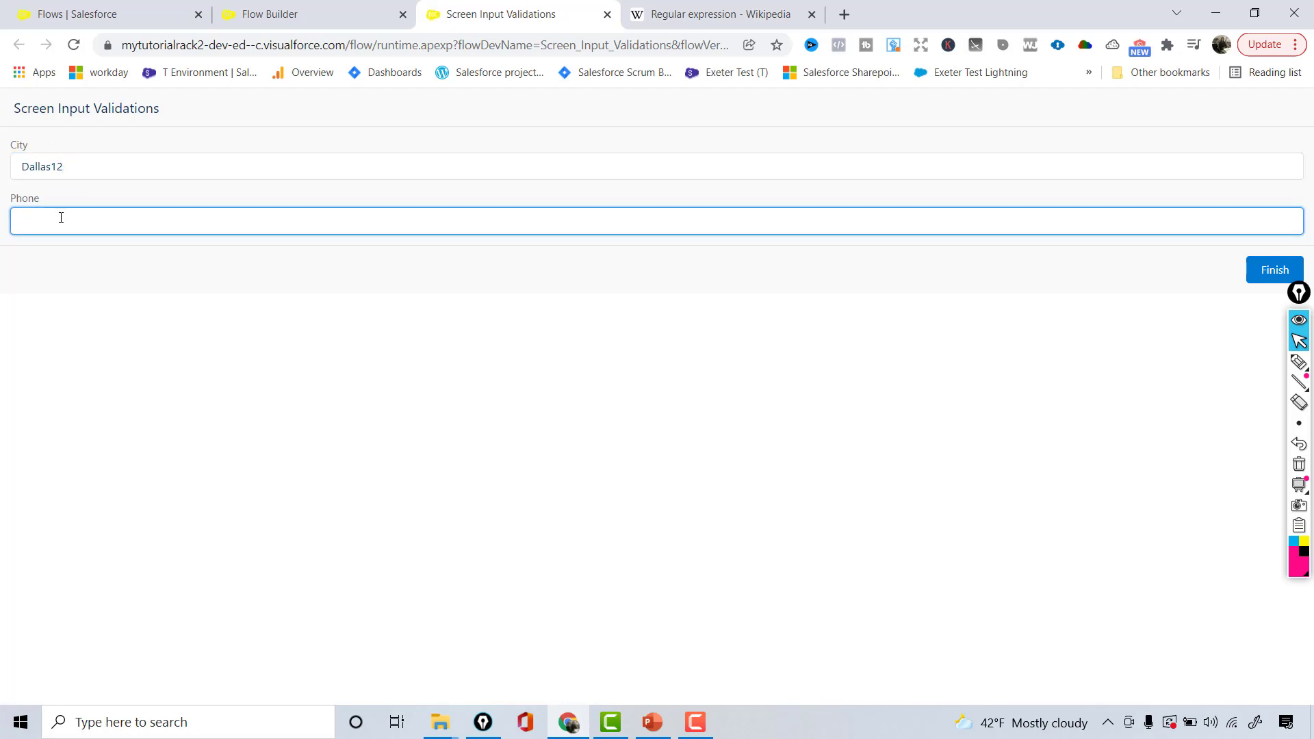
{"action": "type", "text": "345567888"}
{"action": "left_click_drag", "start_coordinate": [35, 223], "coordinate": [76, 223]}
{"action": "left_click", "coordinate": [1261, 272]}
Resubmit to surface the City no-numbers error for Dallas12
{"action": "left_click_drag", "start_coordinate": [41, 245], "coordinate": [240, 253]}
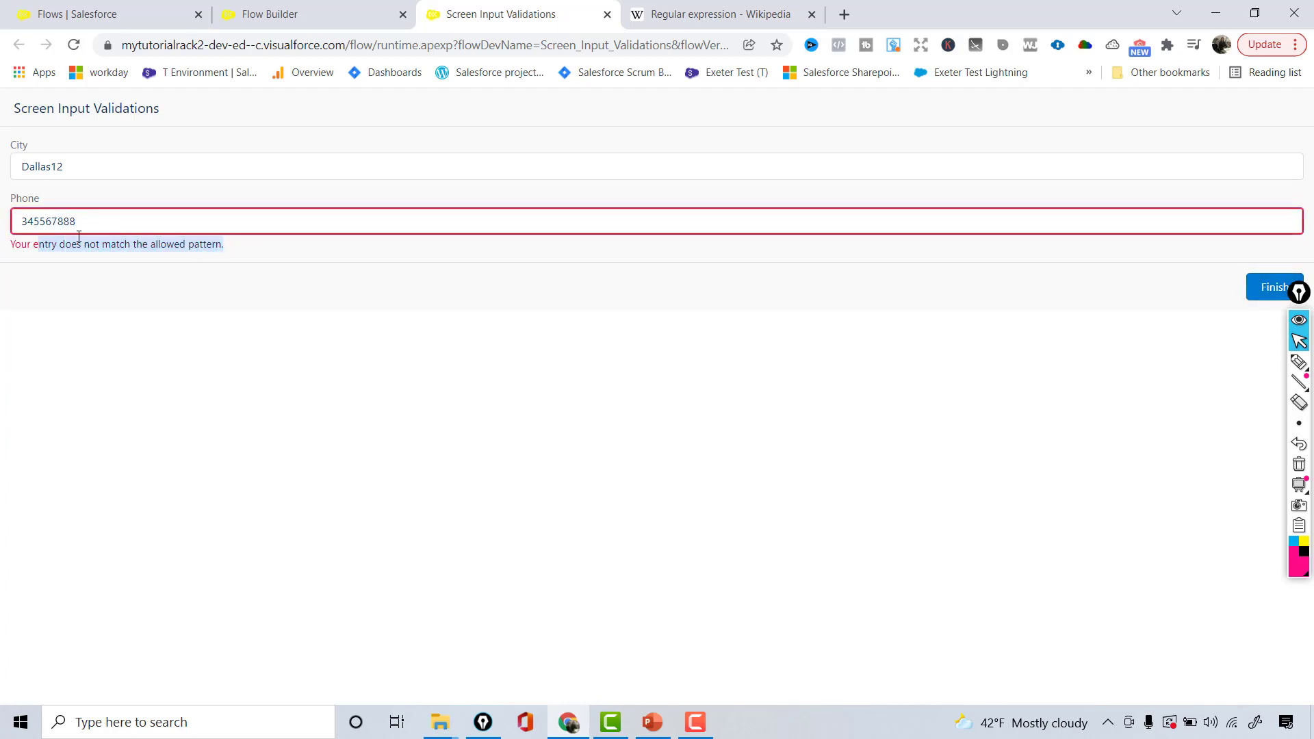
{"action": "left_click", "coordinate": [129, 160]}
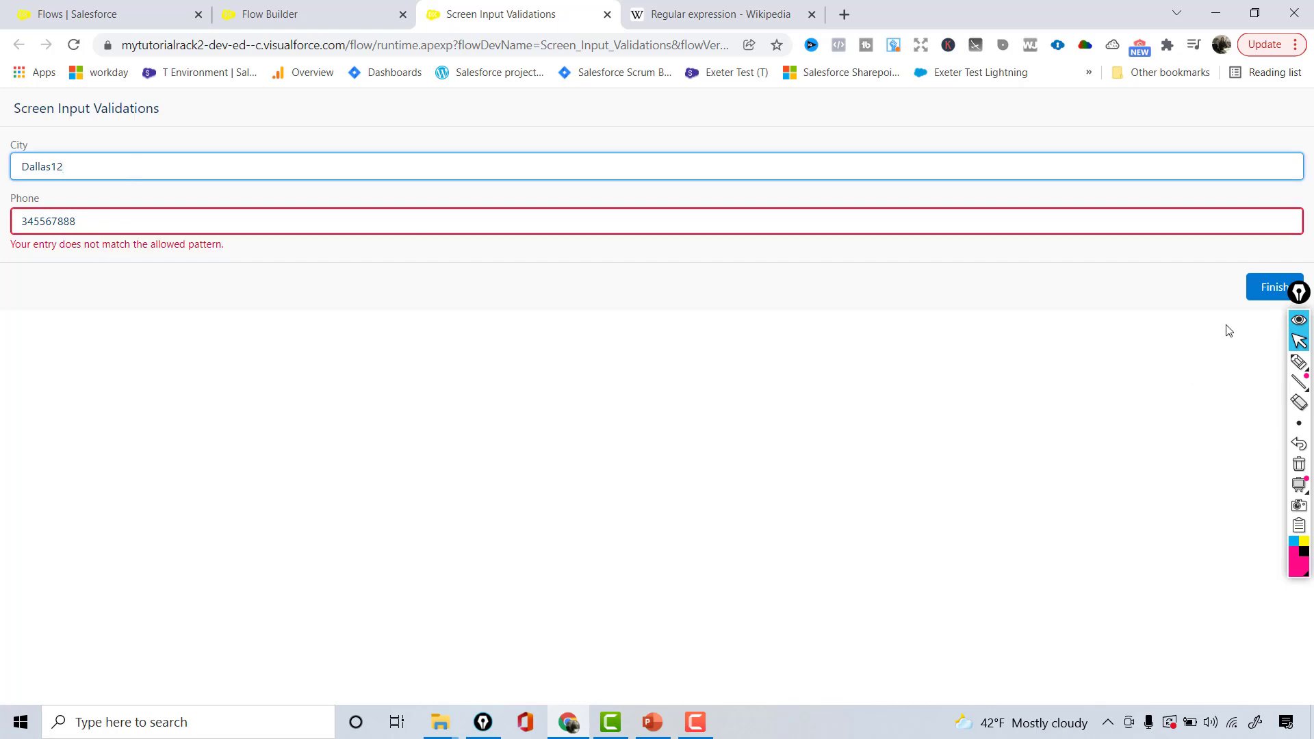
{"action": "left_click", "coordinate": [1259, 282]}
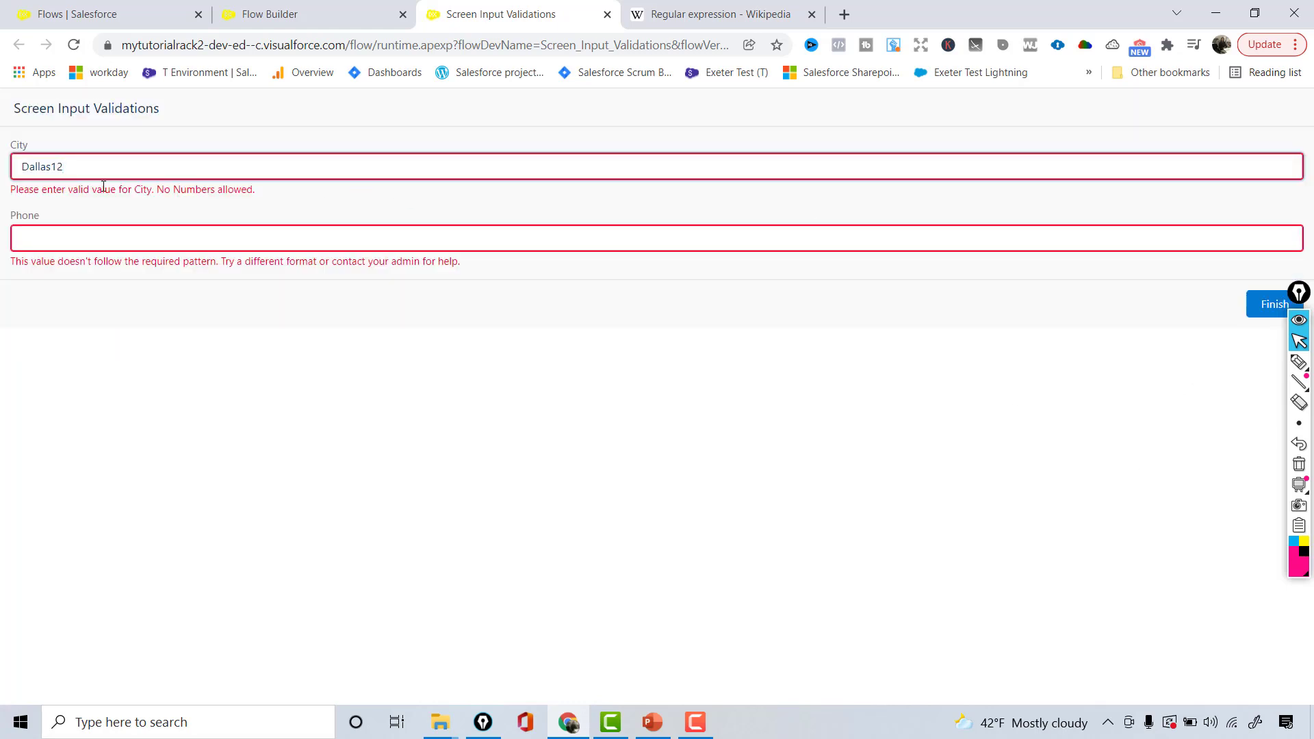
{"action": "left_click", "coordinate": [14, 201]}
{"action": "left_click_drag", "start_coordinate": [13, 201], "coordinate": [283, 202]}
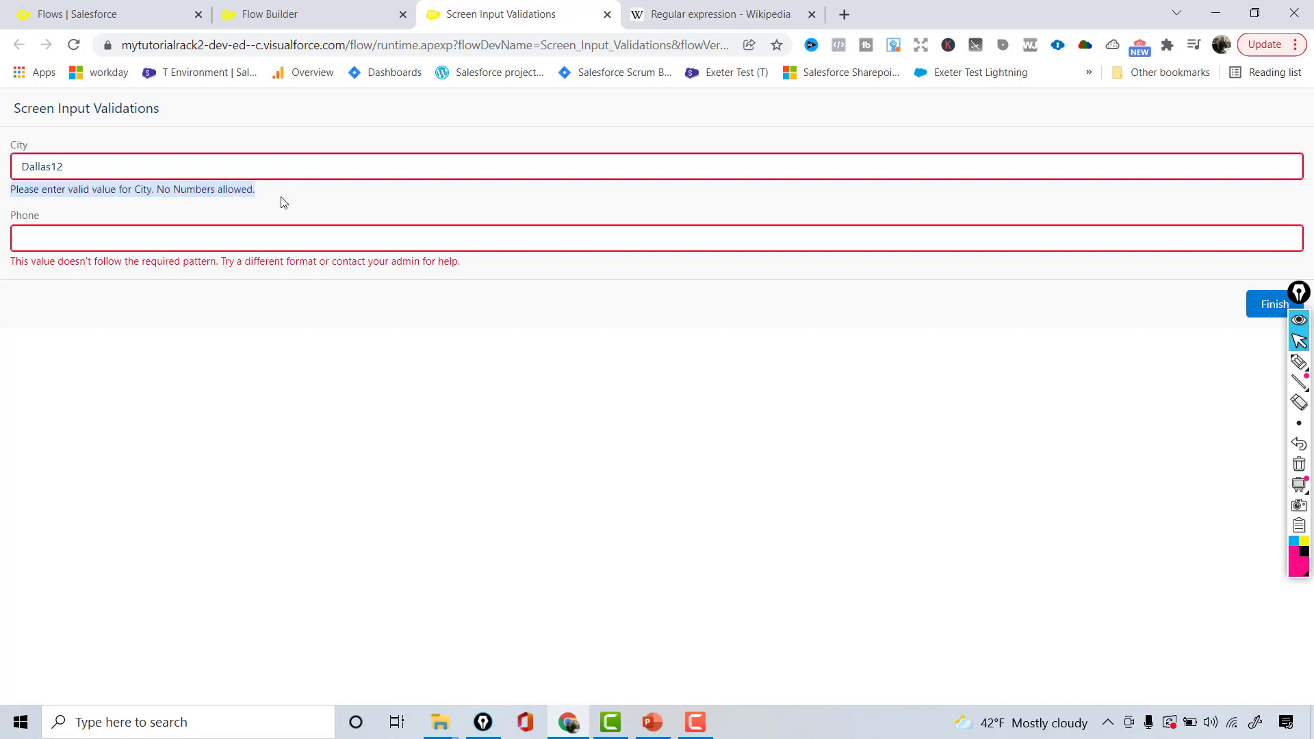
{"action": "left_click", "coordinate": [147, 166]}
{"action": "key", "text": "BackSpace"}
{"action": "left_click", "coordinate": [130, 242]}
{"action": "type", "text": "234"}
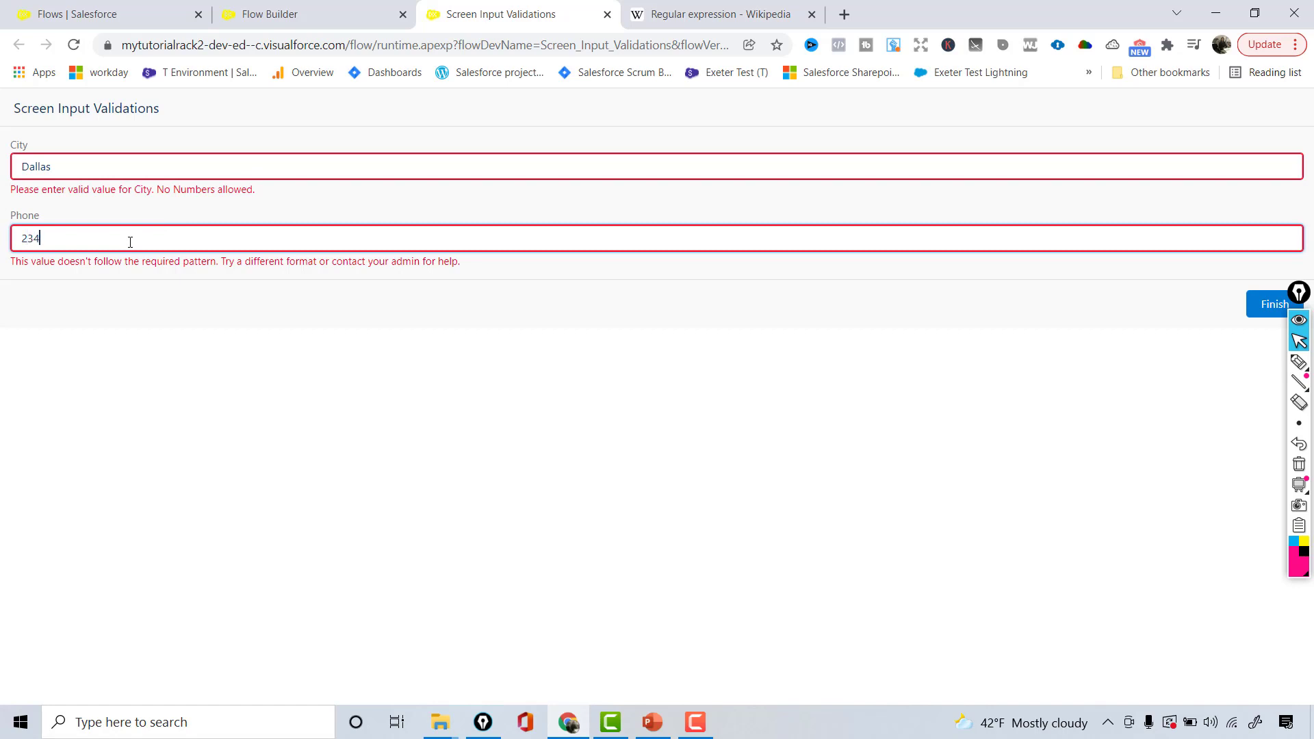
{"action": "type", "text": "5678909"}
{"action": "left_click_drag", "start_coordinate": [130, 239], "coordinate": [6, 228]}
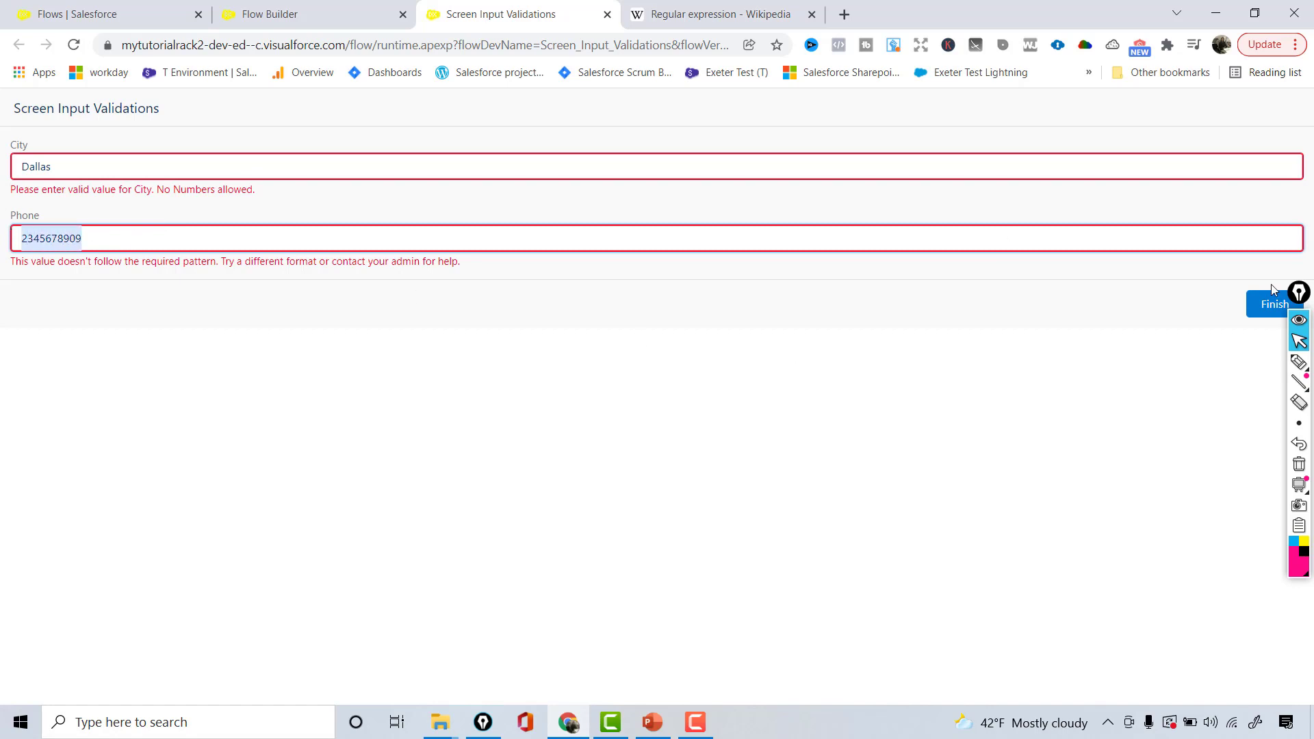
{"action": "left_click", "coordinate": [1264, 312]}
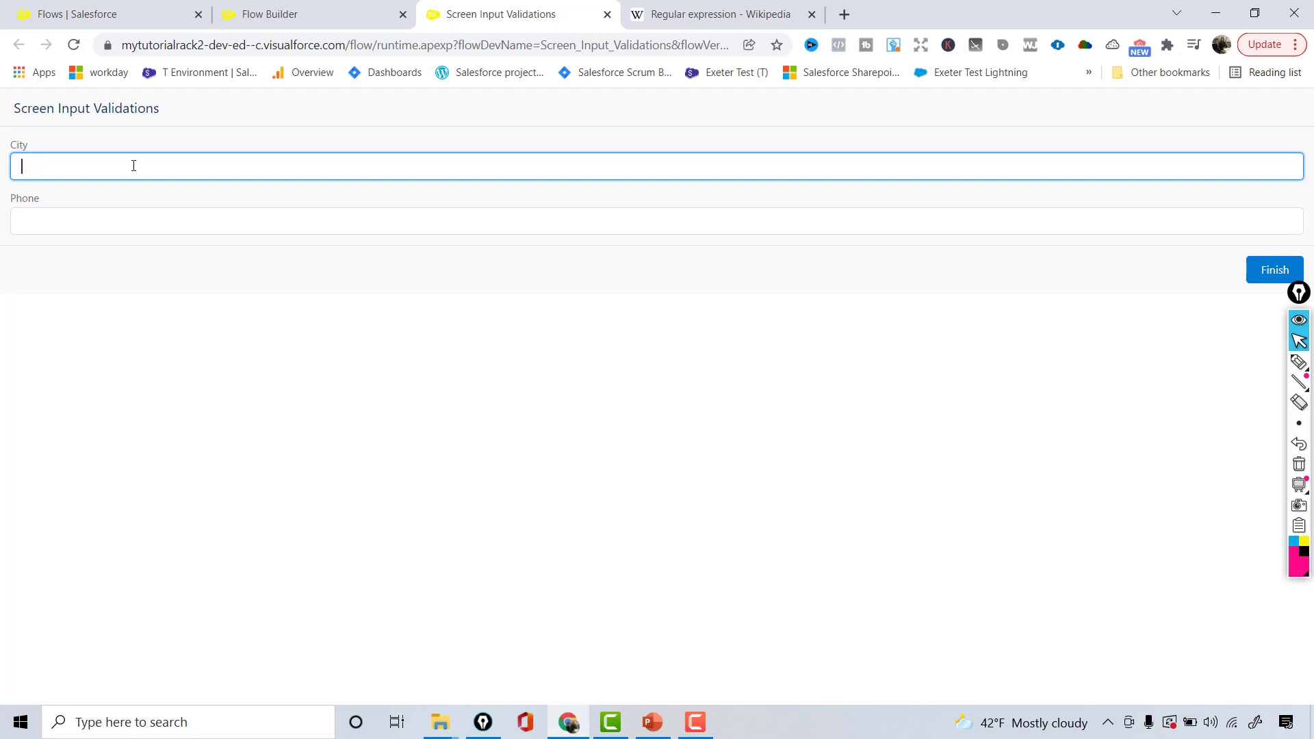
{"action": "type", "text": "Houston"}
{"action": "key", "text": "Tab"}
{"action": "type", "text": "5678901122"}
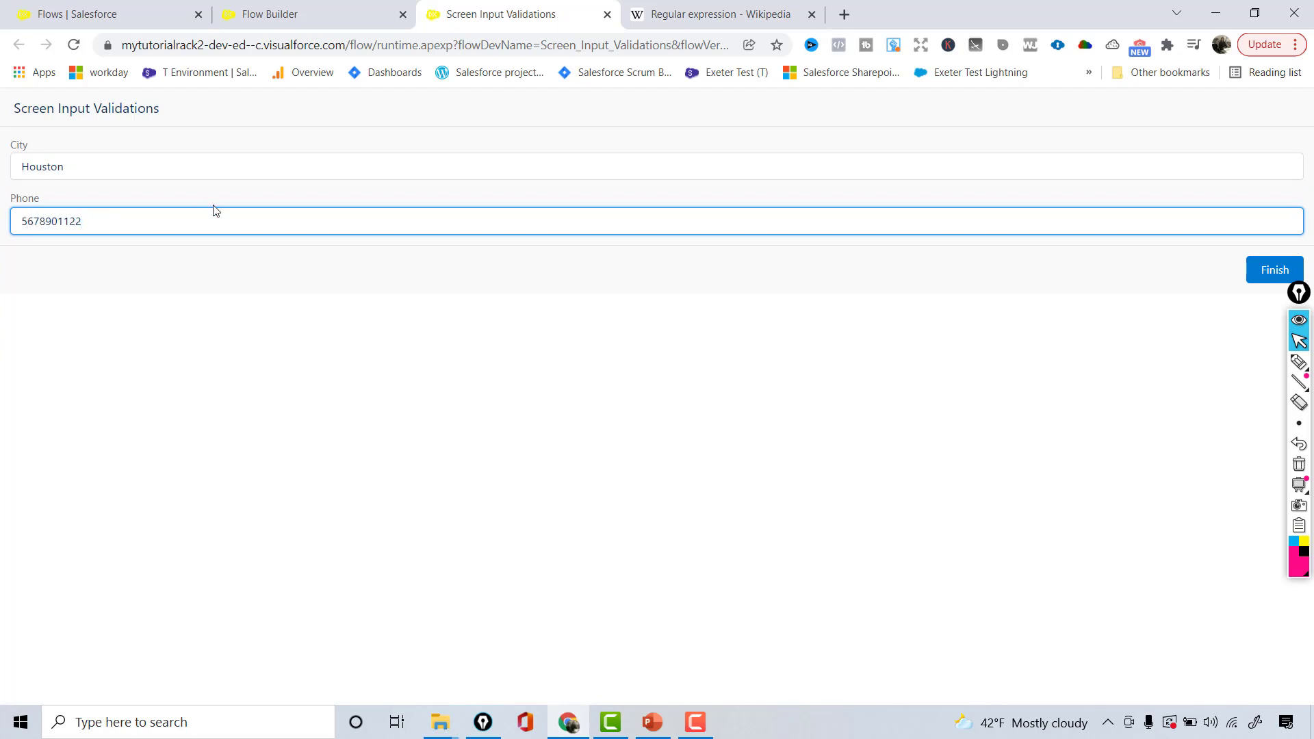
{"action": "left_click", "coordinate": [1268, 275]}
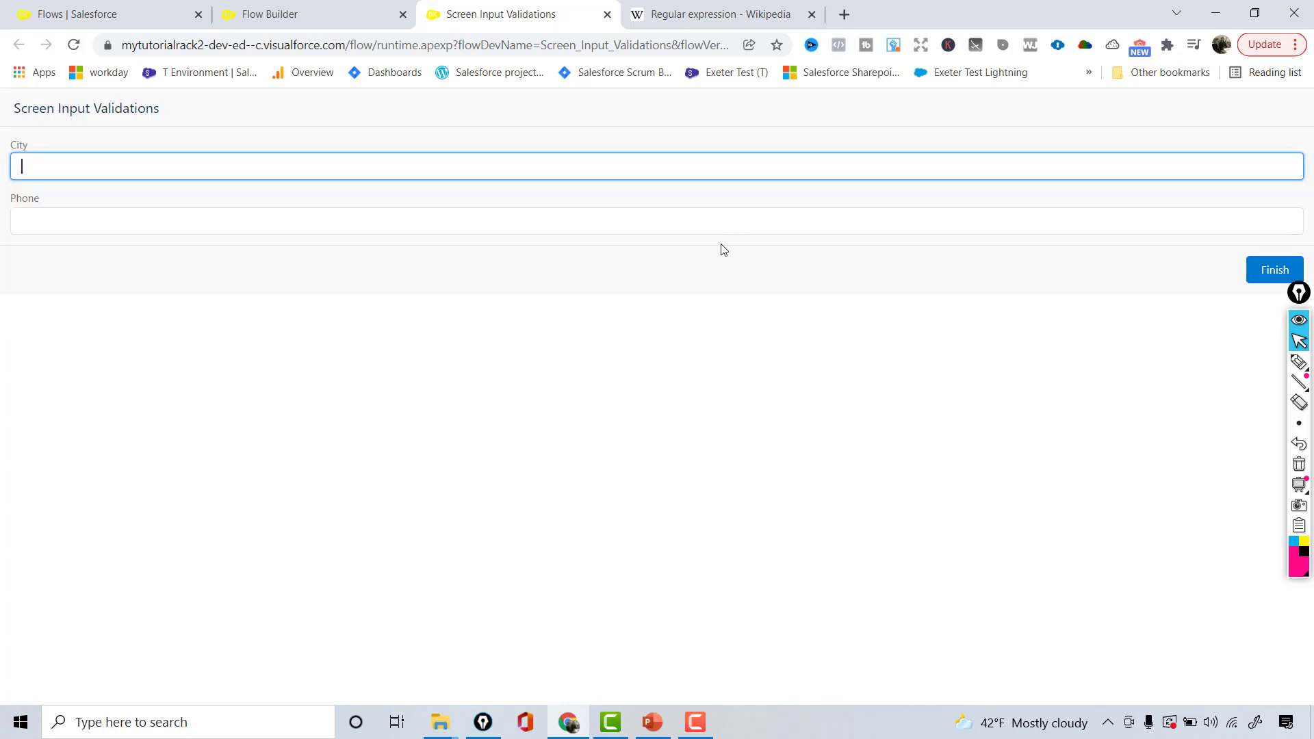
{"action": "left_click", "coordinate": [751, 174]}
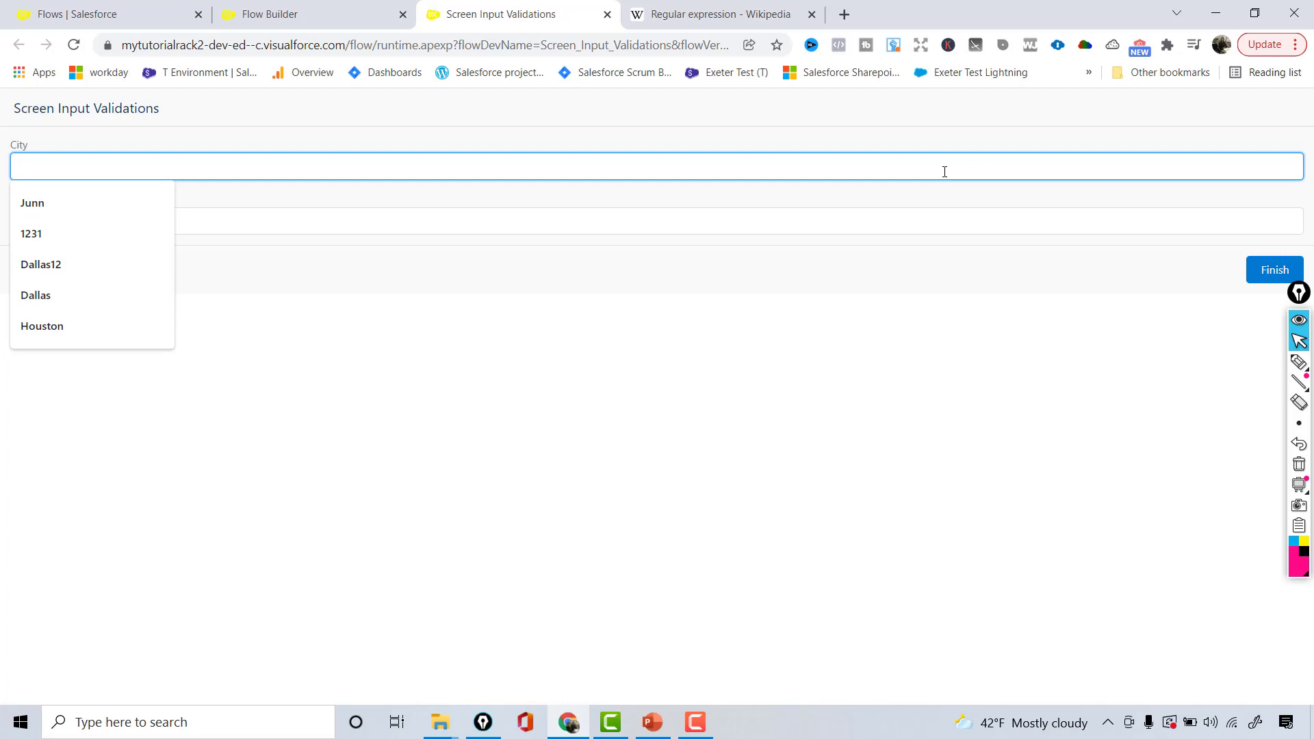
{"action": "type", "text": "New"}
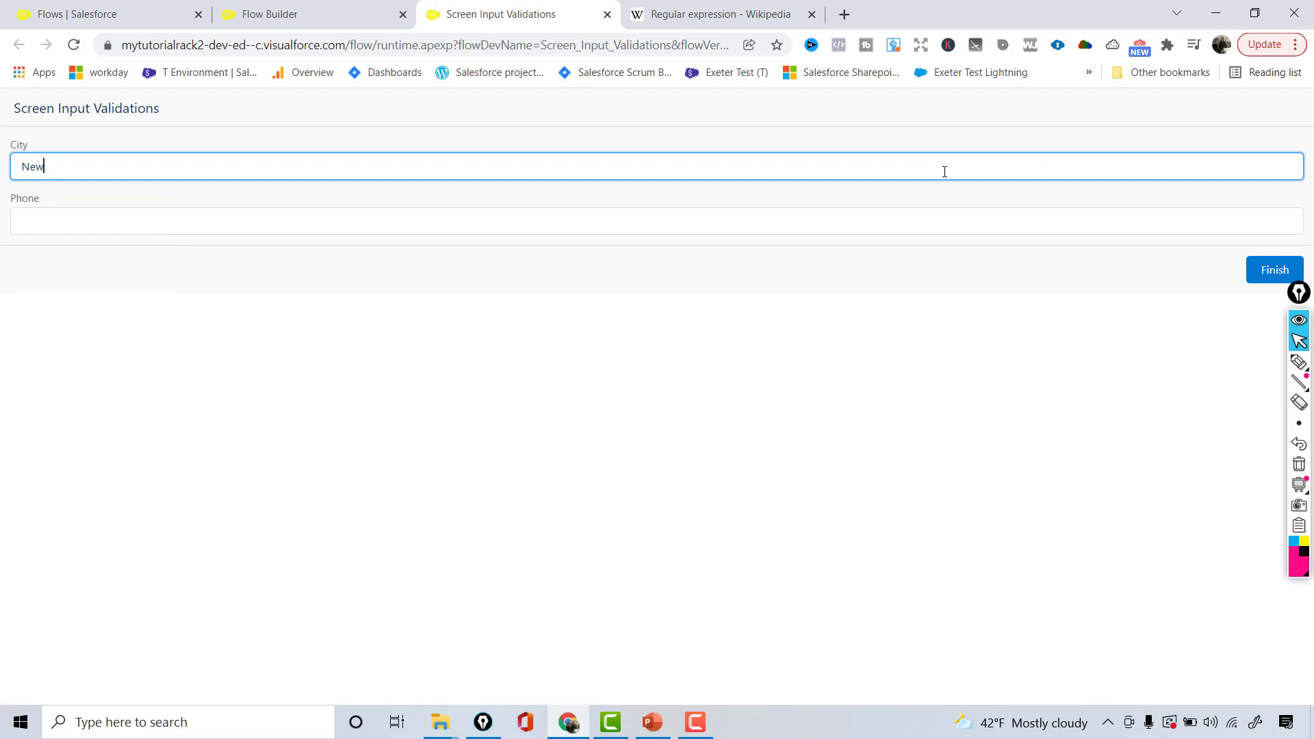
{"action": "type", "text": "York1"}
{"action": "left_click", "coordinate": [824, 215]}
{"action": "type", "text": "1234567777"}
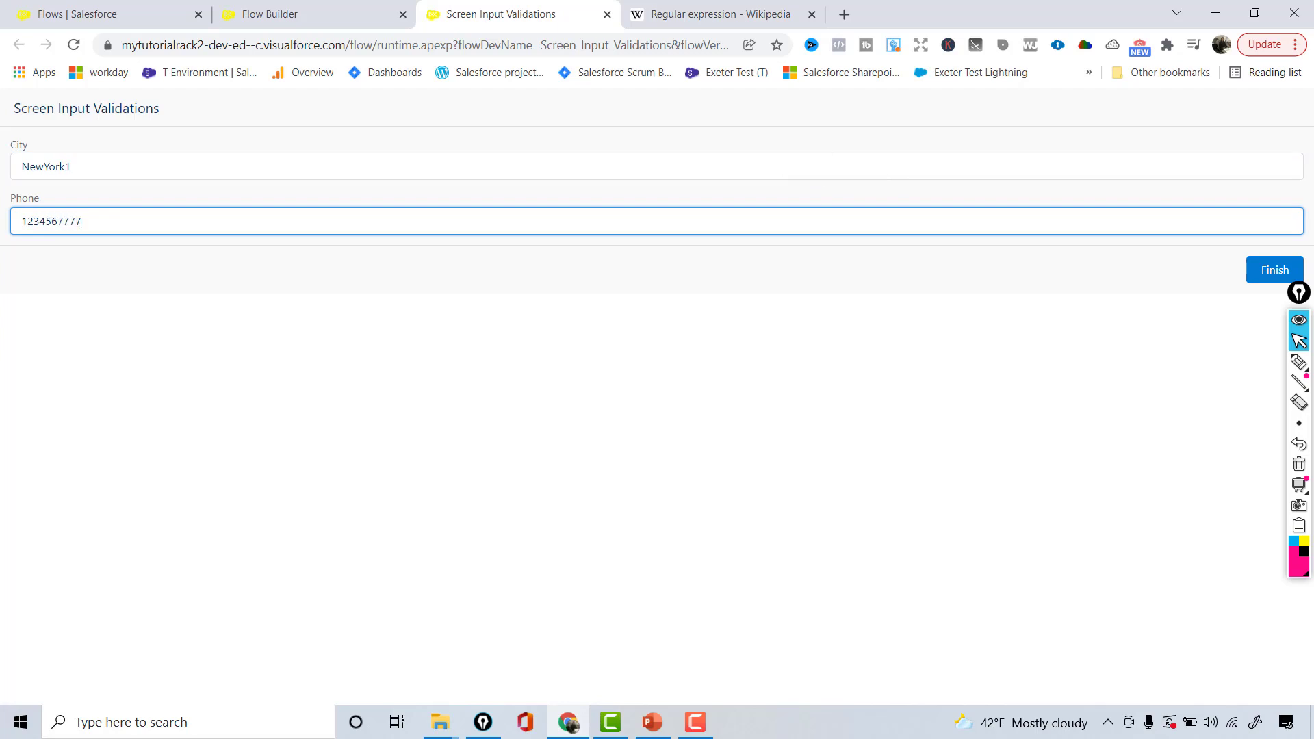
{"action": "left_click", "coordinate": [1274, 271]}
{"action": "left_click_drag", "start_coordinate": [13, 190], "coordinate": [241, 205]}
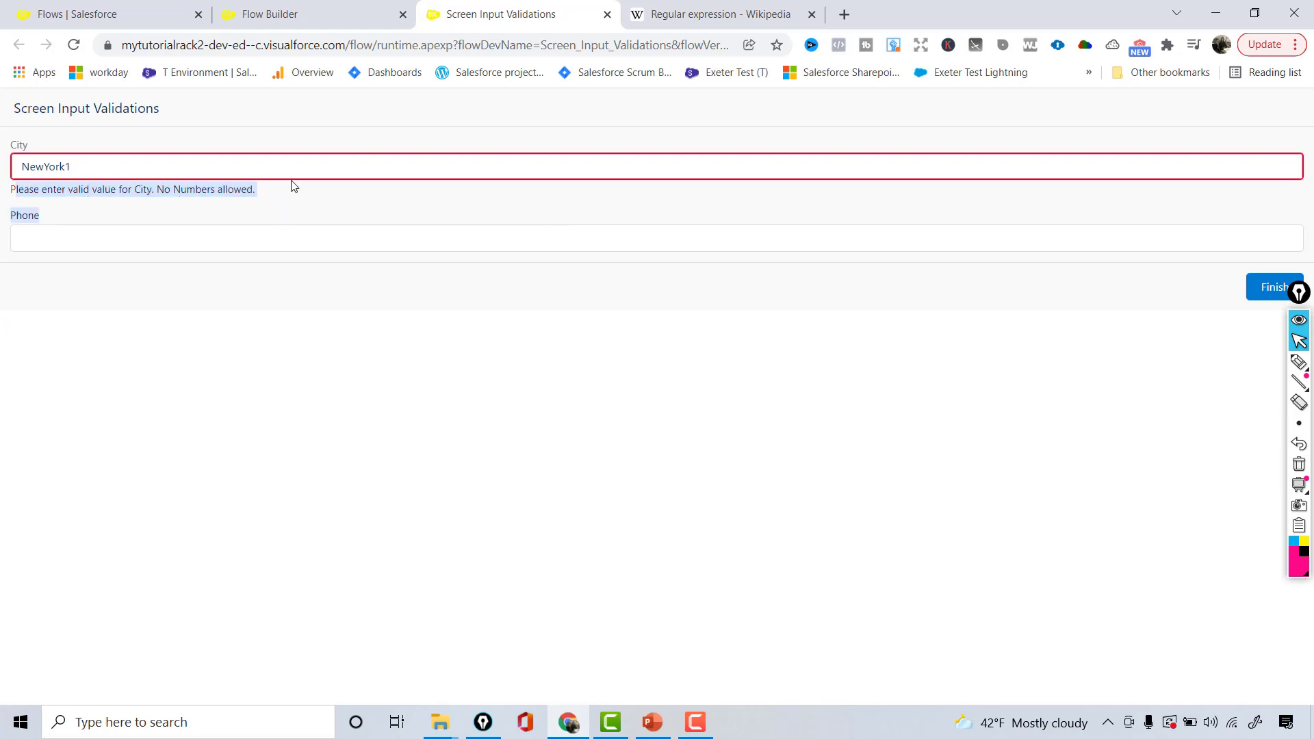
{"action": "left_click", "coordinate": [356, 8]}
{"action": "double_click", "coordinate": [399, 349]}
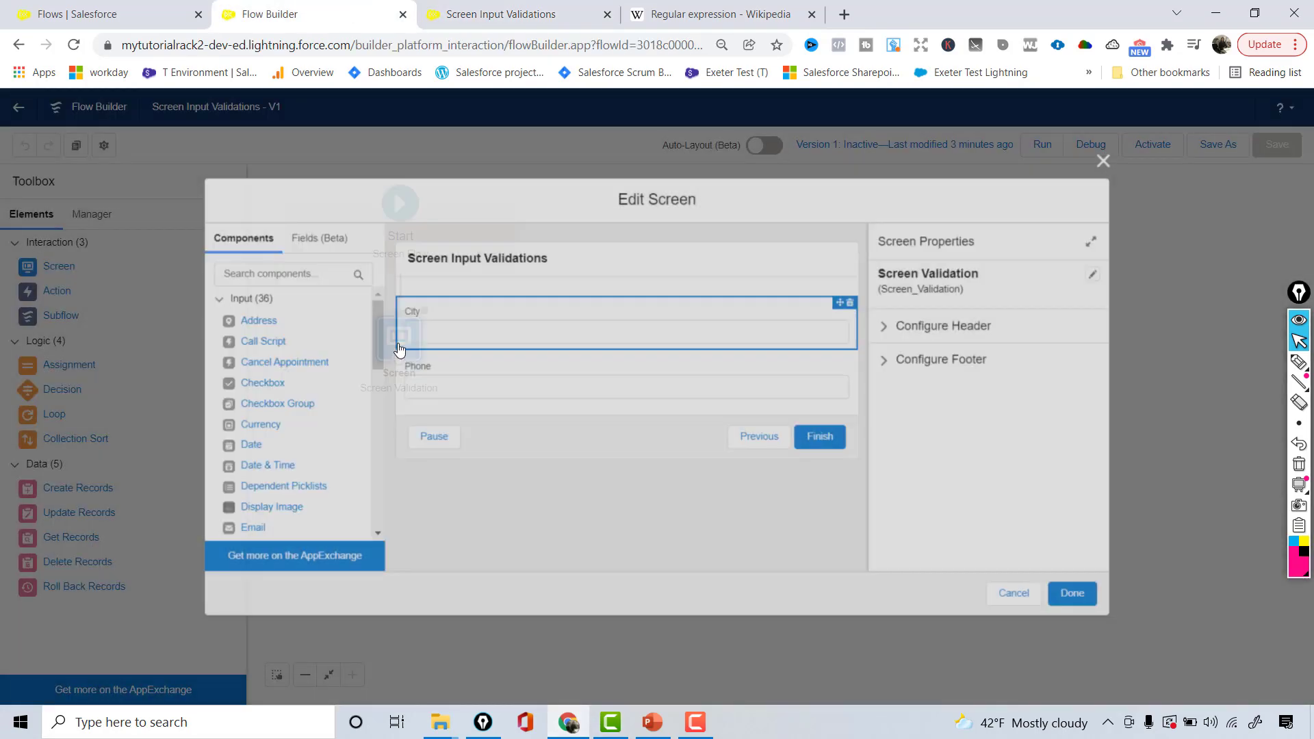
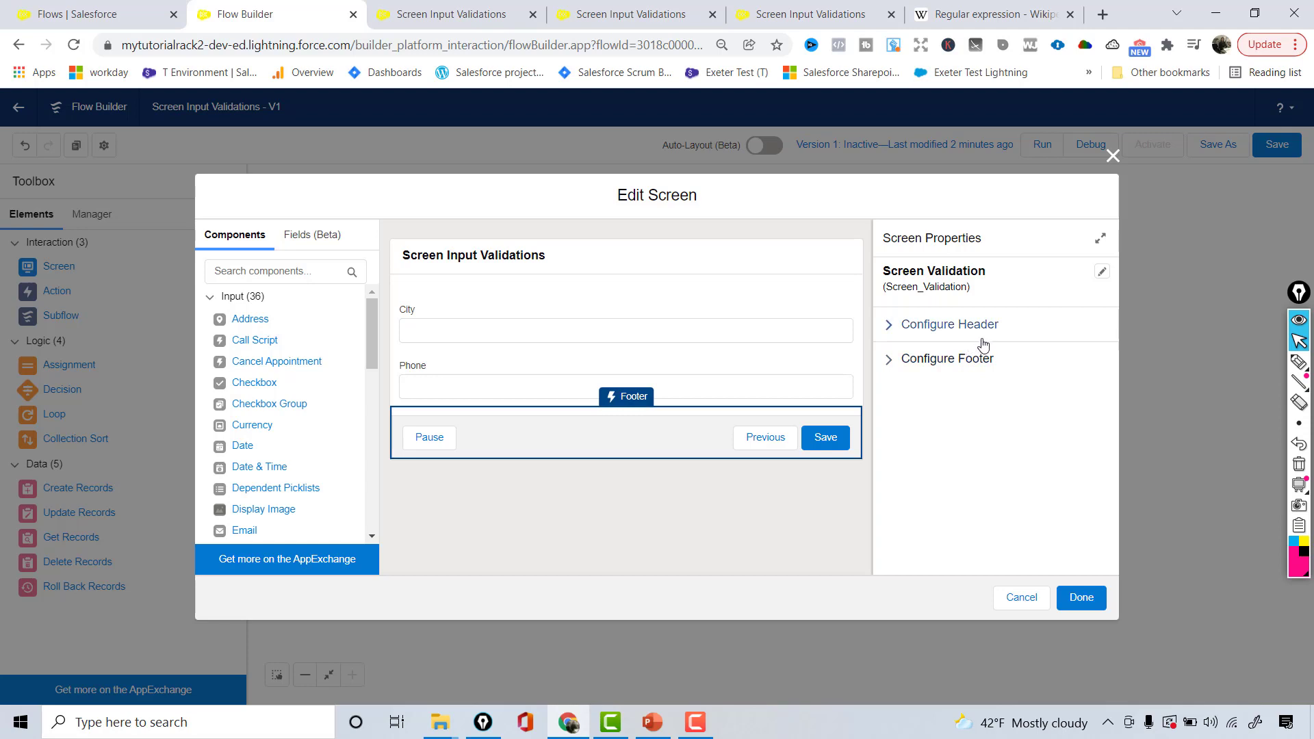
Uncheck Show Header under Configure Header on the Screen Validation screen
{"action": "left_click", "coordinate": [882, 331]}
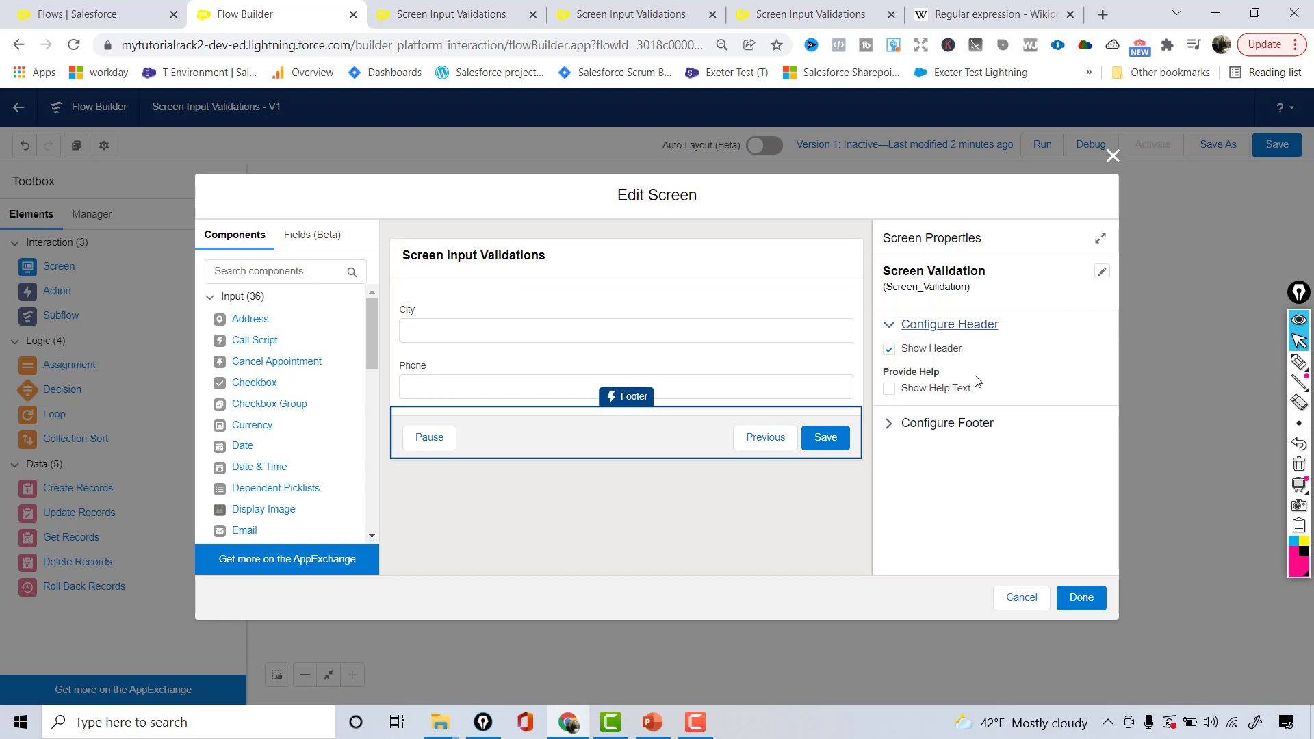
{"action": "left_click", "coordinate": [889, 349]}
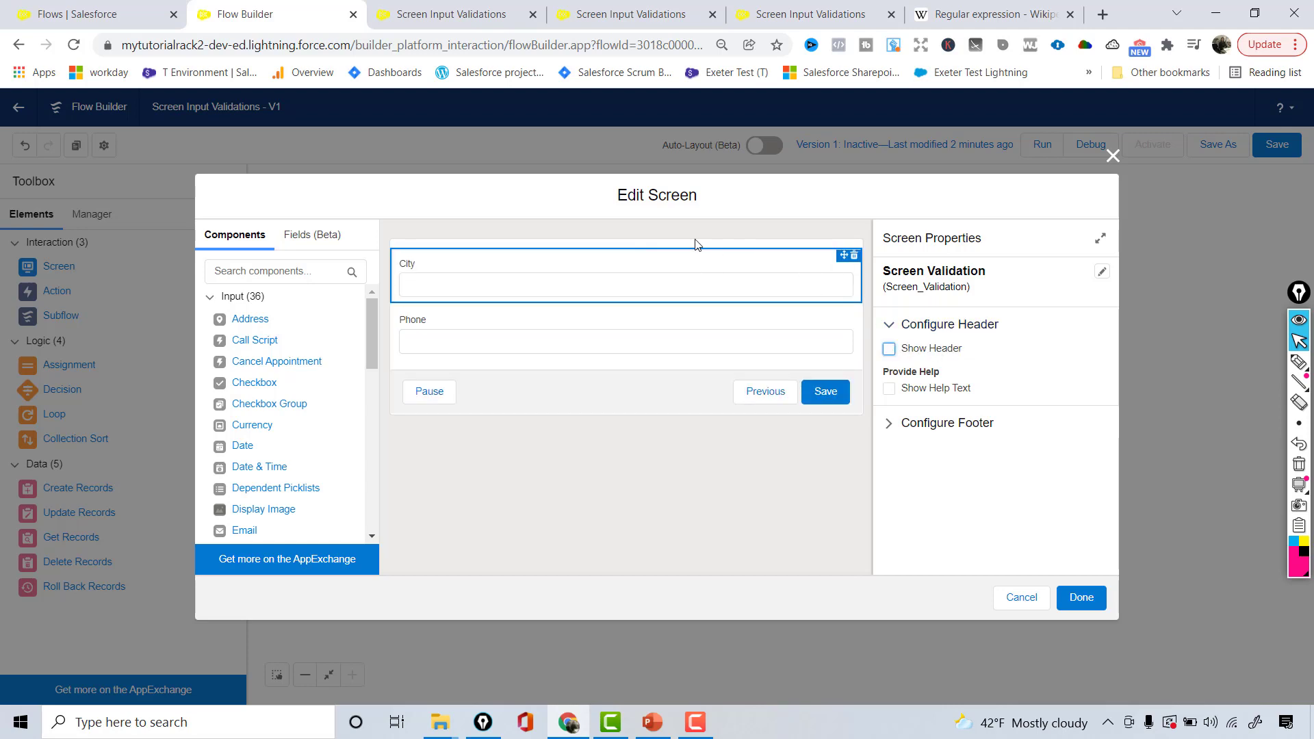
{"action": "left_click", "coordinate": [890, 350]}
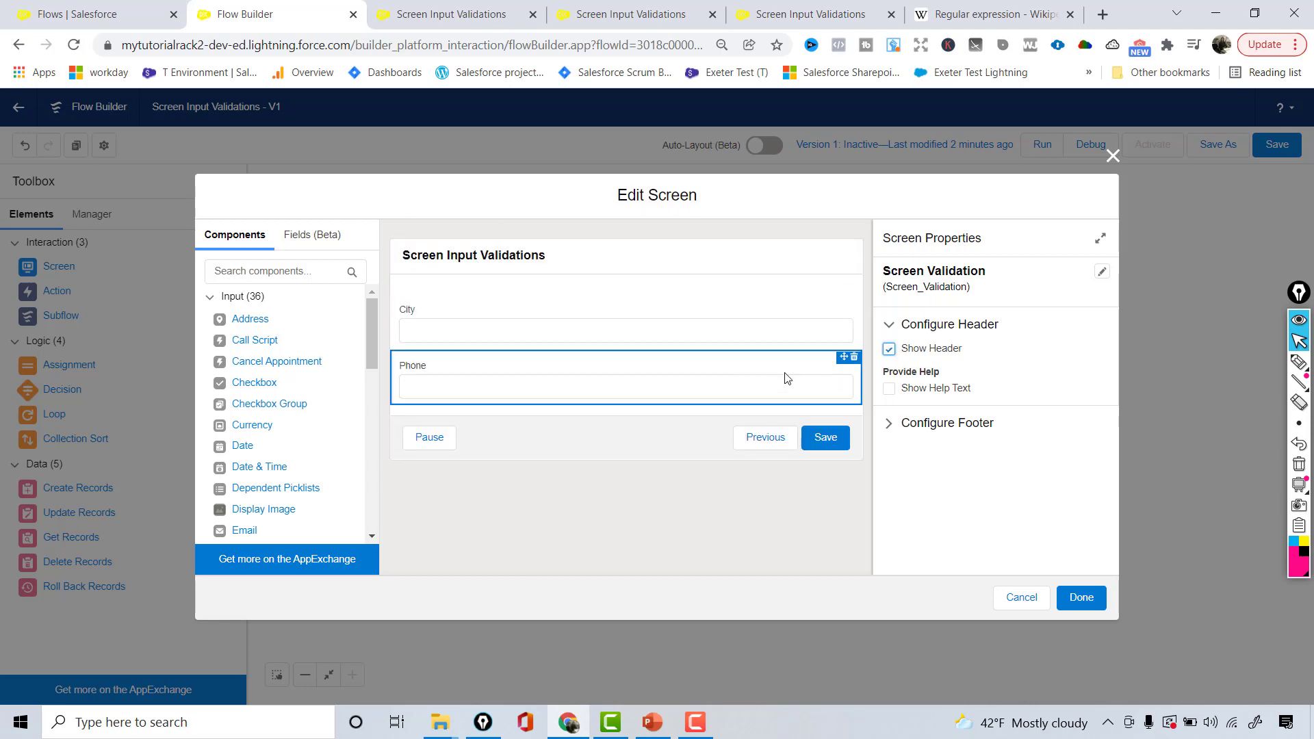
{"action": "left_click", "coordinate": [889, 350]}
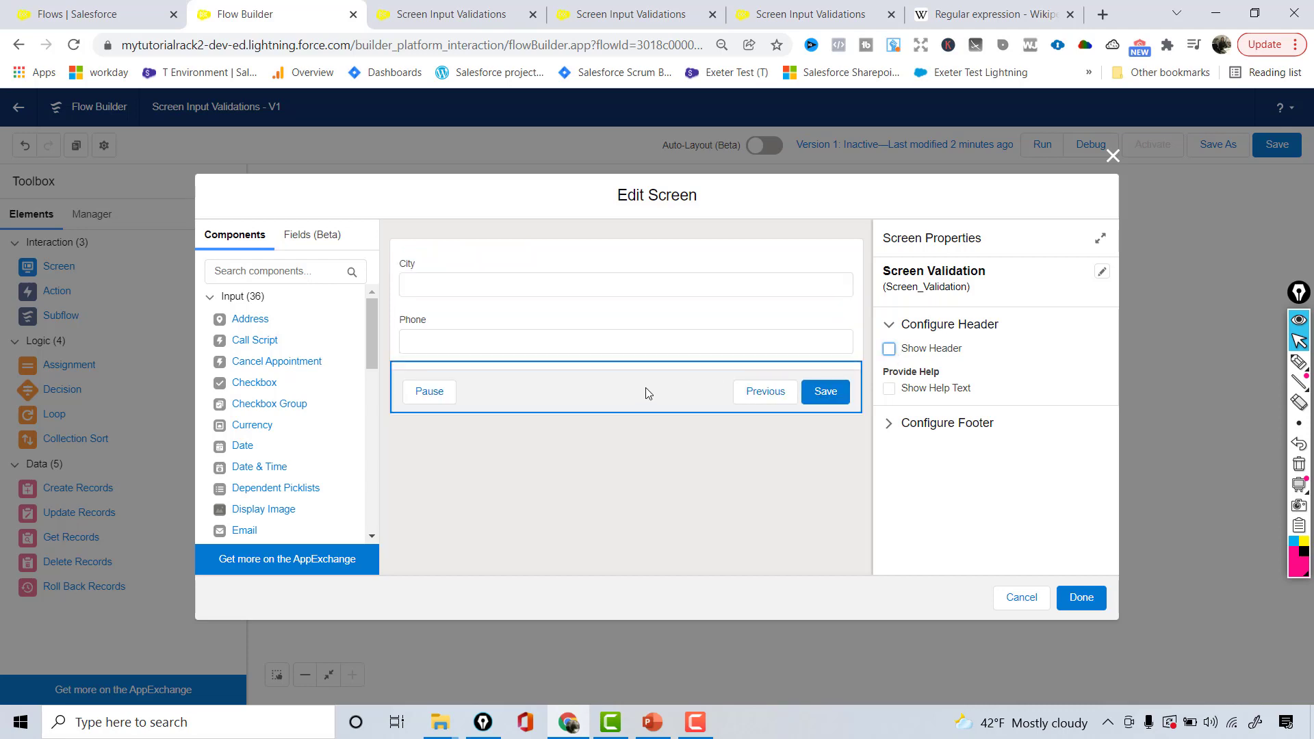
Keep the Next/Finish button on its custom 'Save' label in Configure Footer
{"action": "left_click", "coordinate": [889, 424]}
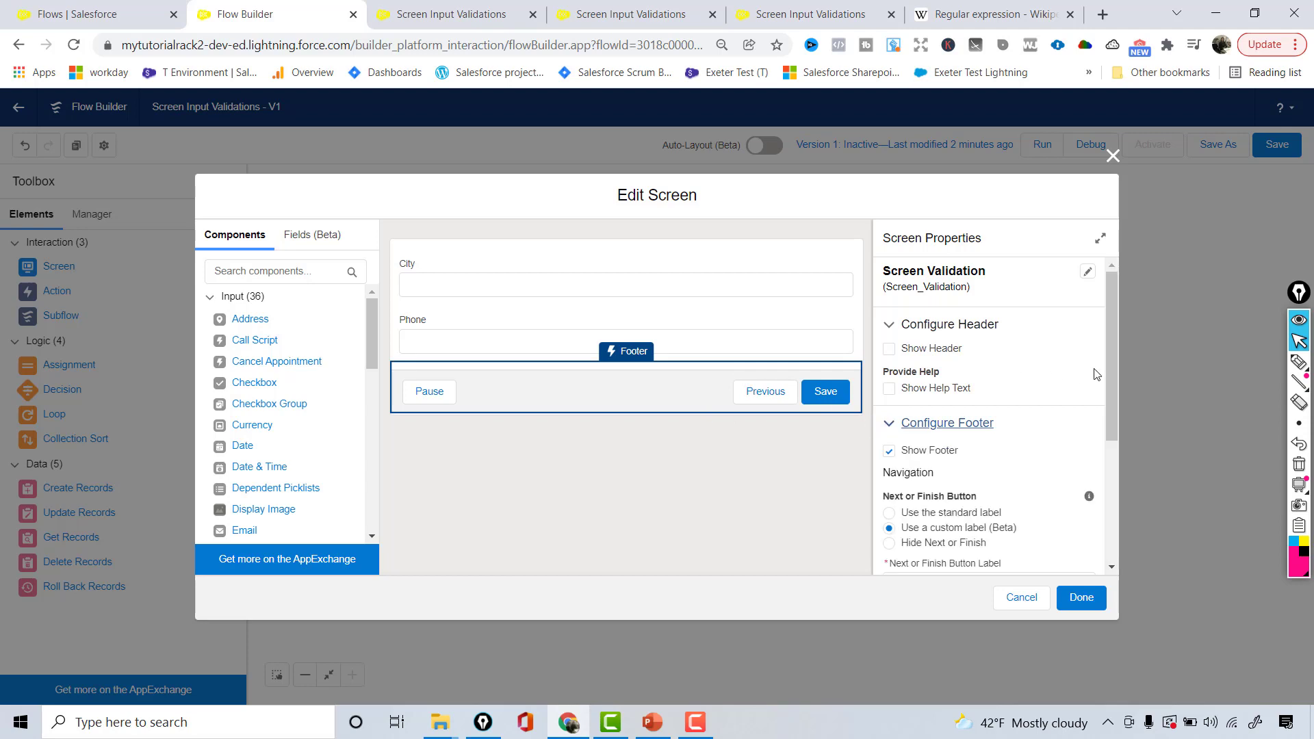
{"action": "left_click_drag", "start_coordinate": [1113, 385], "coordinate": [1103, 455]}
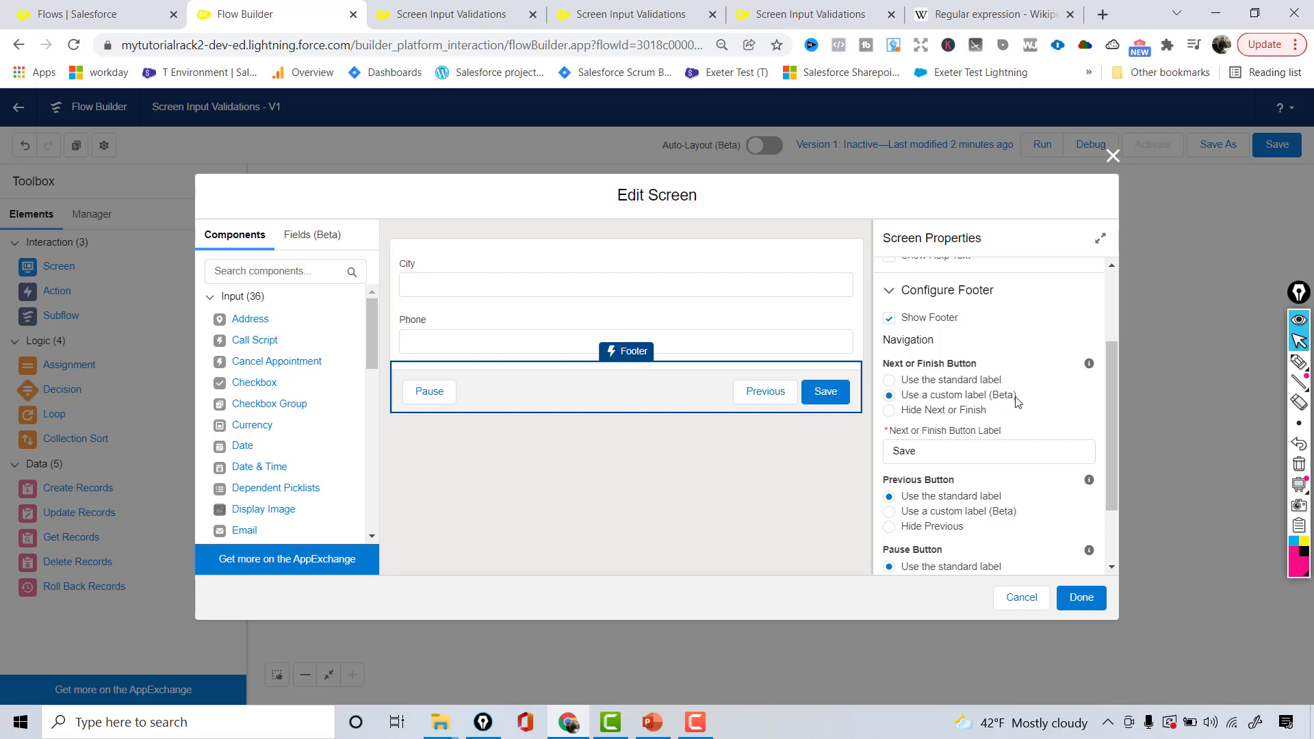
{"action": "left_click", "coordinate": [904, 379]}
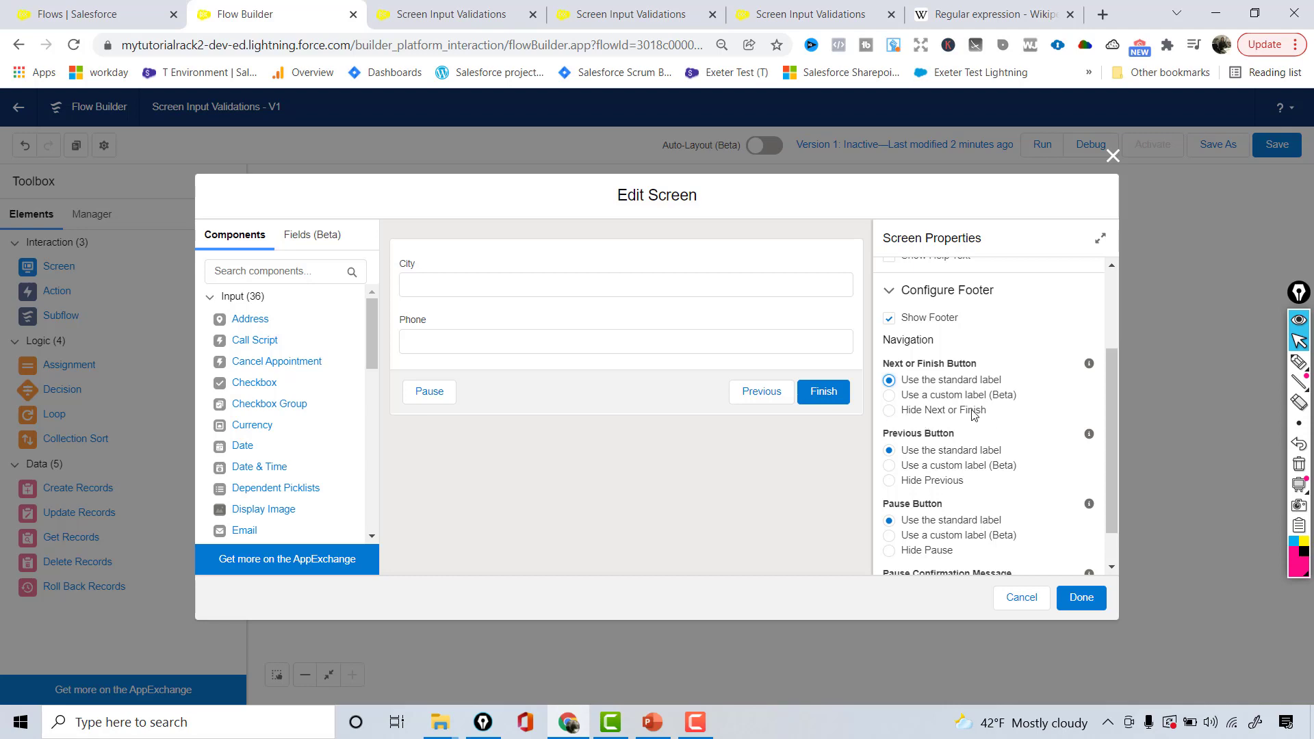
{"action": "left_click", "coordinate": [889, 395]}
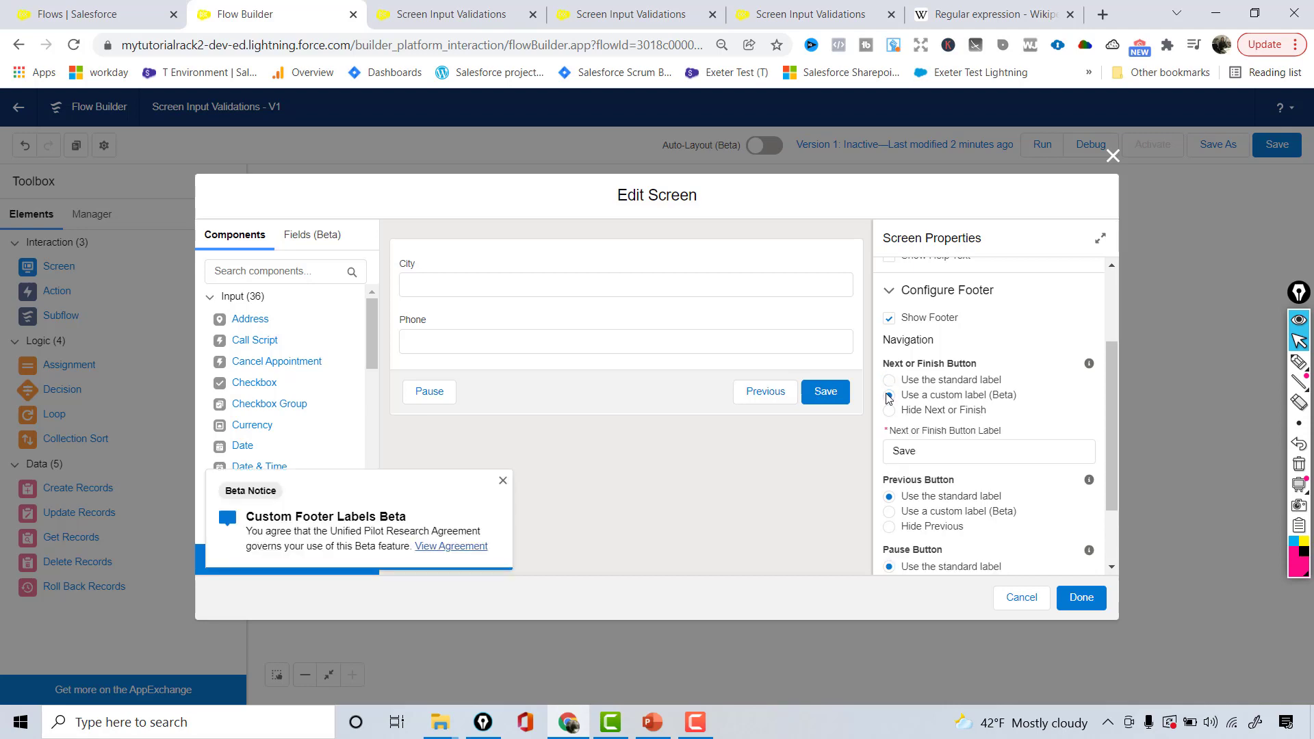
{"action": "key", "text": "Tab"}
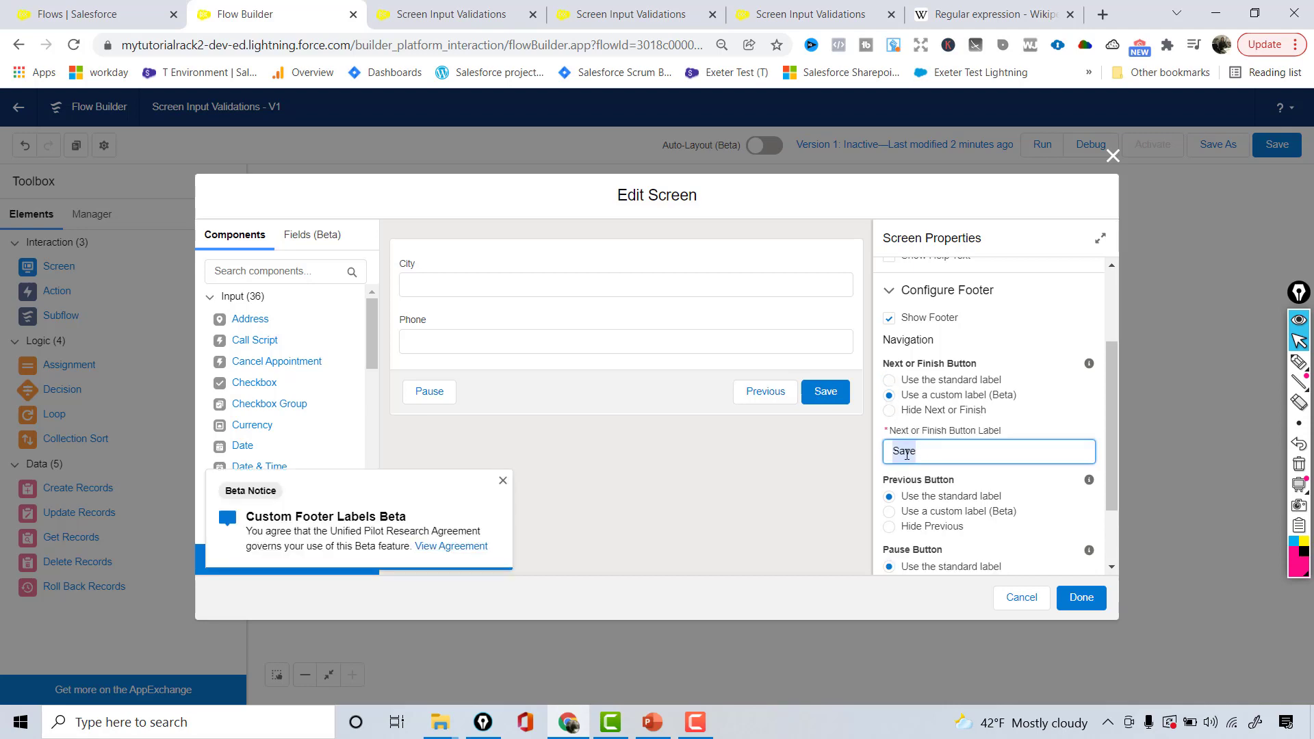
{"action": "left_click", "coordinate": [503, 480]}
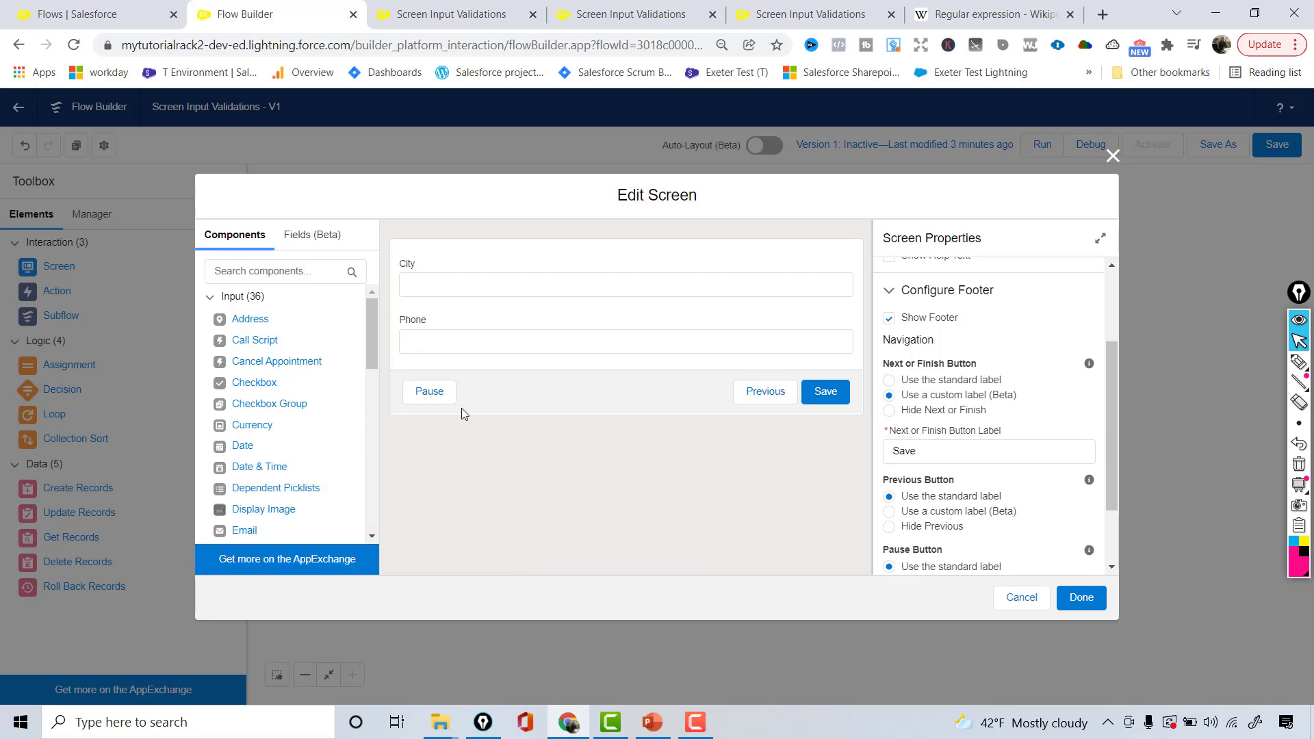
{"action": "left_click", "coordinate": [734, 411]}
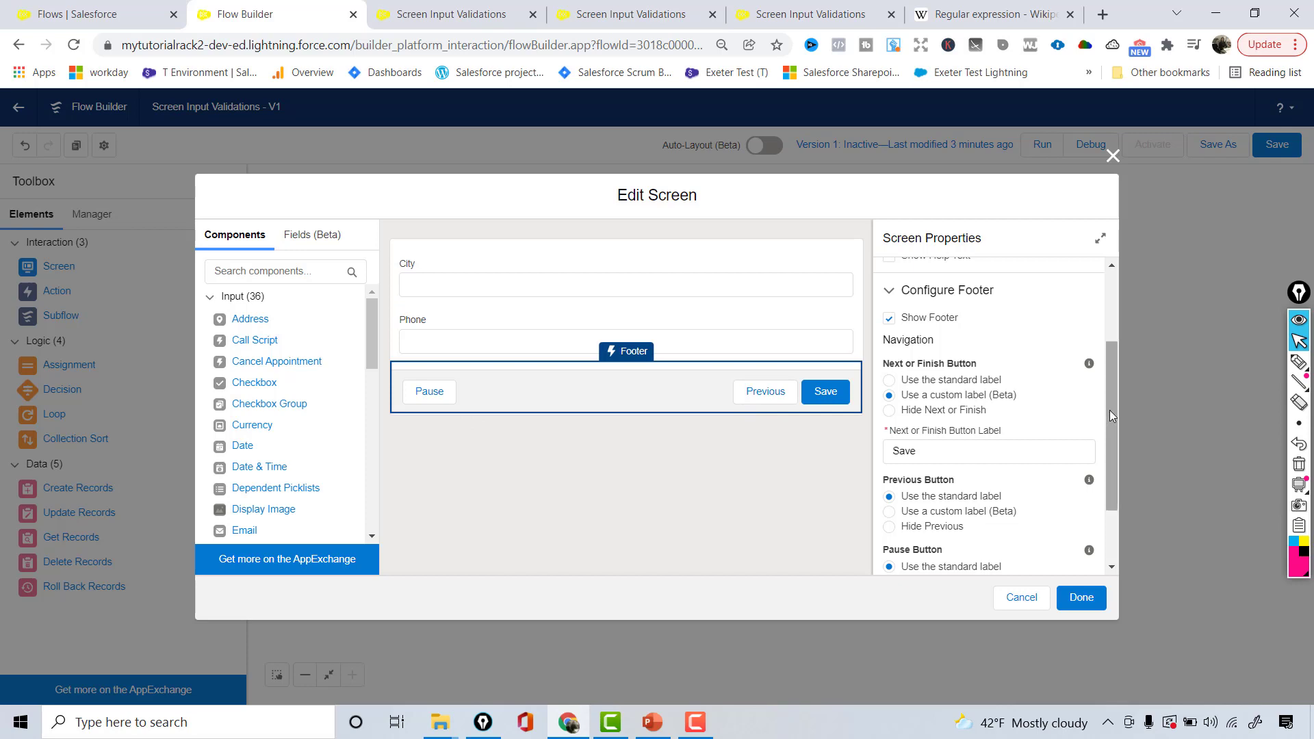
Give the Previous button the custom label 'Exit'
{"action": "scroll", "coordinate": [1106, 420], "scroll_direction": "down", "scroll_amount": 1}
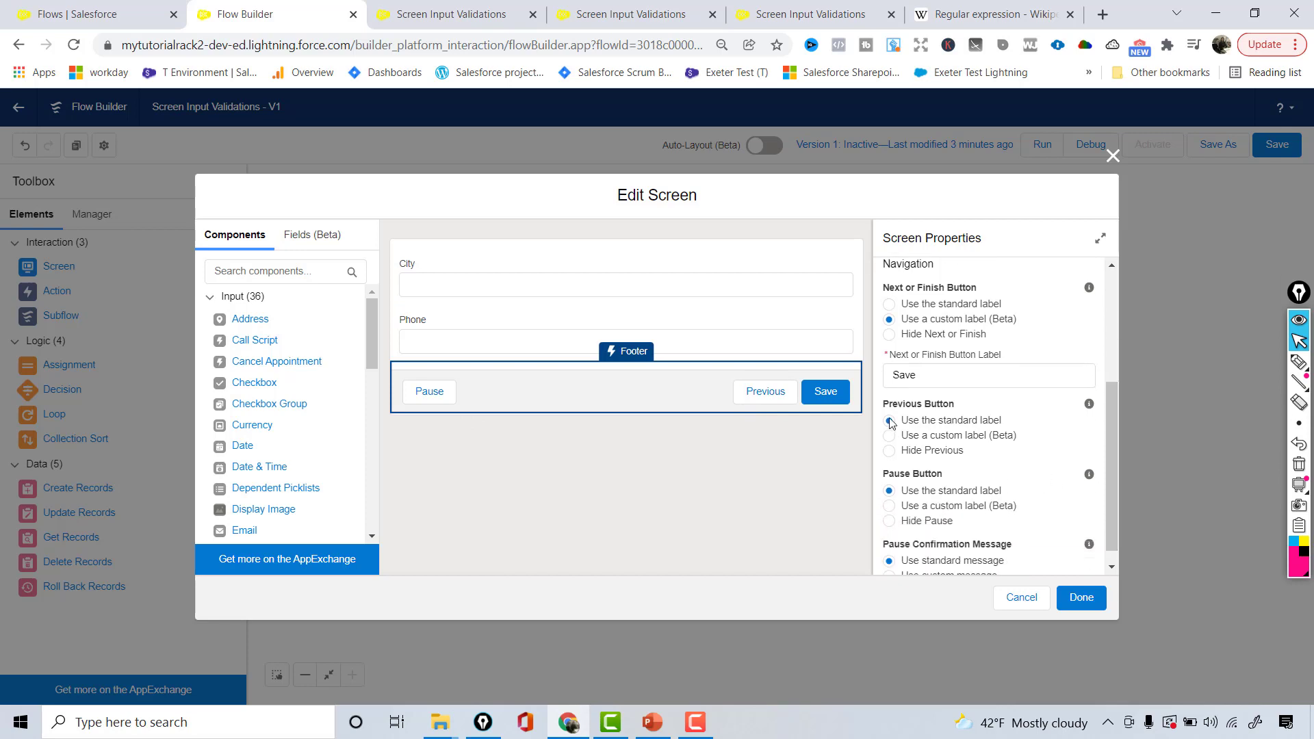
{"action": "left_click", "coordinate": [889, 436]}
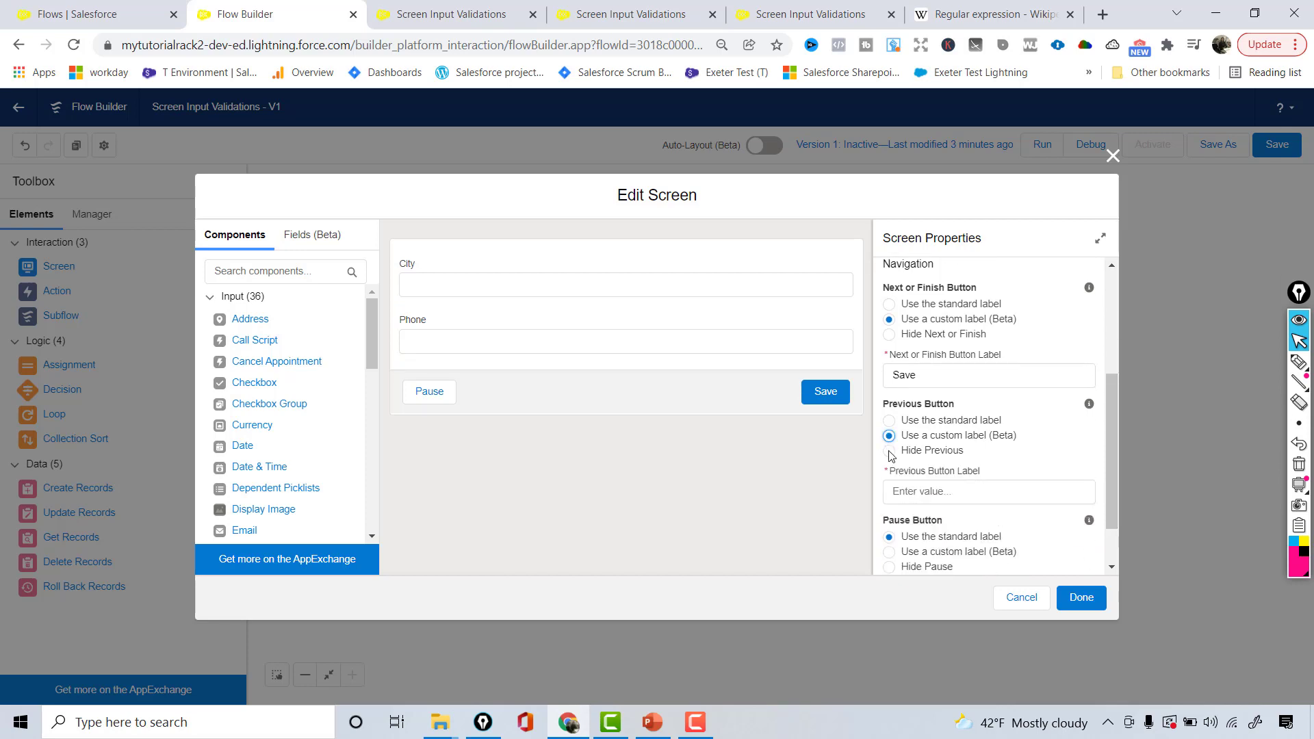
{"action": "left_click", "coordinate": [895, 491]}
{"action": "type", "text": "Ex"}
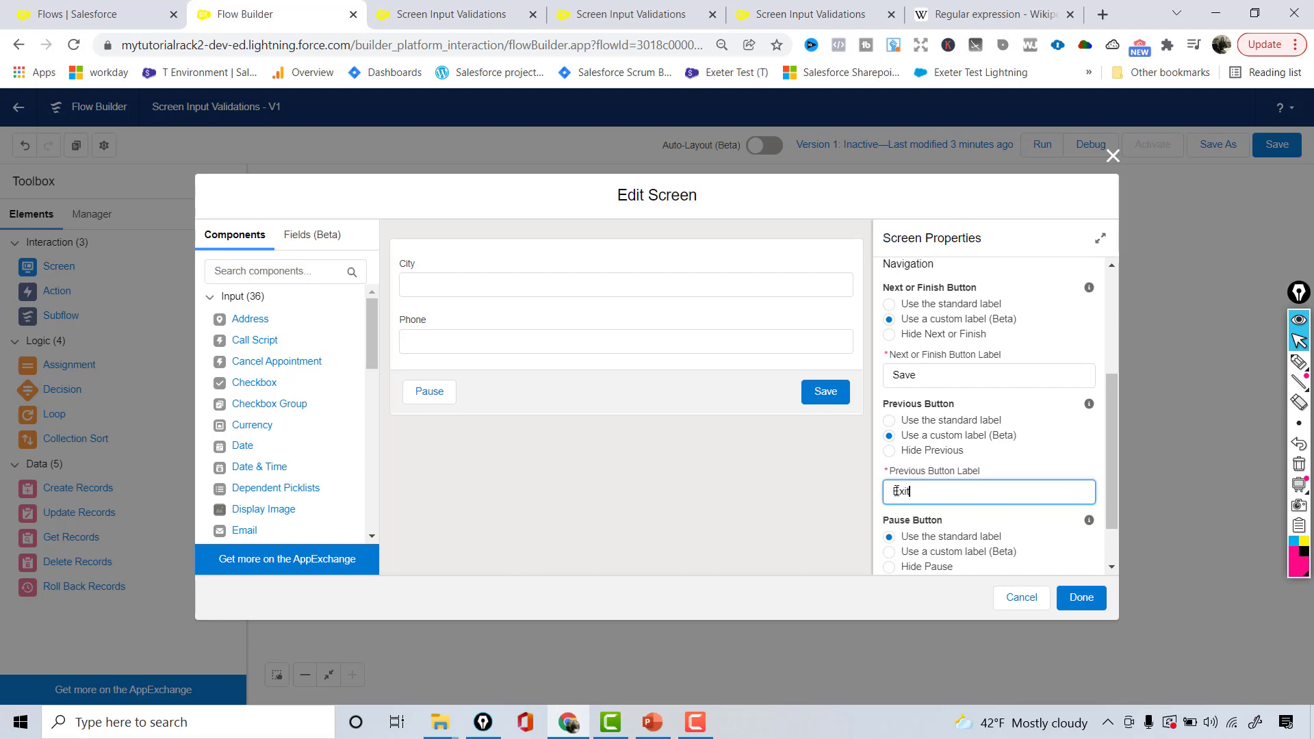
{"action": "type", "text": "it"}
{"action": "left_click", "coordinate": [748, 402]}
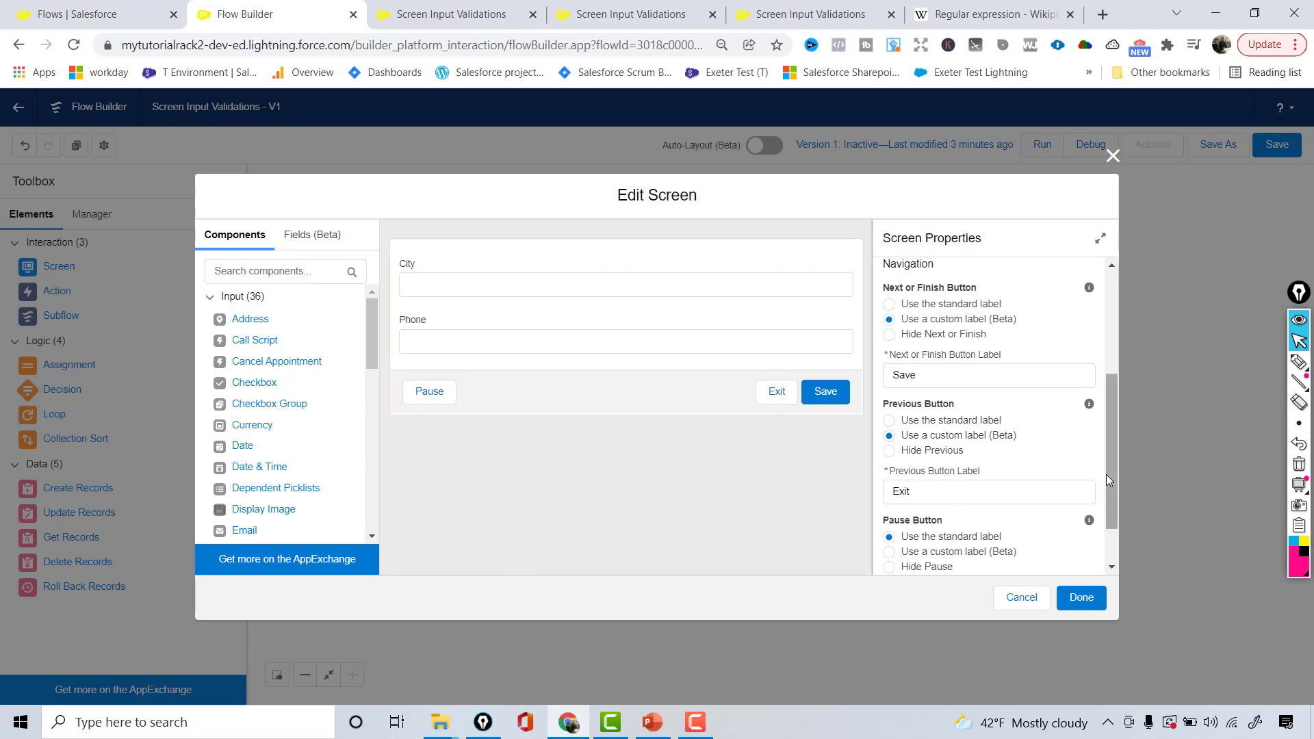
Leave Pause Confirmation on the standard message
{"action": "left_click_drag", "start_coordinate": [1106, 475], "coordinate": [1109, 519]}
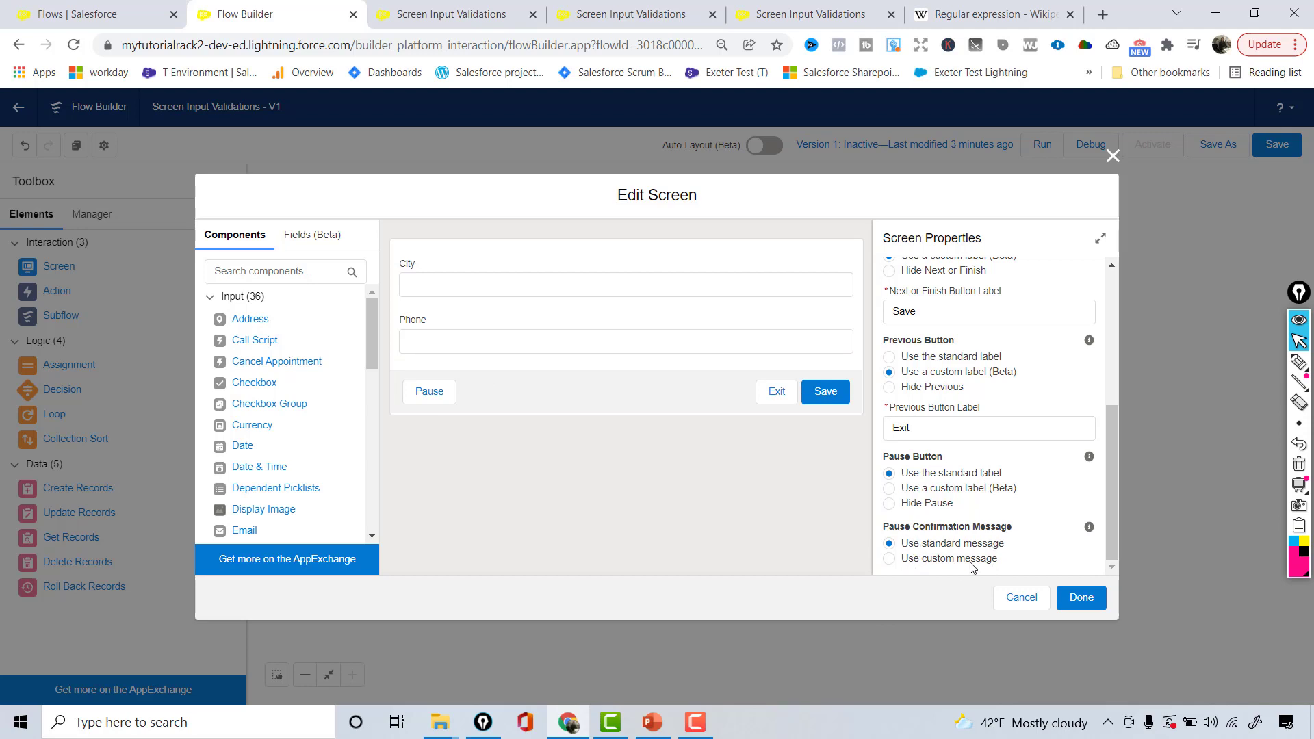
{"action": "mouse_move", "coordinate": [1089, 529]}
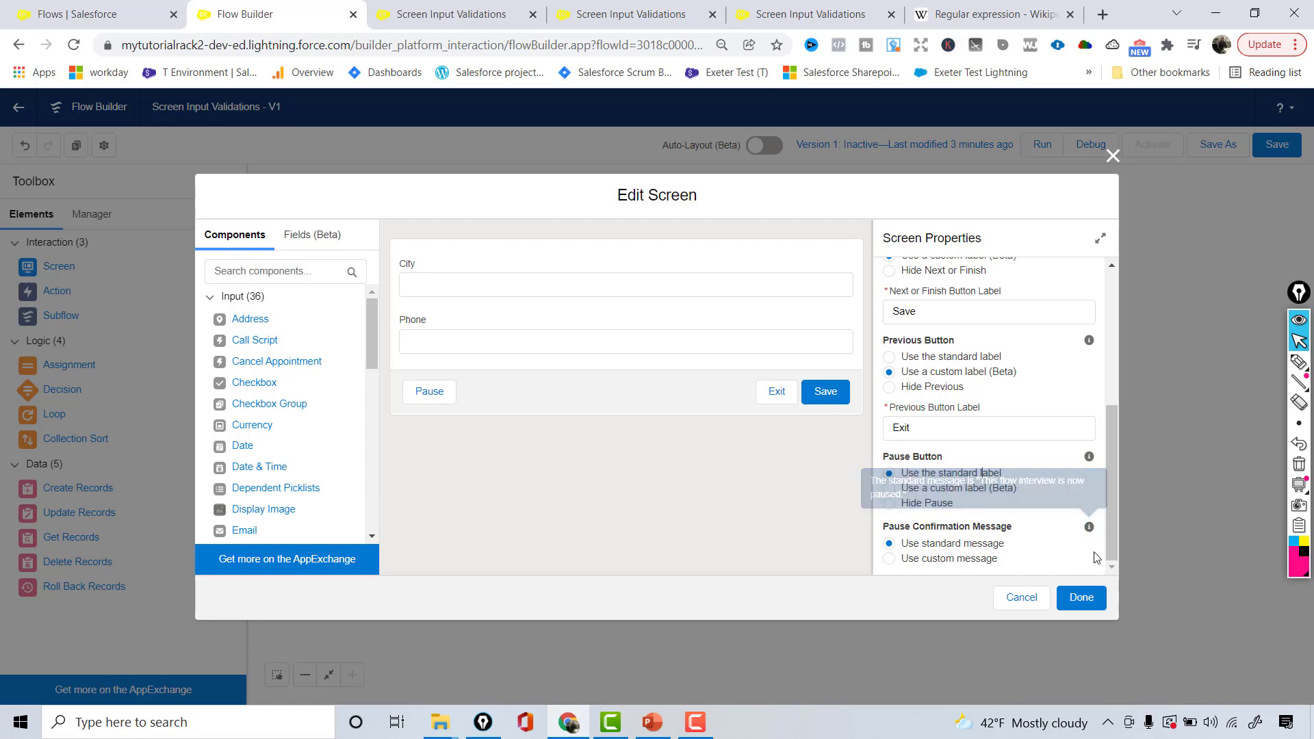
{"action": "left_click", "coordinate": [915, 559]}
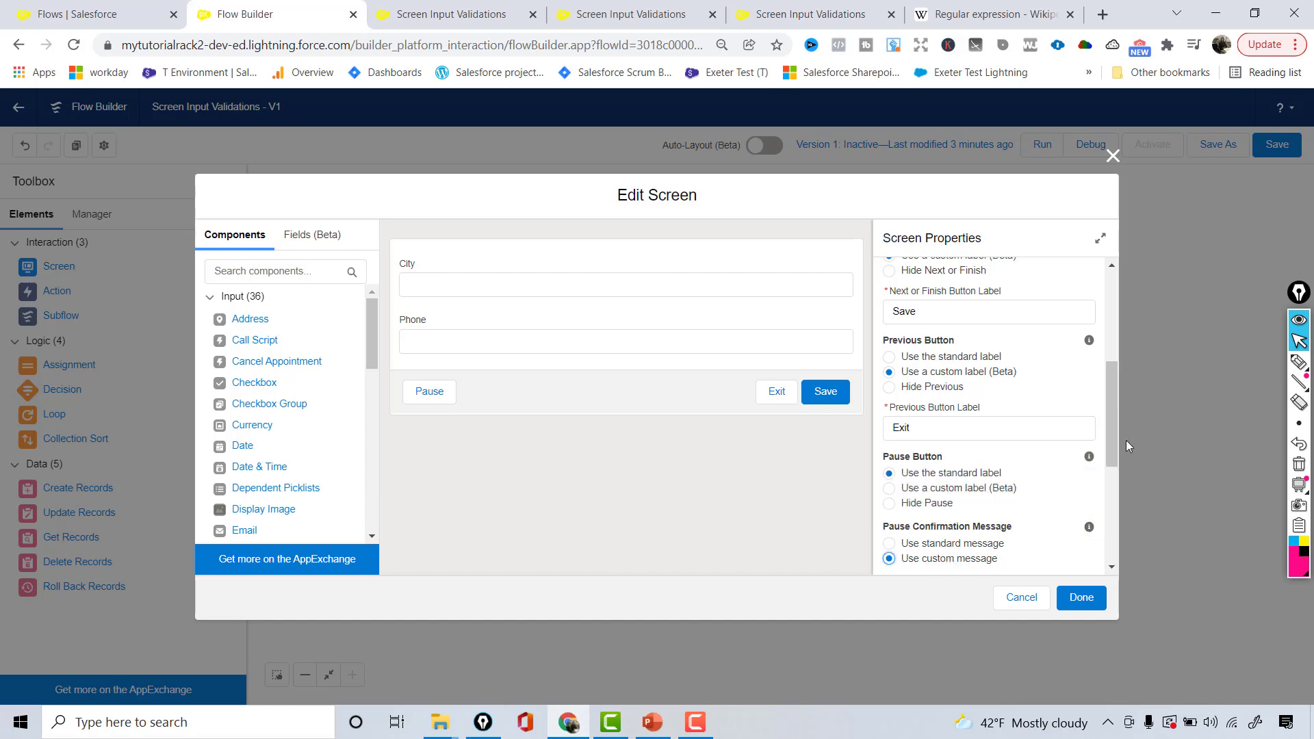
{"action": "left_click_drag", "start_coordinate": [1127, 441], "coordinate": [1127, 505]}
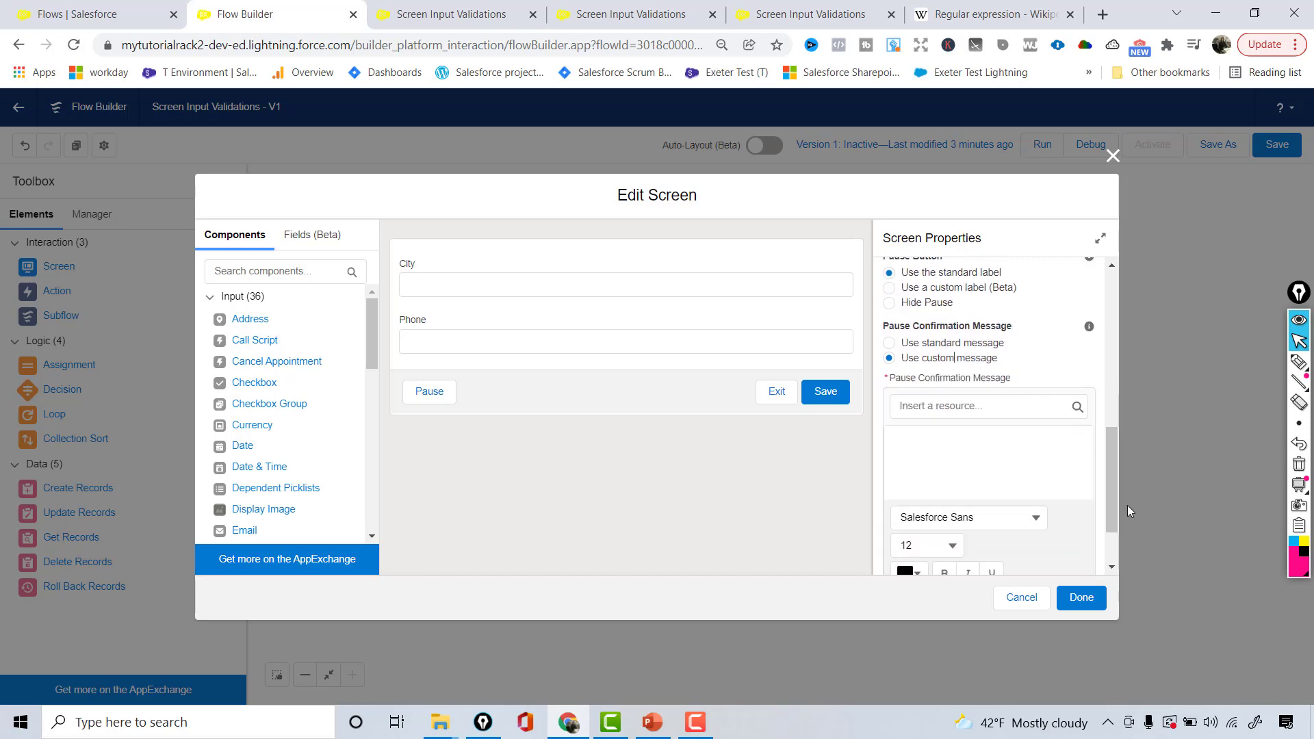
{"action": "left_click", "coordinate": [891, 342]}
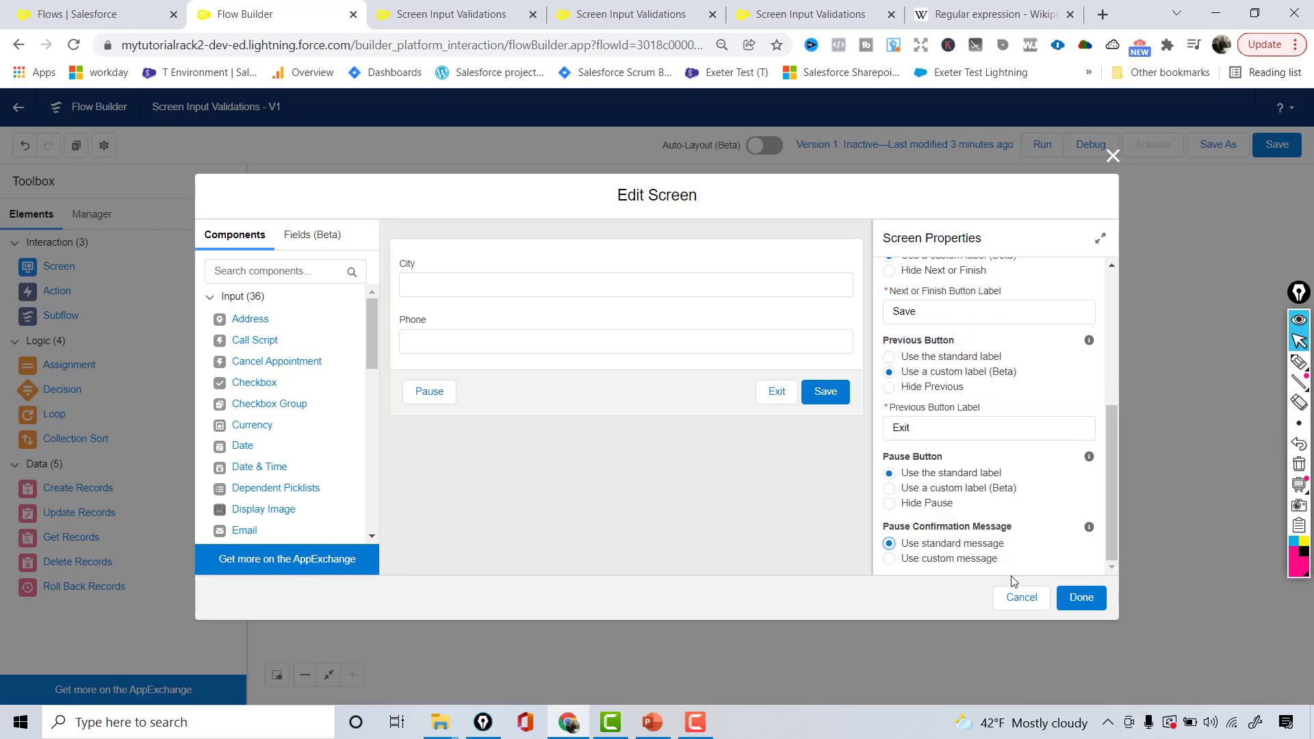
Apply the screen edits, save the flow, and run it
{"action": "left_click", "coordinate": [1079, 598]}
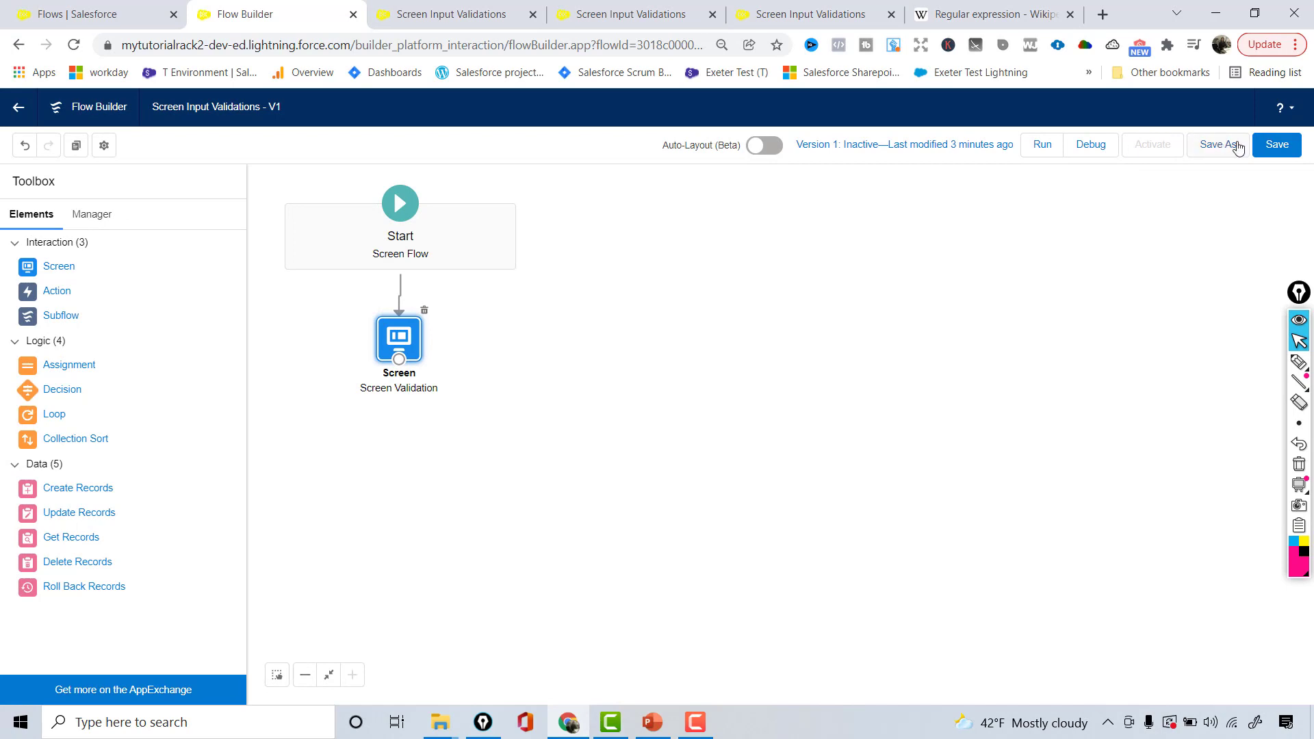
{"action": "left_click", "coordinate": [1278, 152]}
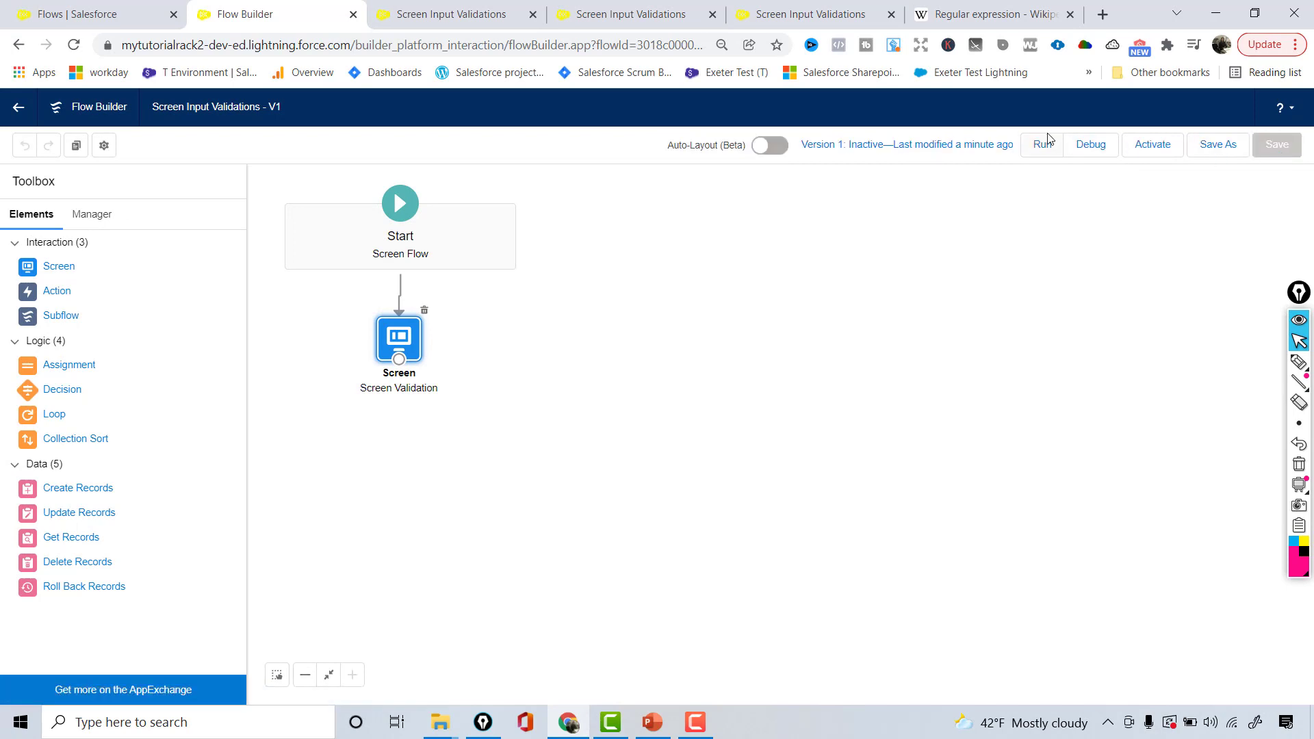
{"action": "left_click", "coordinate": [1041, 140]}
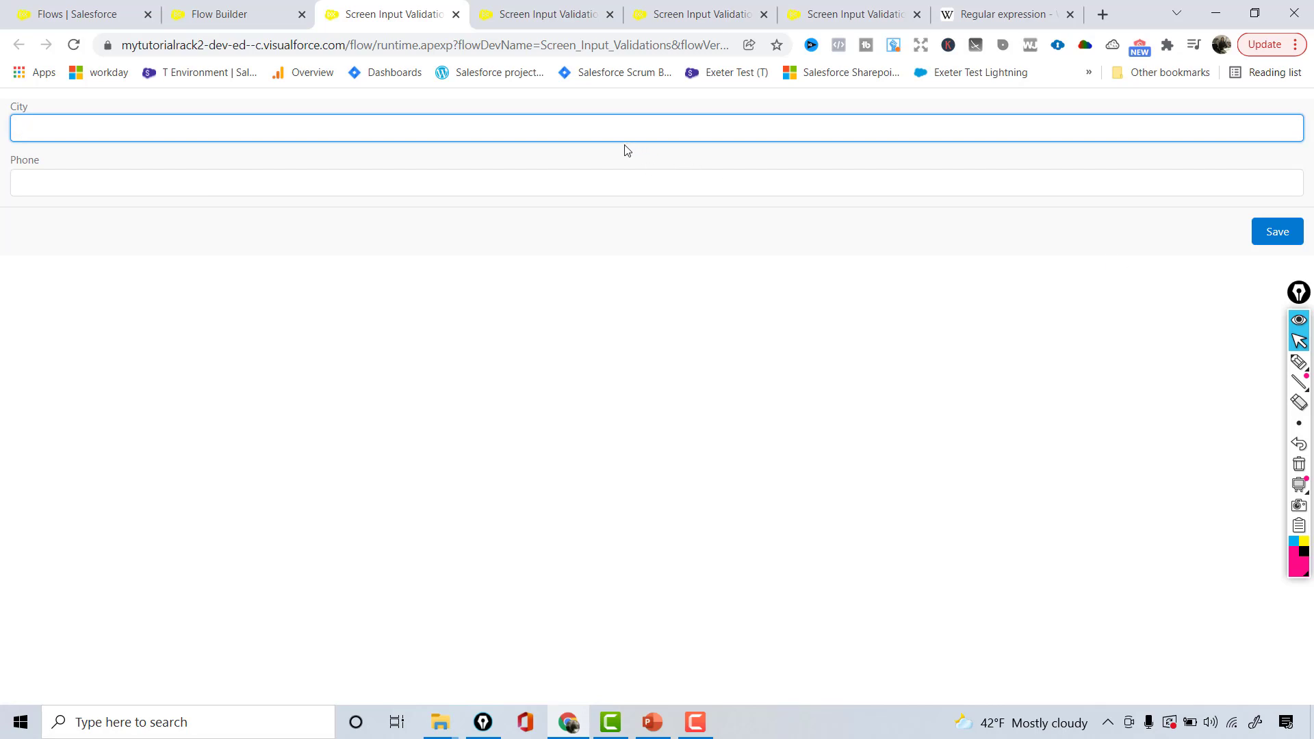
Try the City and Phone fields in the runtime, then return to Flow Builder
{"action": "left_click", "coordinate": [581, 125]}
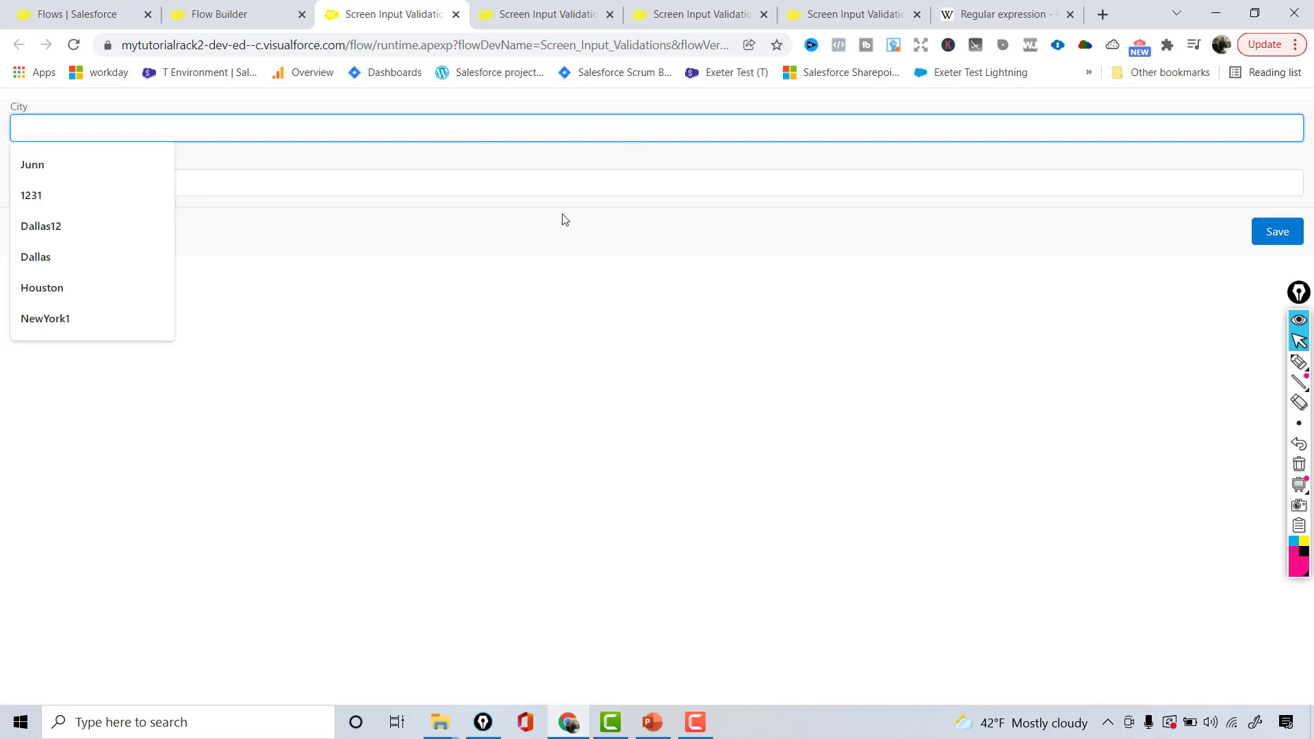
{"action": "left_click", "coordinate": [537, 183]}
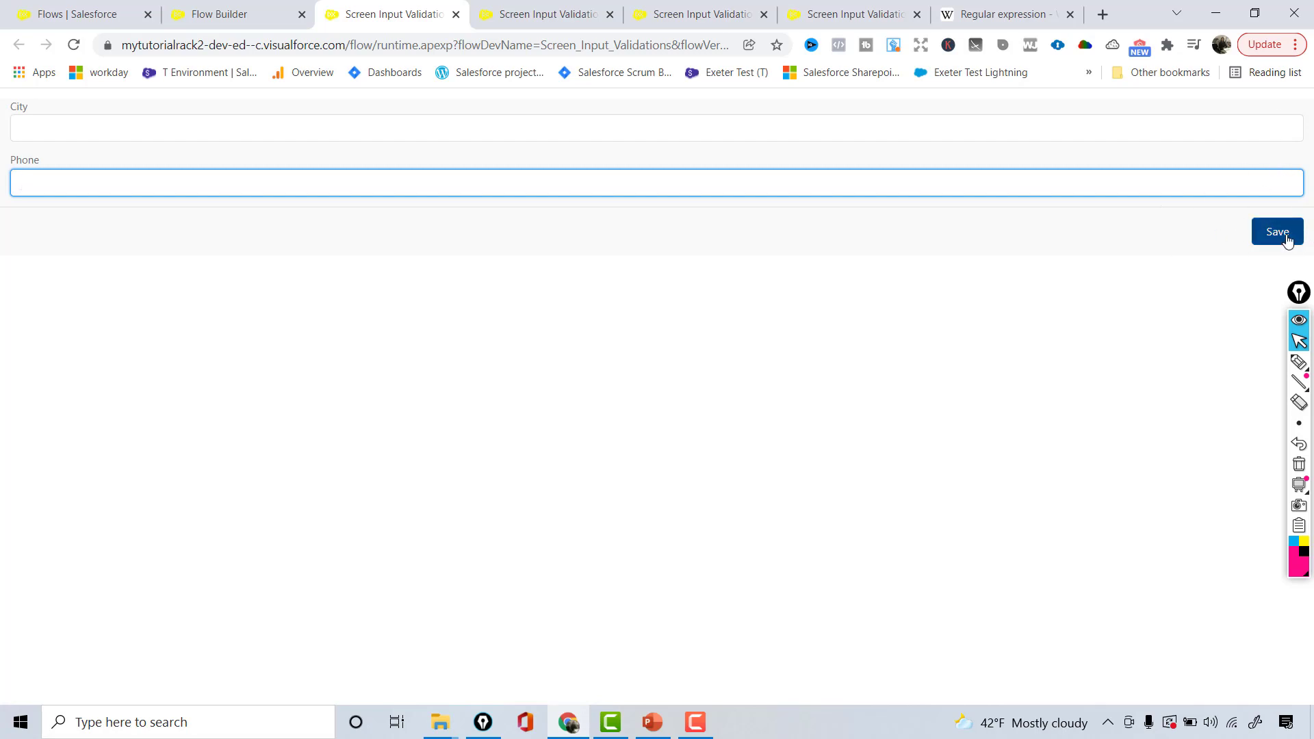
{"action": "left_click", "coordinate": [253, 10]}
{"action": "left_click", "coordinate": [456, 15]}
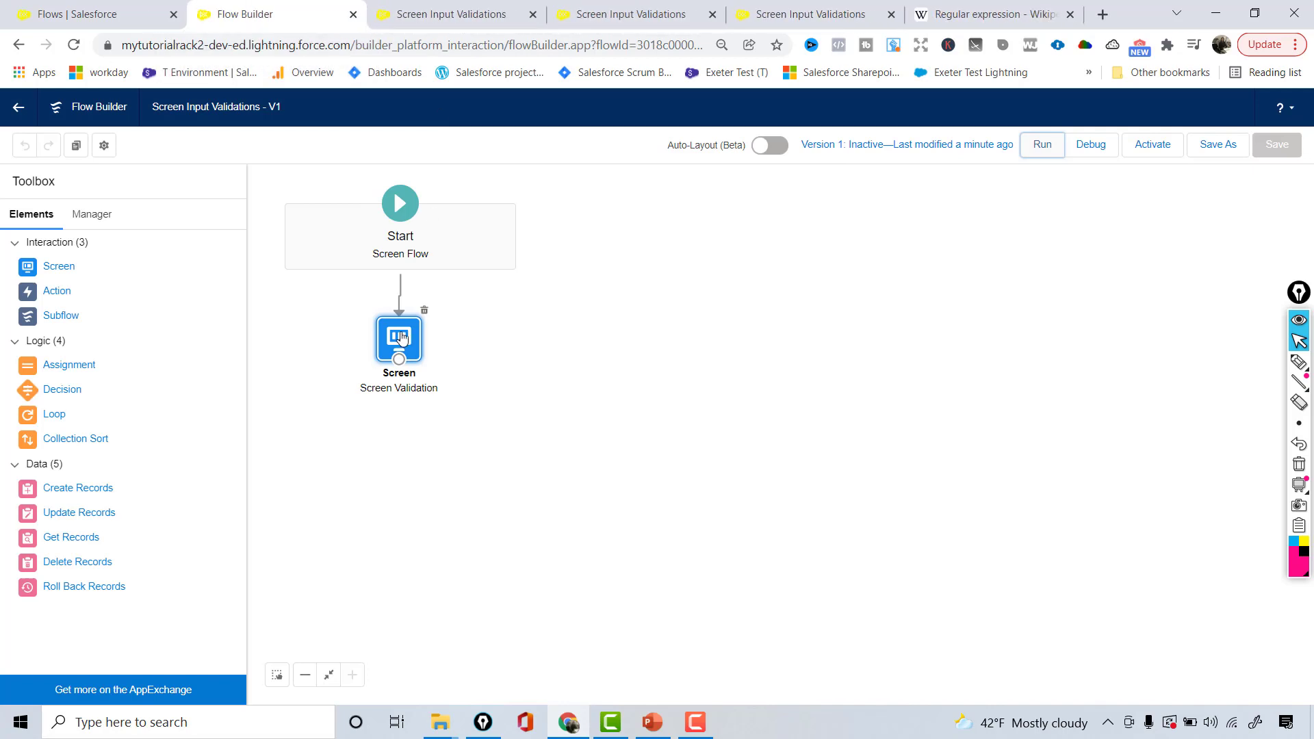
Change the Screen Validation finish button label from 'Save' to 'Do it Later' and save
{"action": "double_click", "coordinate": [403, 335]}
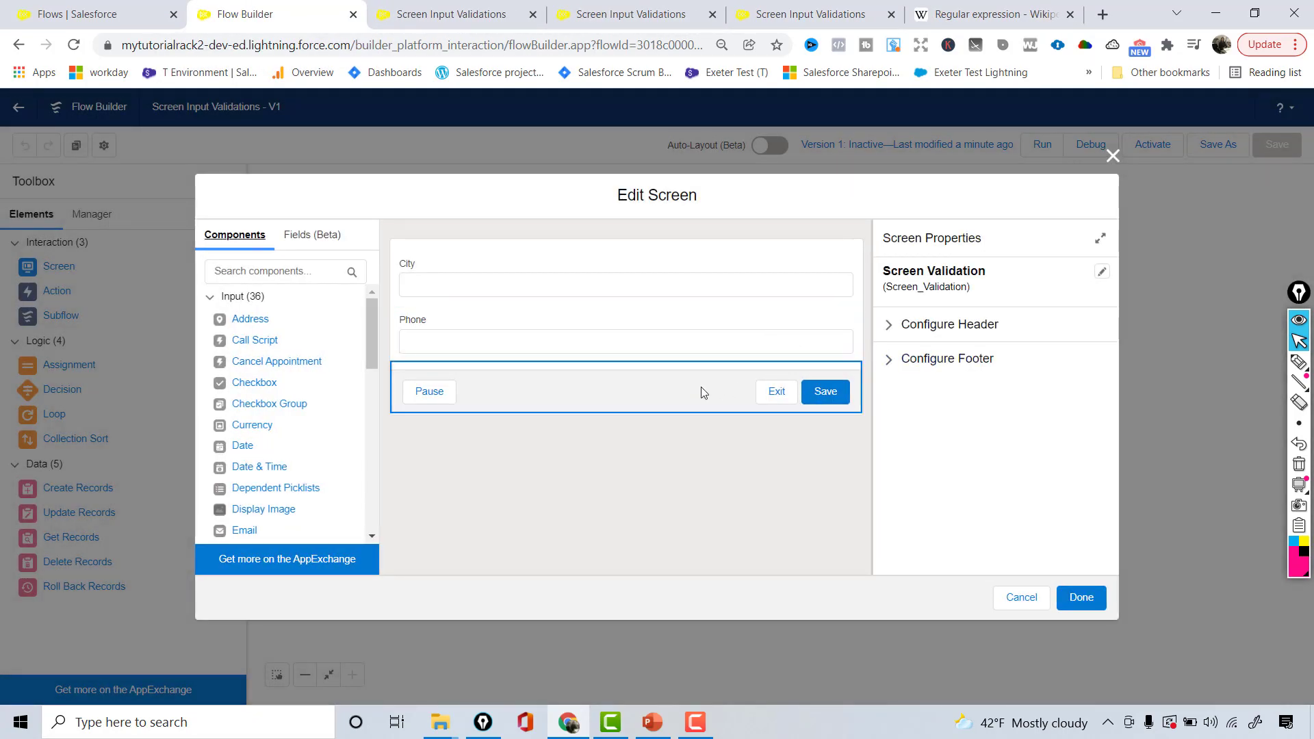
{"action": "left_click", "coordinate": [890, 359]}
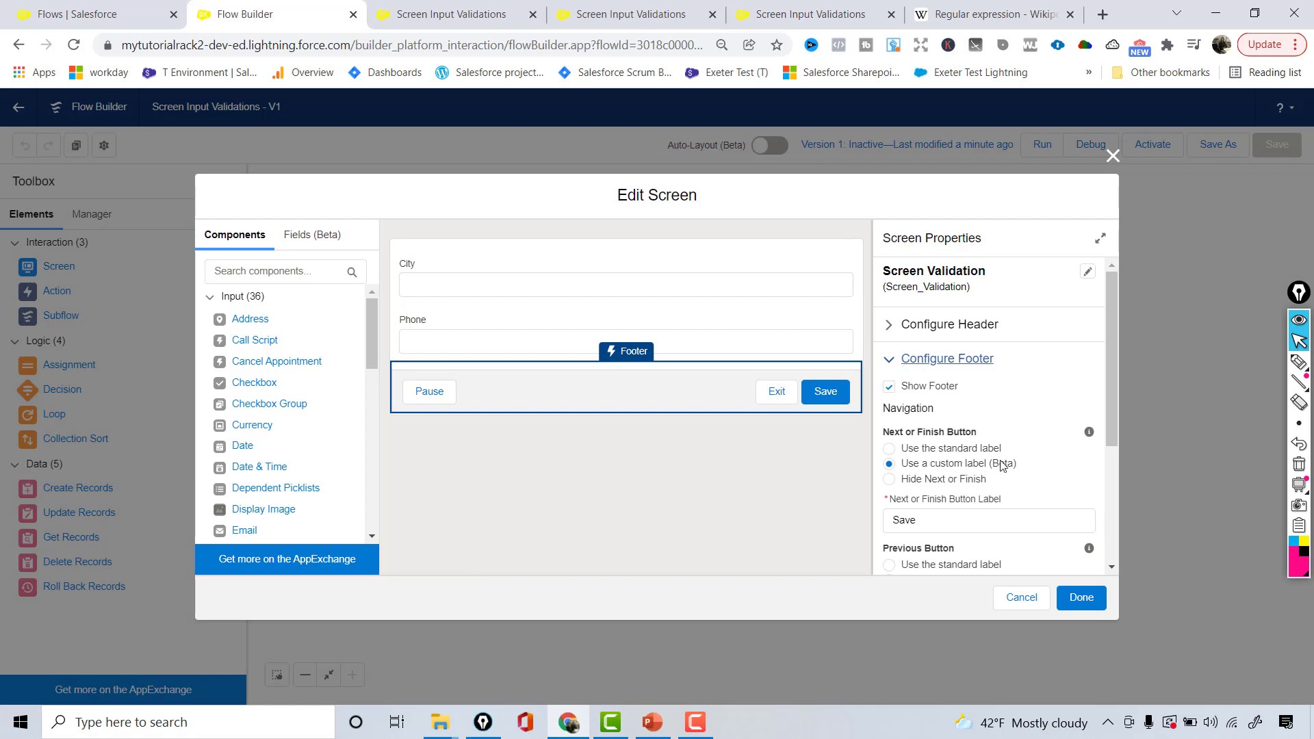
{"action": "left_click", "coordinate": [887, 520]}
{"action": "left_click_drag", "start_coordinate": [872, 520], "coordinate": [861, 515]}
{"action": "type", "text": "D"}
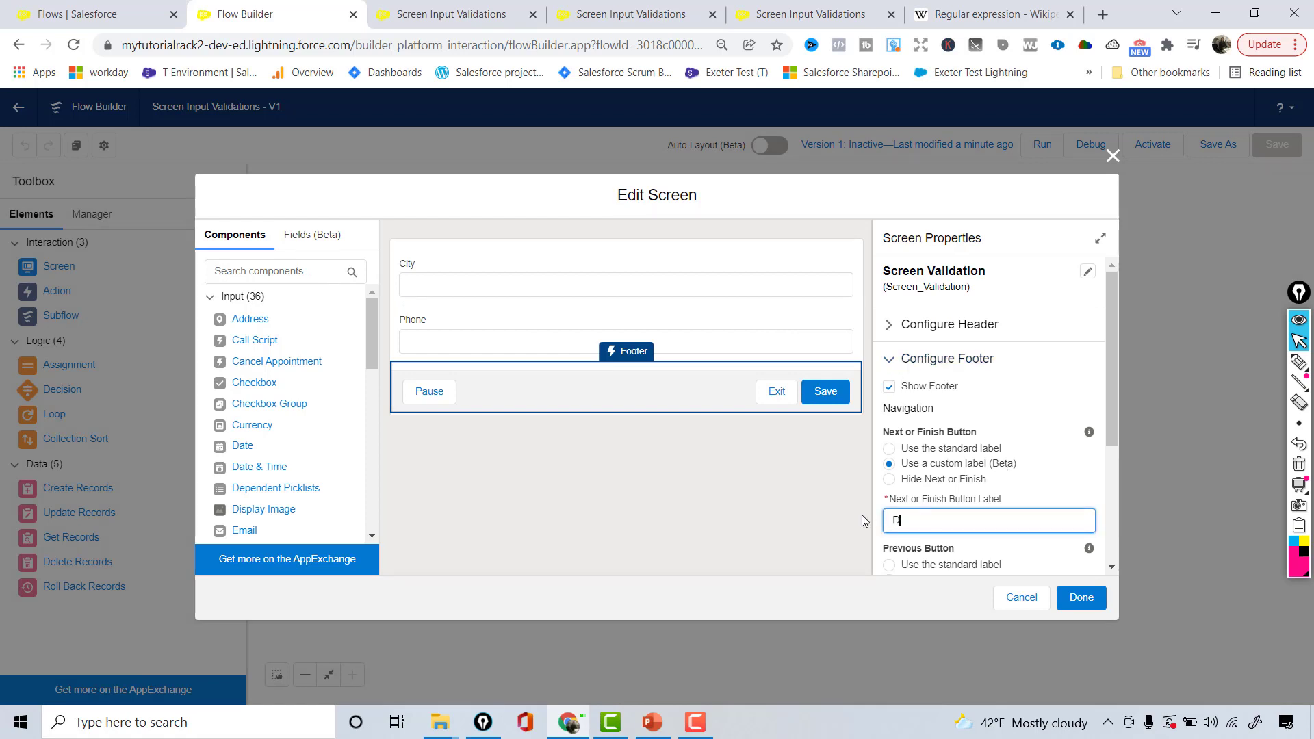
{"action": "type", "text": "o it Later"}
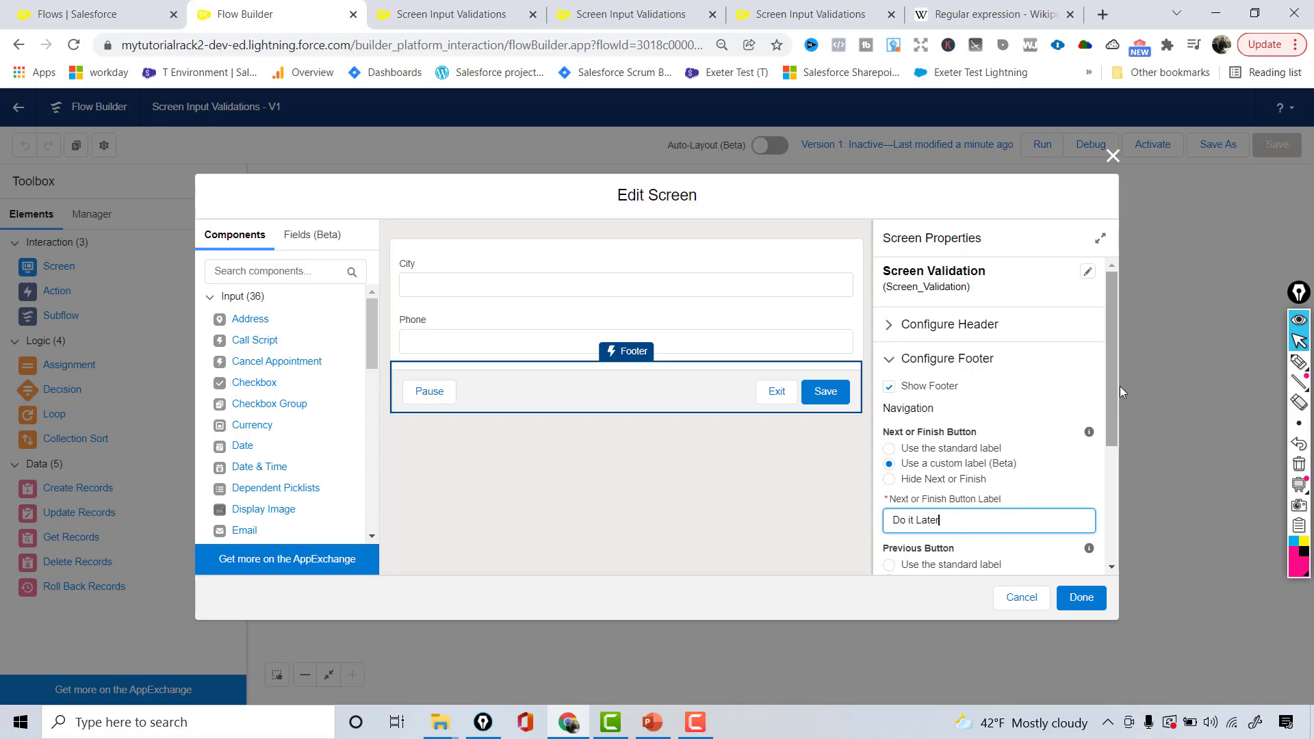
{"action": "left_click_drag", "start_coordinate": [1118, 387], "coordinate": [1129, 517]}
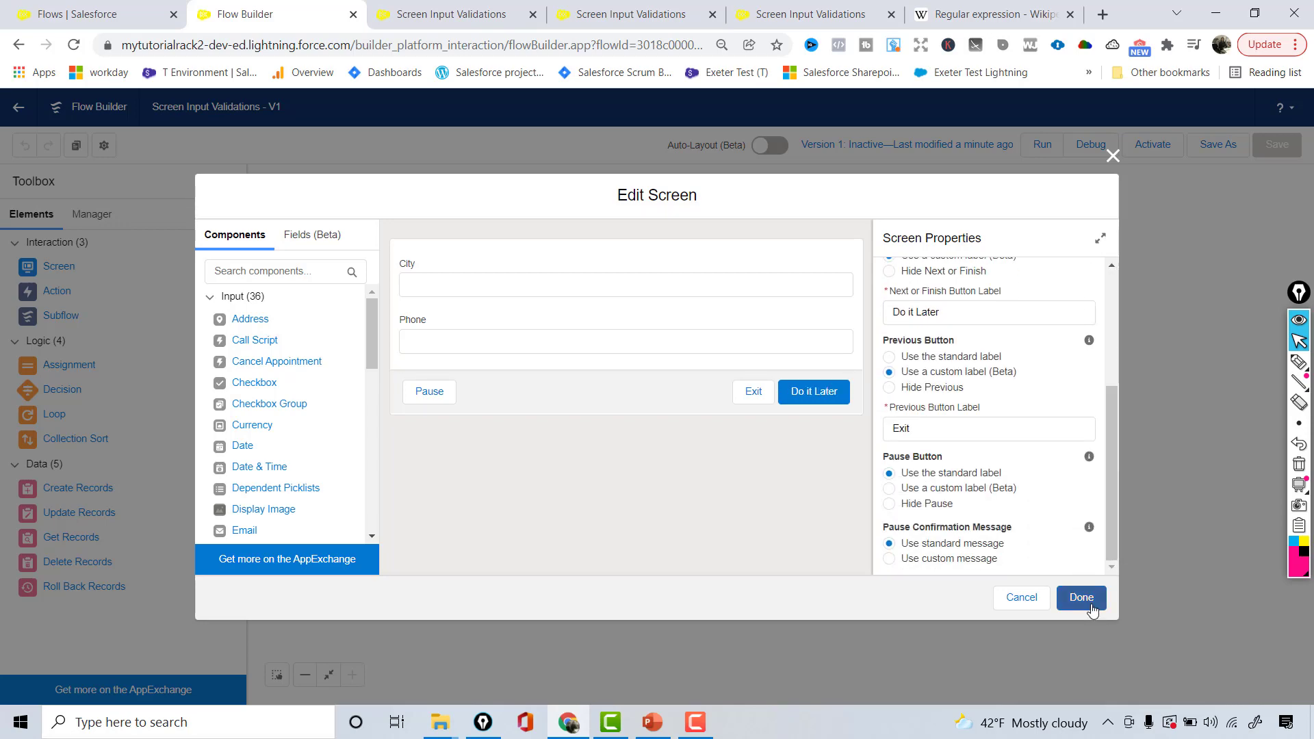
{"action": "left_click", "coordinate": [1093, 609]}
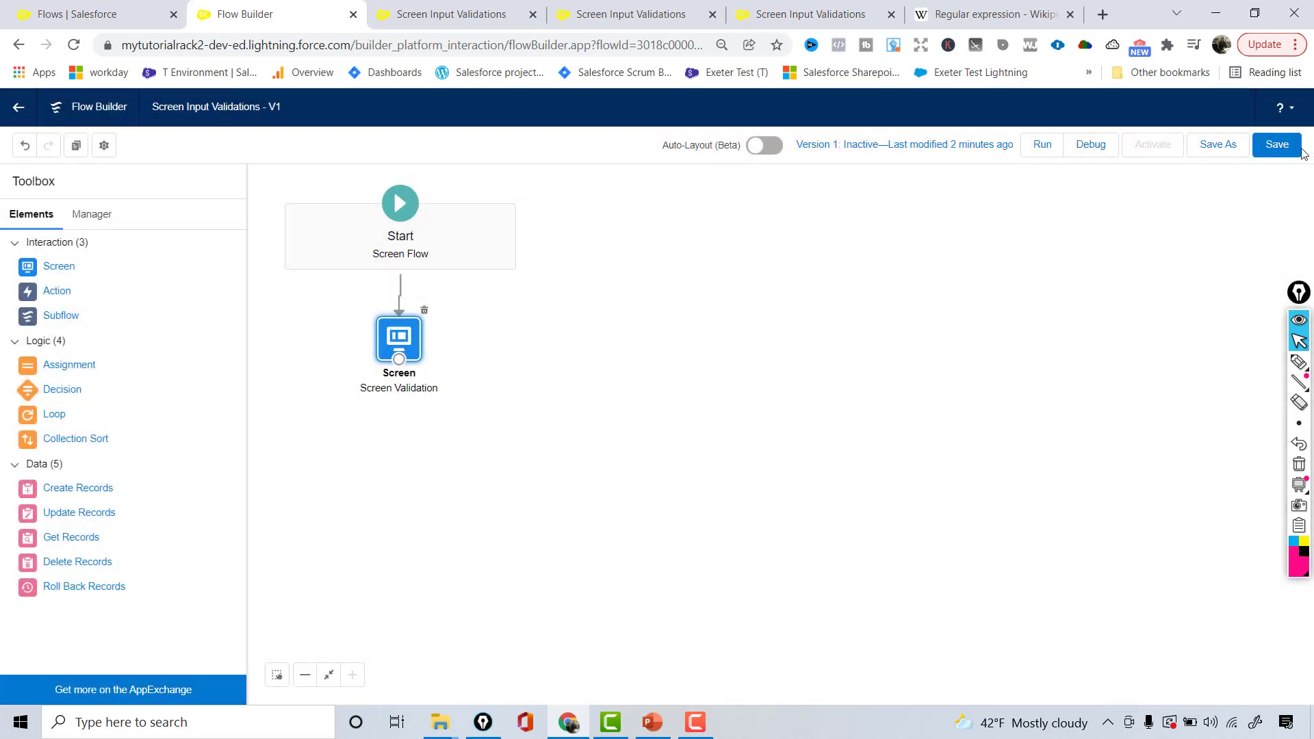
{"action": "left_click", "coordinate": [1273, 145]}
Run the flow to check the 'Do it Later' button, then return to Flow Builder
{"action": "left_click", "coordinate": [1041, 146]}
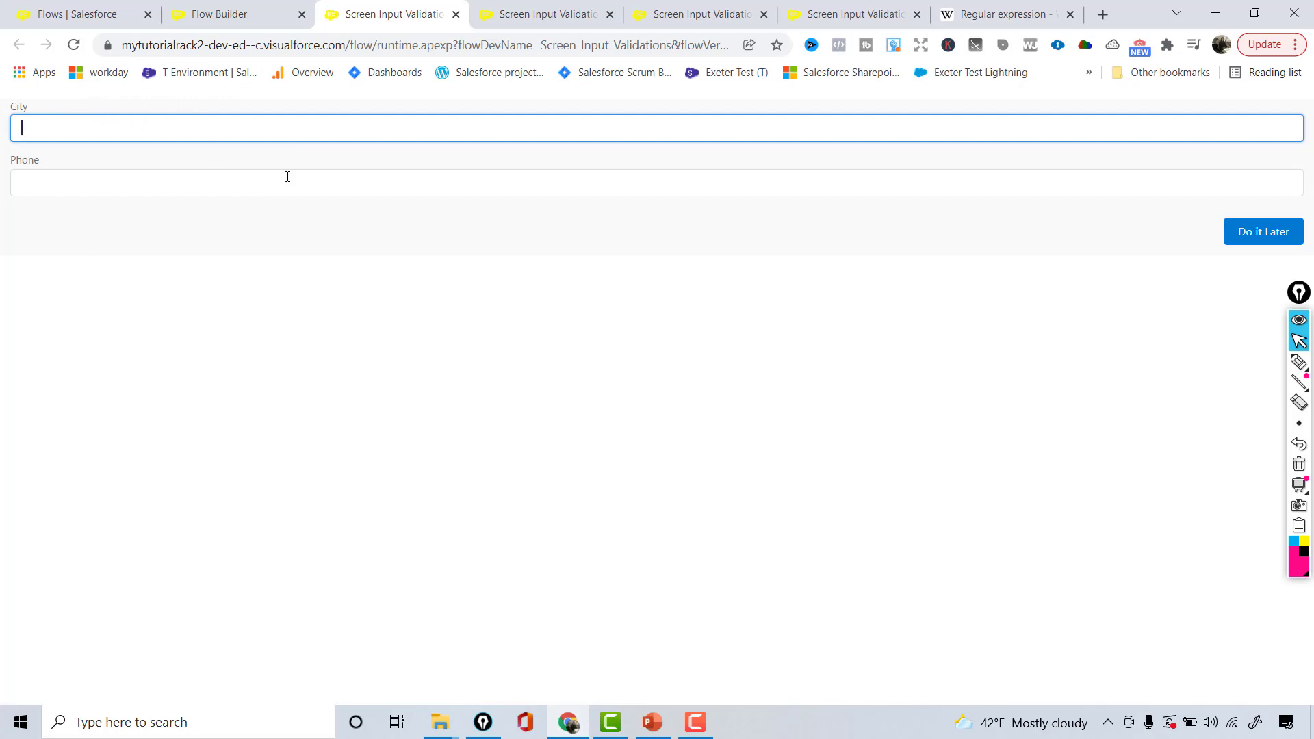
{"action": "left_click", "coordinate": [252, 12]}
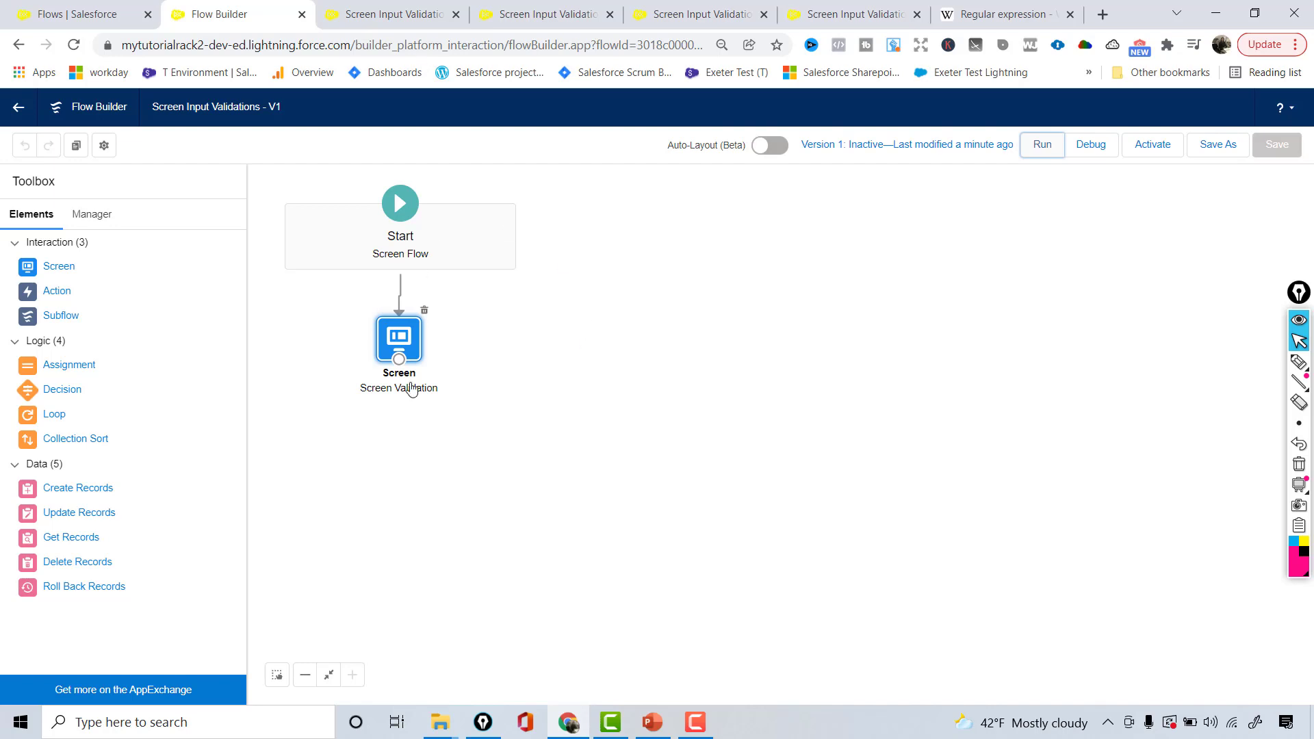
Open the Screen Validation screen and view the City field's validation formula
{"action": "double_click", "coordinate": [401, 347]}
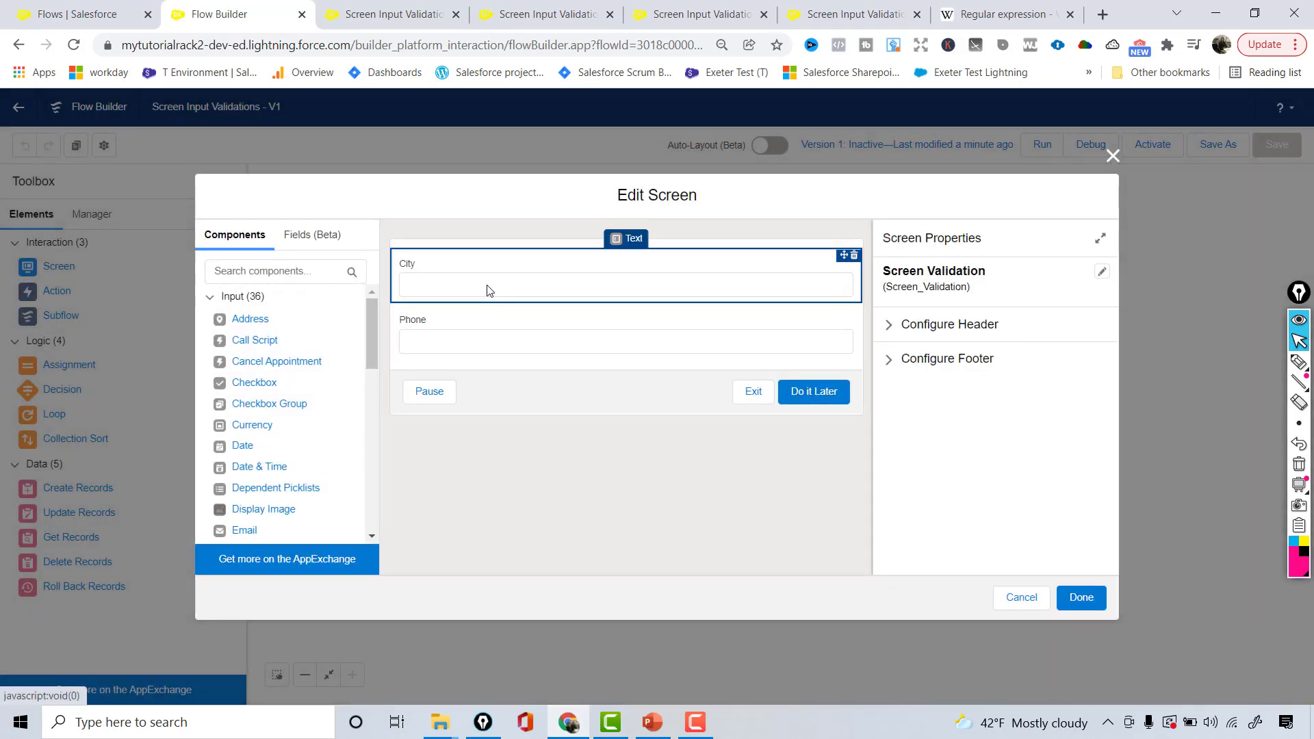
{"action": "left_click", "coordinate": [485, 286]}
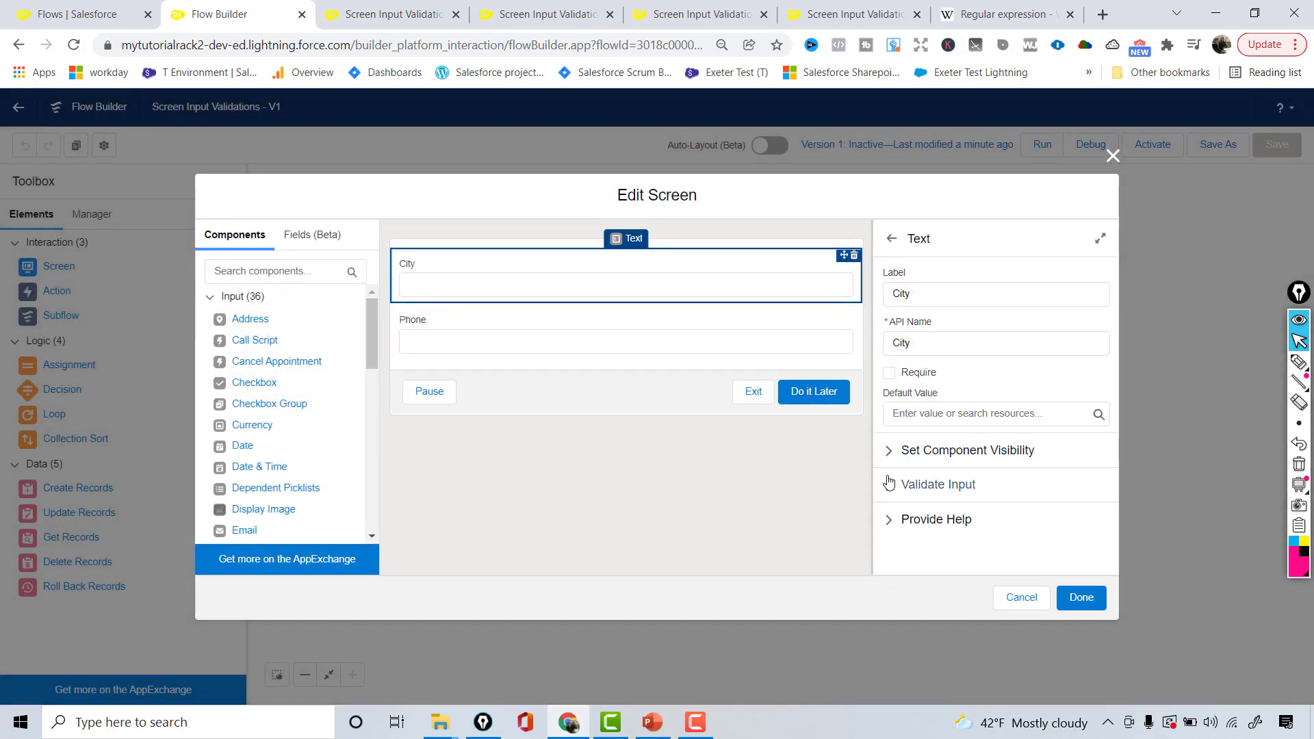
{"action": "left_click", "coordinate": [913, 484]}
{"action": "scroll", "coordinate": [1110, 387], "scroll_direction": "down", "scroll_amount": 1}
{"action": "left_click_drag", "start_coordinate": [1111, 385], "coordinate": [1109, 542]}
{"action": "left_click", "coordinate": [1004, 522]}
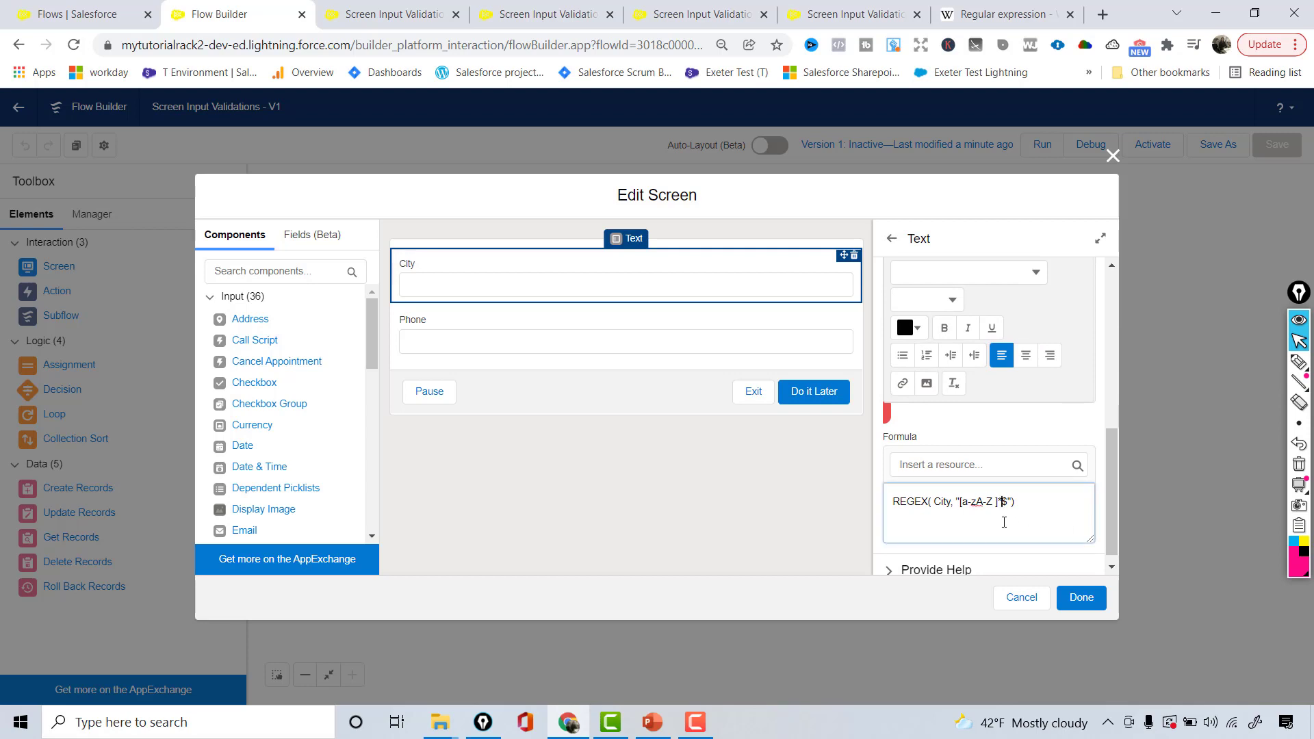
Review the Phone field's pattern ^[\d]{10,15}, then deselect the field
{"action": "left_click", "coordinate": [650, 347]}
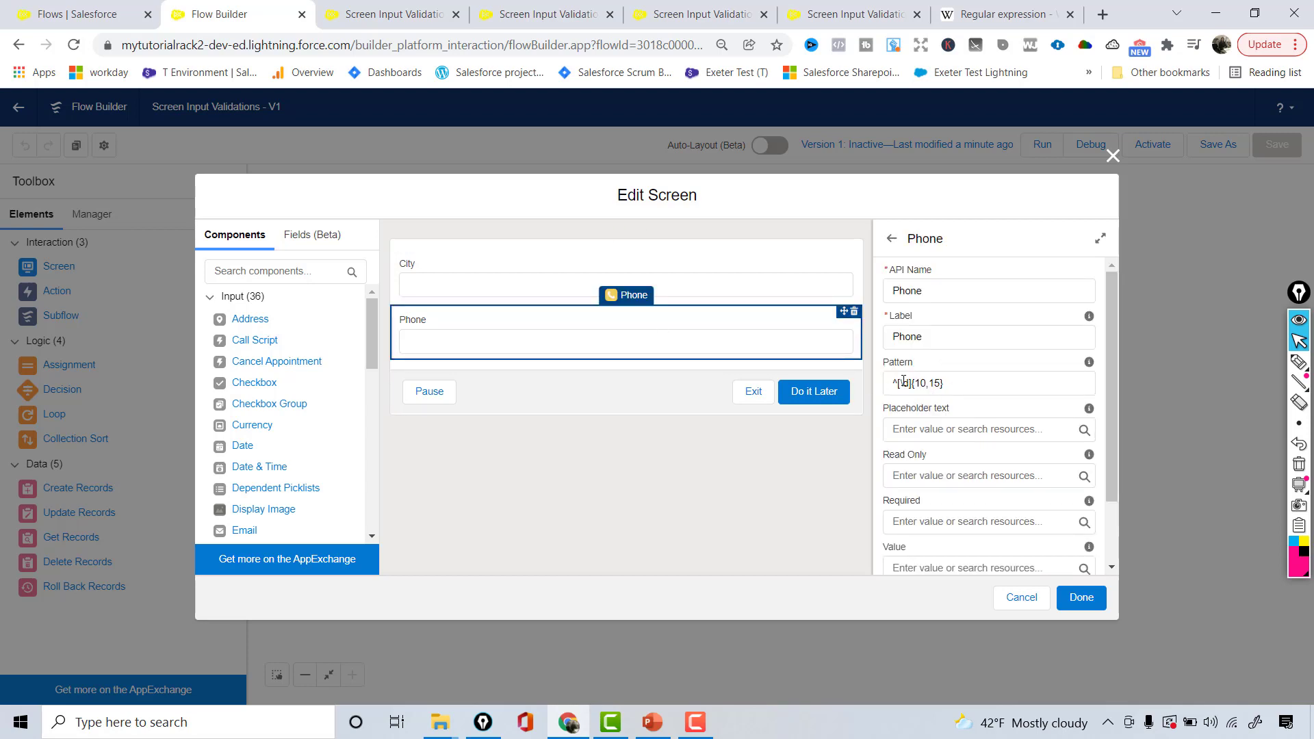
{"action": "triple_click", "coordinate": [925, 390]}
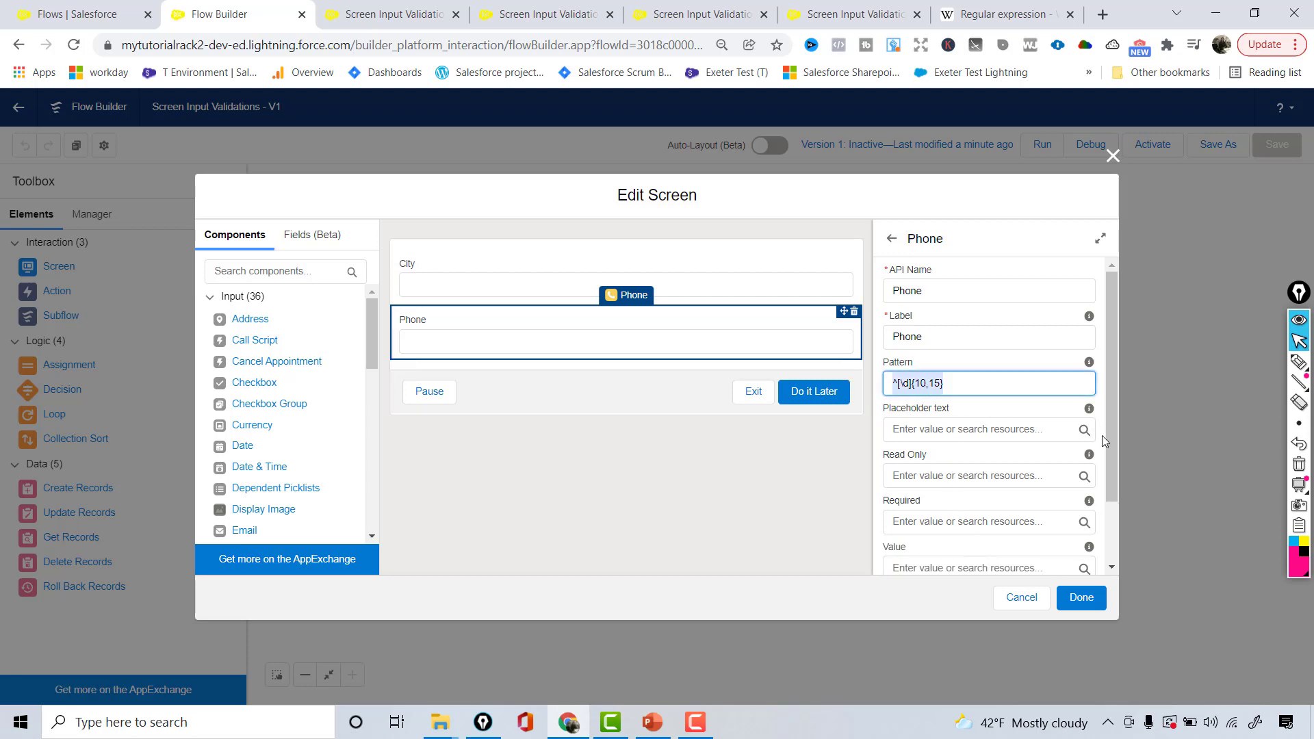
{"action": "left_click_drag", "start_coordinate": [1114, 442], "coordinate": [1118, 545]}
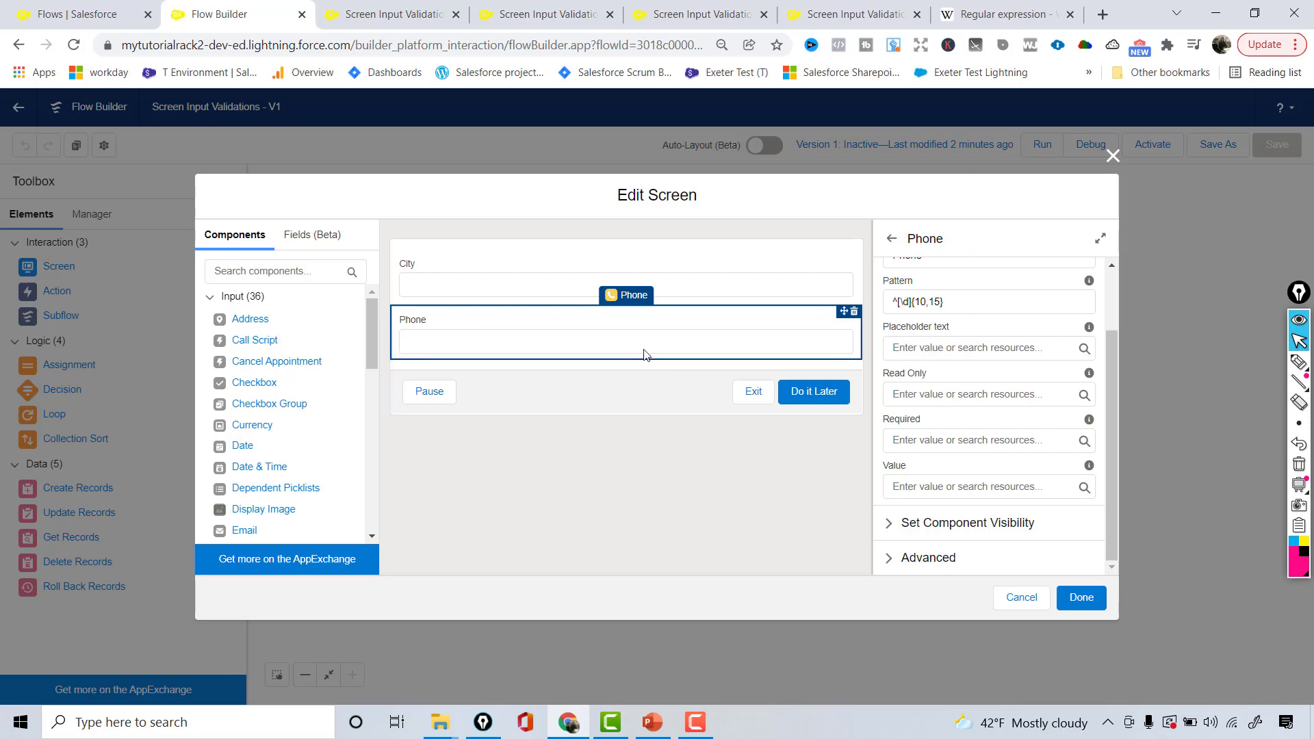
{"action": "left_click", "coordinate": [585, 395]}
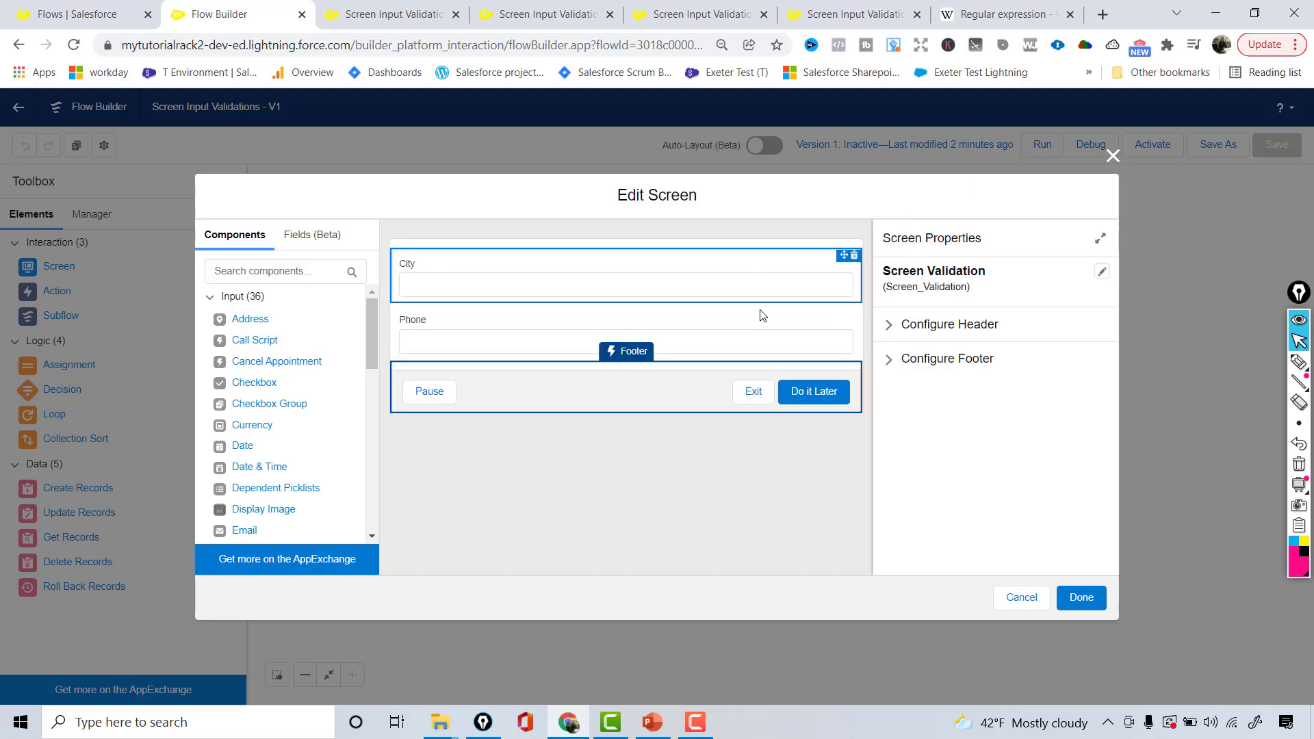